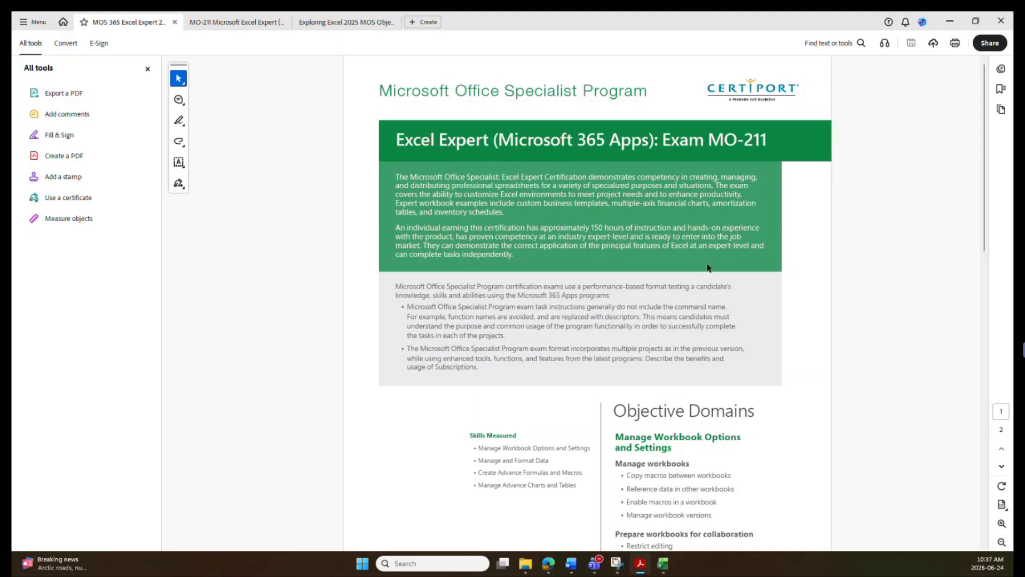
# - Examine the Manage workbooks and Prepare workbooks for collaboration objectives in the MOS 365 Excel Expert objective domains PDF
pyautogui.scroll(-2, 709, 267)
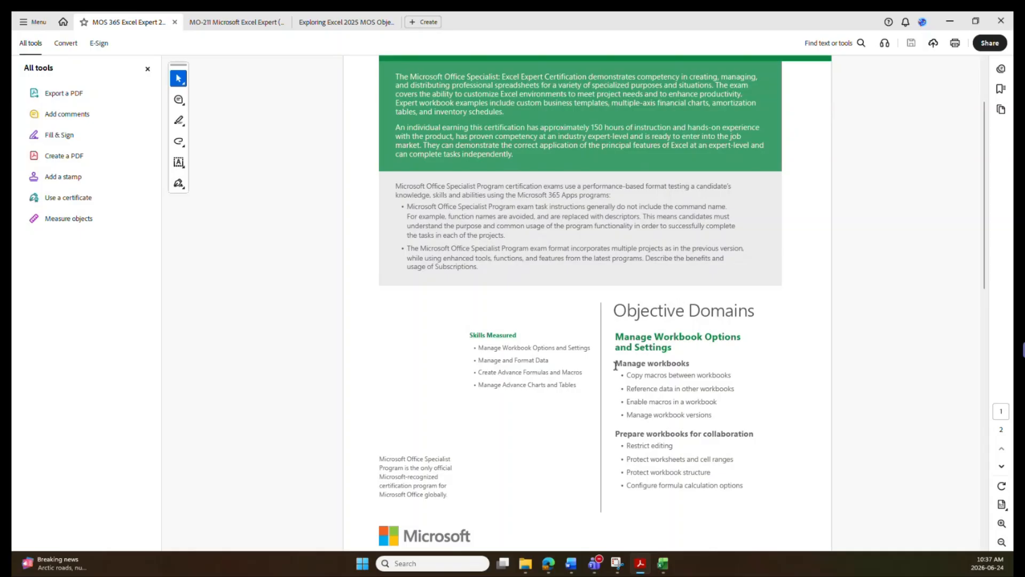
pyautogui.moveTo(616, 364); pyautogui.dragTo(676, 362)
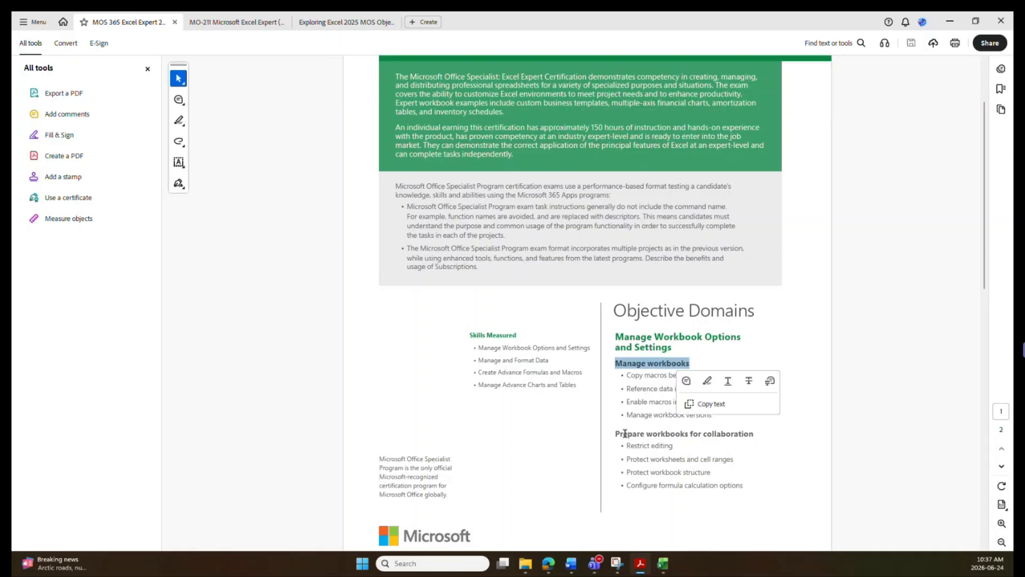
pyautogui.moveTo(618, 434); pyautogui.dragTo(731, 433)
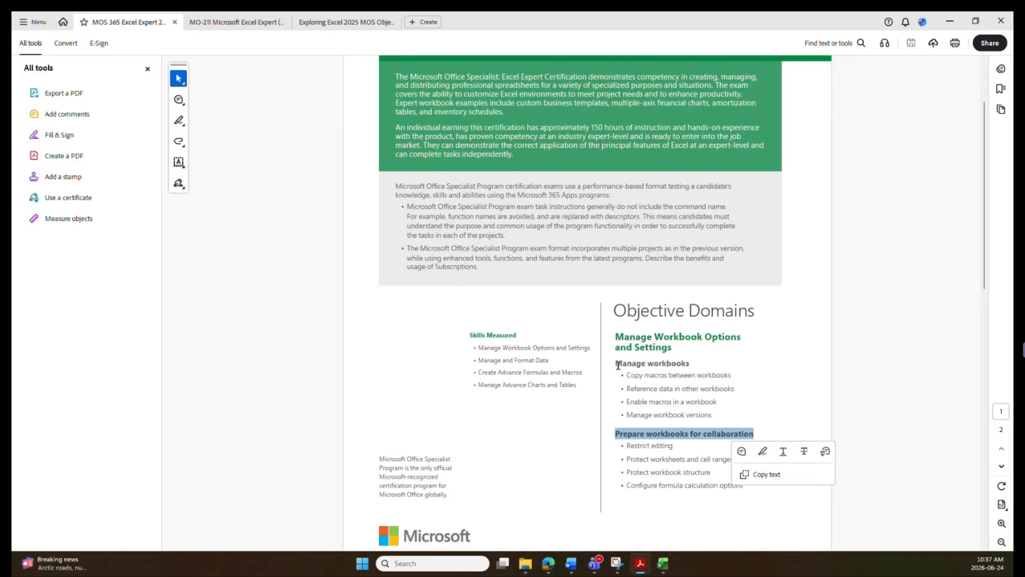
pyautogui.scroll(-3, 618, 365)
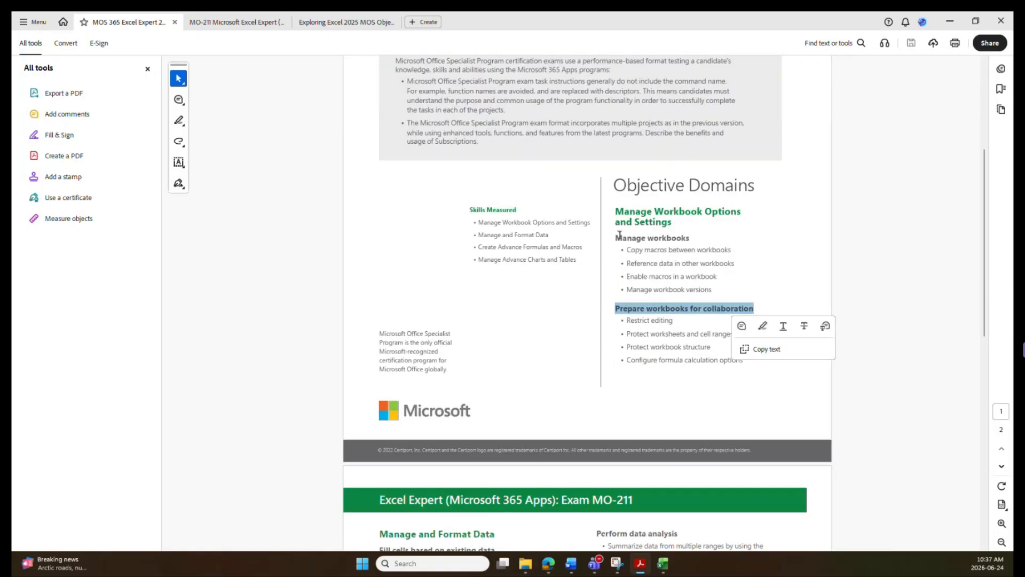
pyautogui.moveTo(616, 236); pyautogui.dragTo(705, 283)
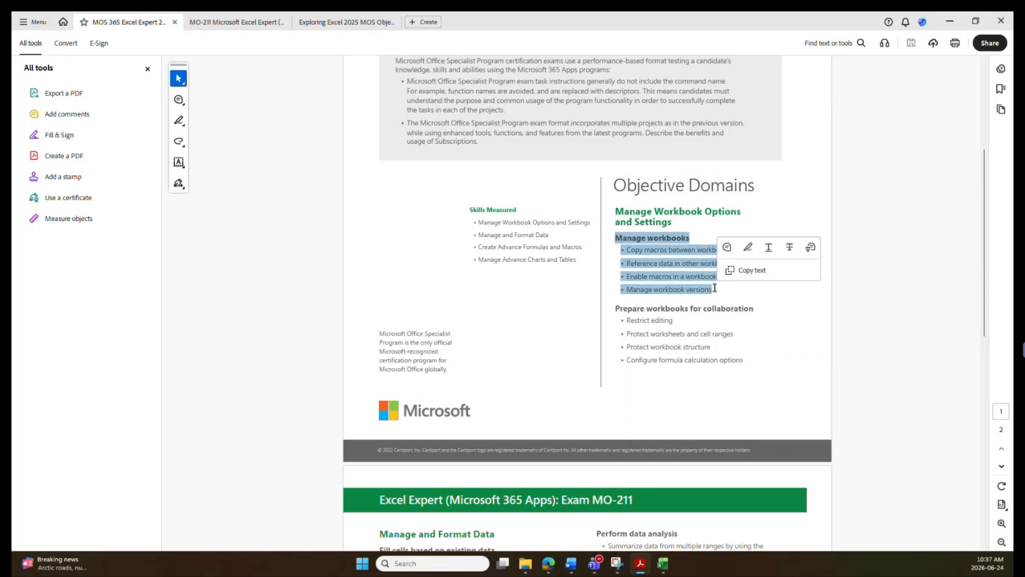
pyautogui.click(664, 238)
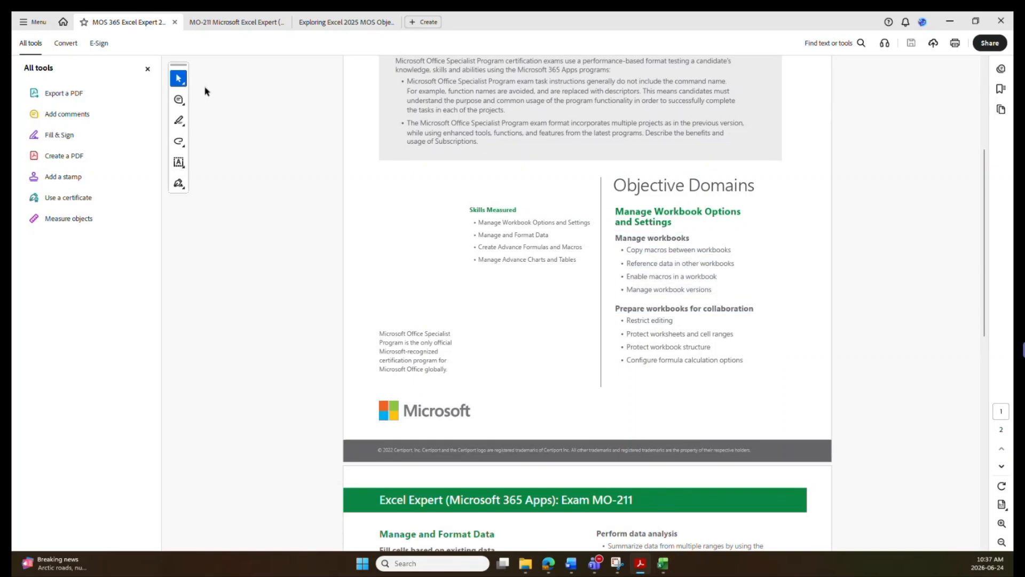
# - Review the MO-211 Skills Measured PDF, focusing on the Manage workbooks and Prepare workbooks for collaboration sections
pyautogui.click(235, 24)
pyautogui.moveTo(402, 213); pyautogui.dragTo(532, 267)
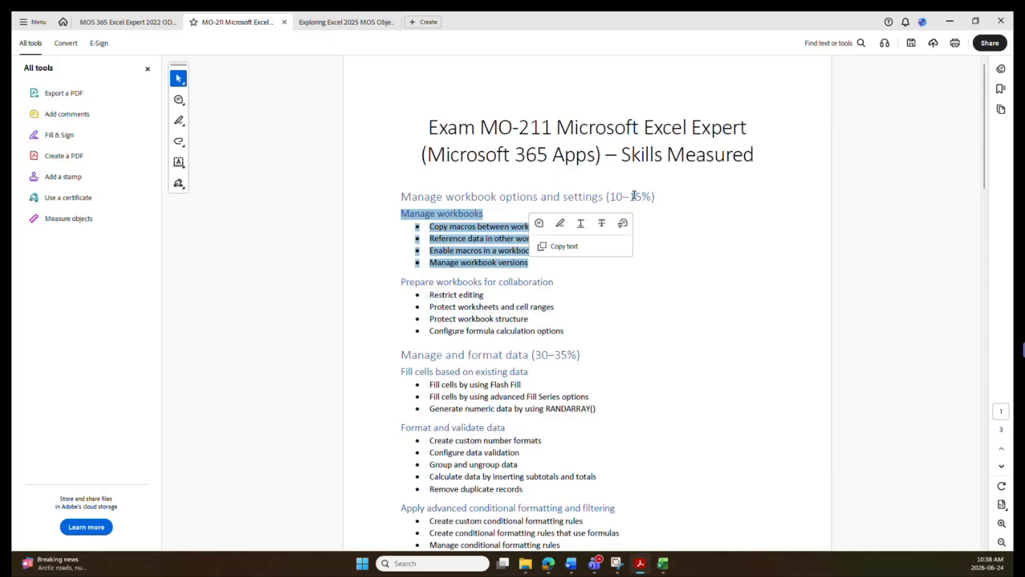
pyautogui.click(555, 336)
pyautogui.scroll(-2, 505, 345)
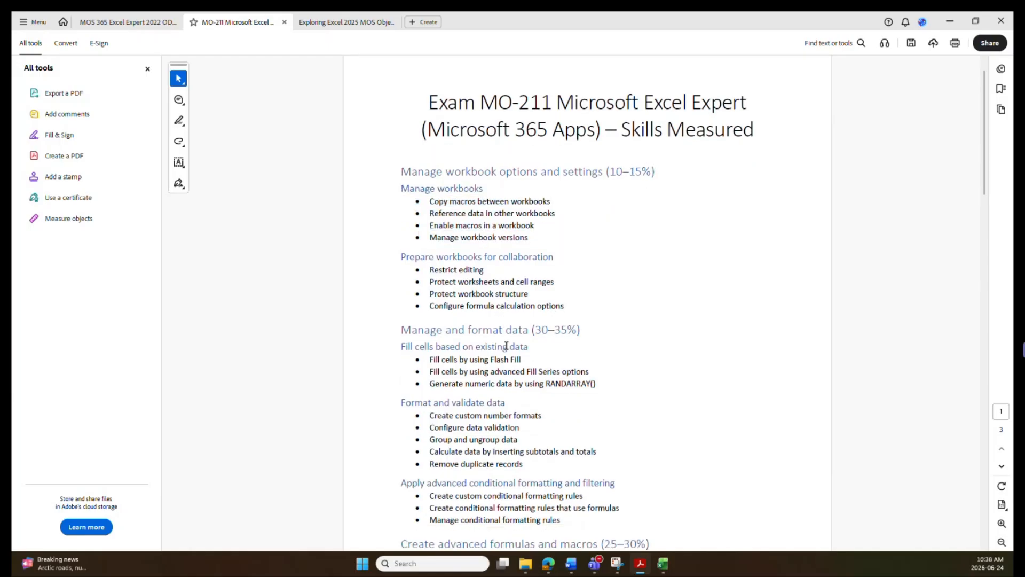
pyautogui.scroll(-5, 556, 350)
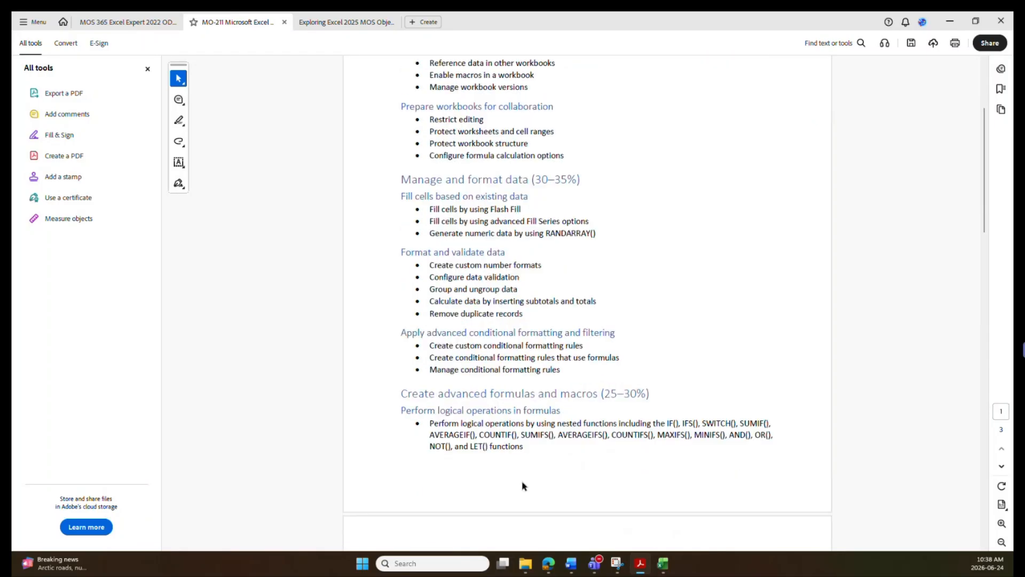
pyautogui.scroll(7, 516, 480)
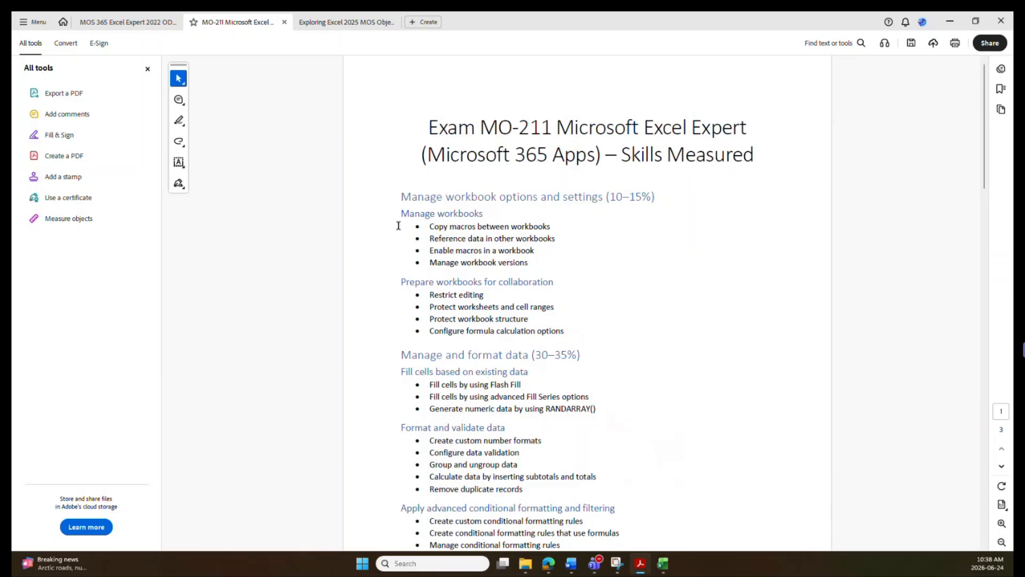
pyautogui.moveTo(400, 214); pyautogui.dragTo(477, 218)
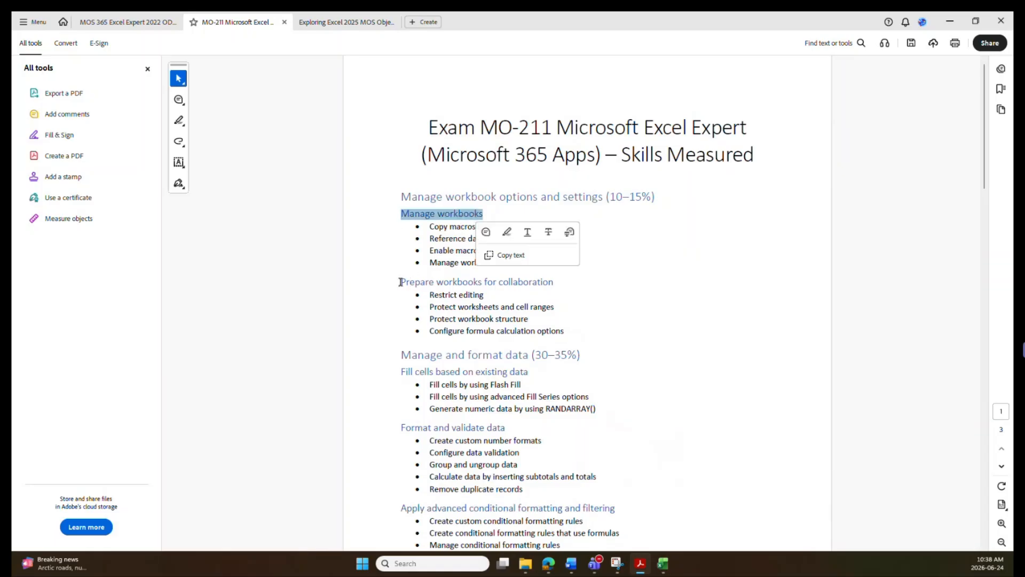
pyautogui.moveTo(400, 282); pyautogui.dragTo(557, 282)
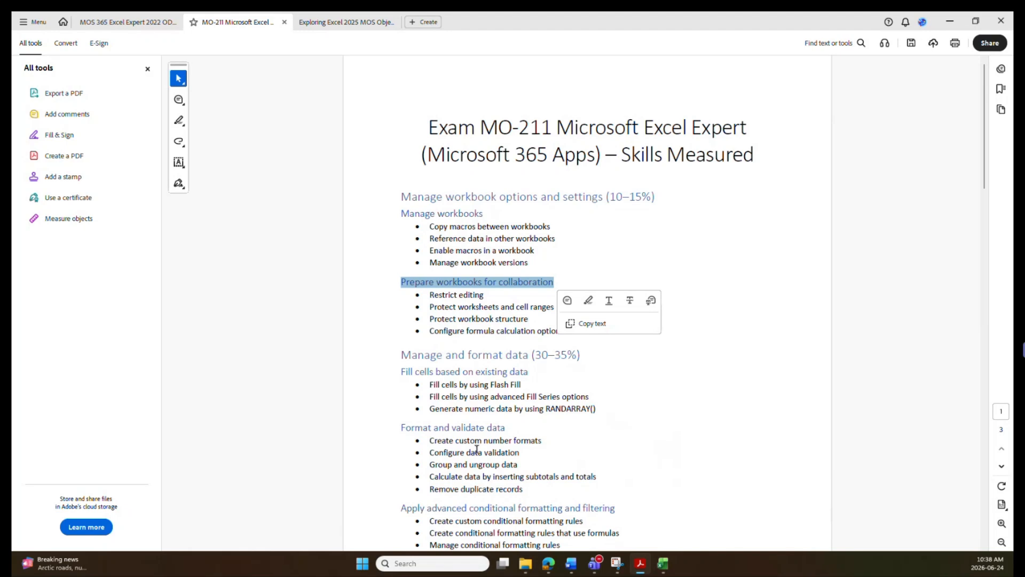
# - Compare the Manage workbooks objectives in the MOS 365 Excel Expert PDF with the sheets of the 1.1.Manage workbooks file in Excel
pyautogui.click(153, 23)
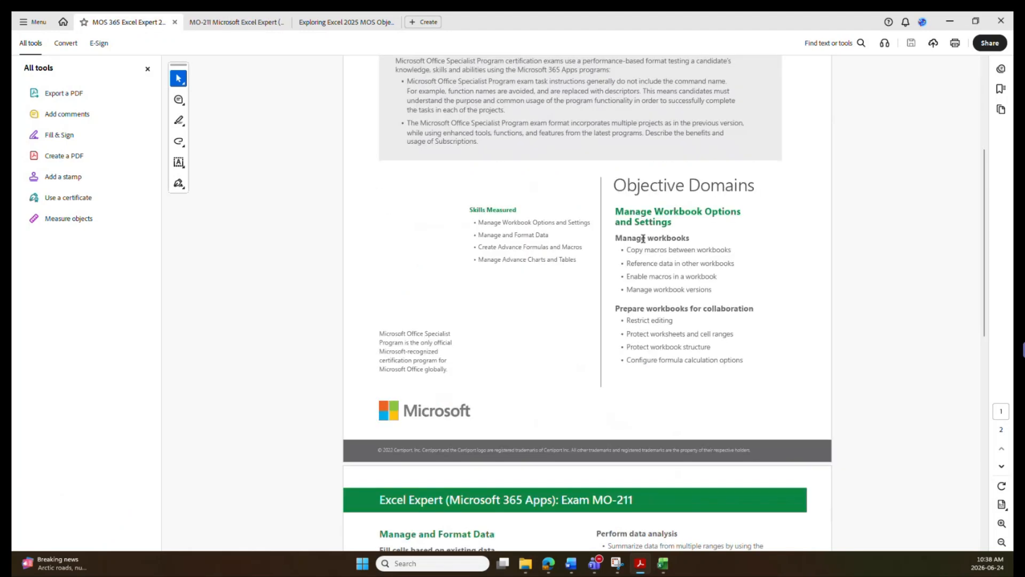
pyautogui.moveTo(617, 240); pyautogui.dragTo(689, 238)
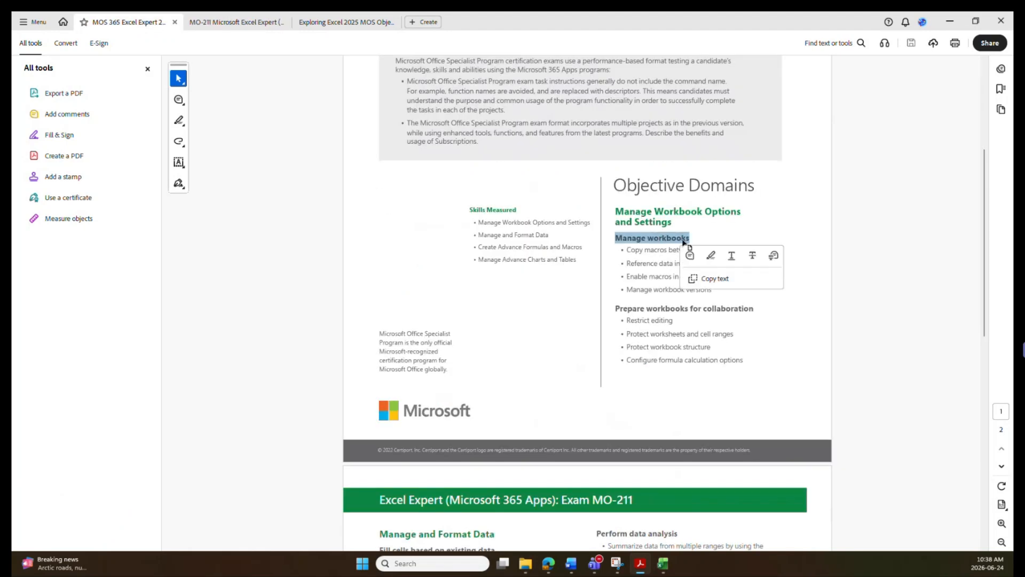
pyautogui.moveTo(663, 564)
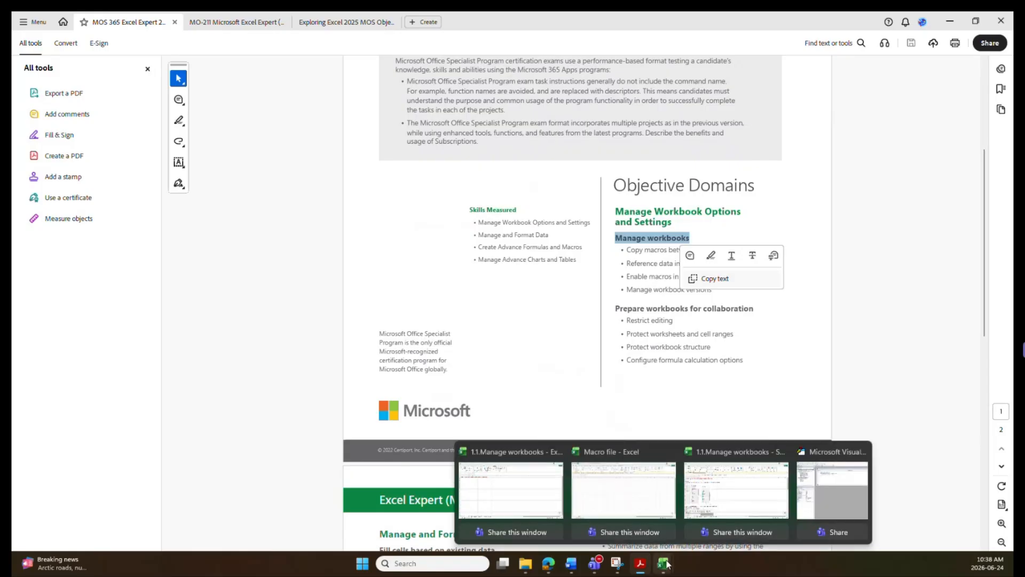
pyautogui.click(532, 502)
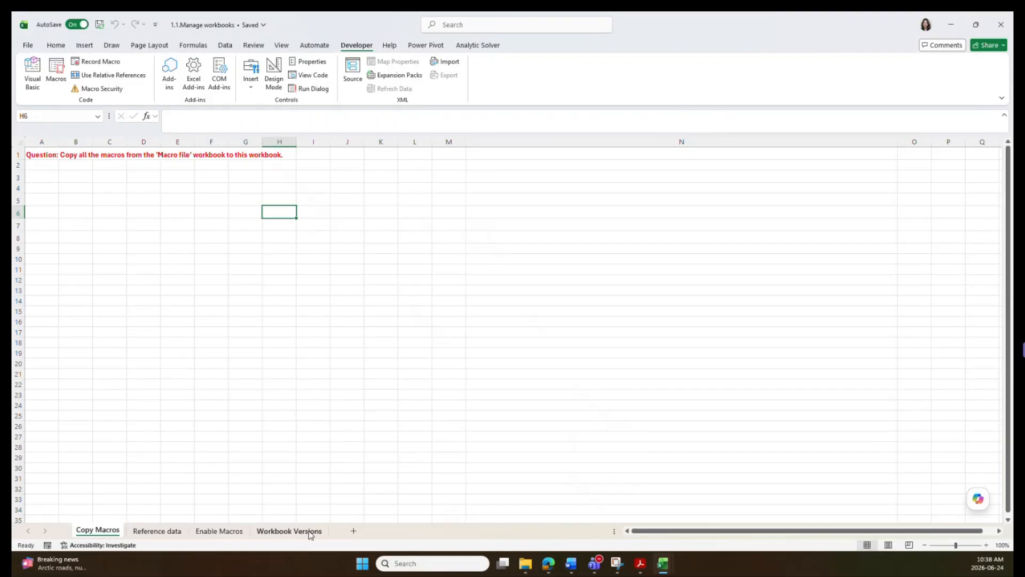
pyautogui.click(641, 565)
pyautogui.moveTo(626, 249); pyautogui.dragTo(713, 290)
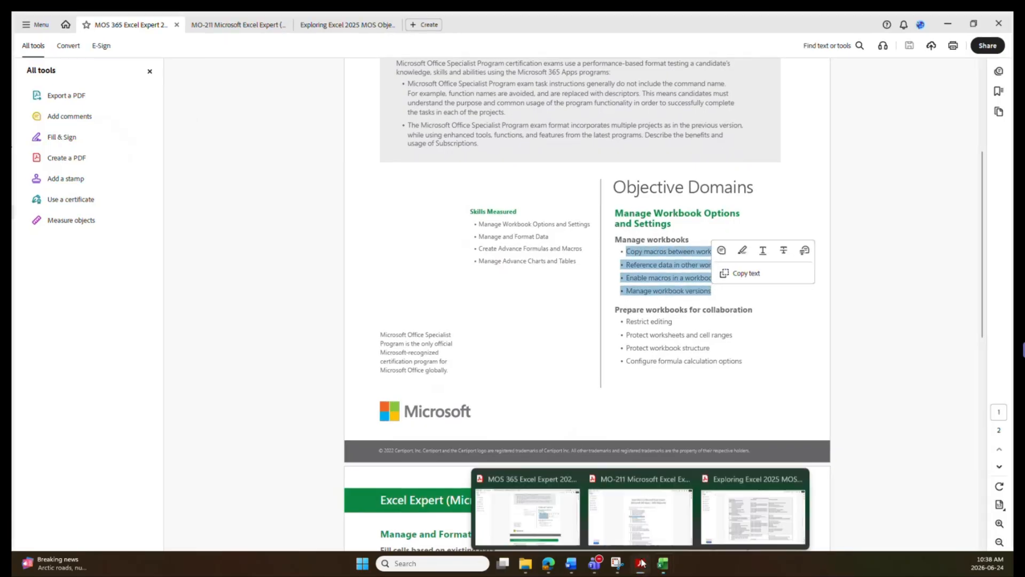
pyautogui.click(663, 564)
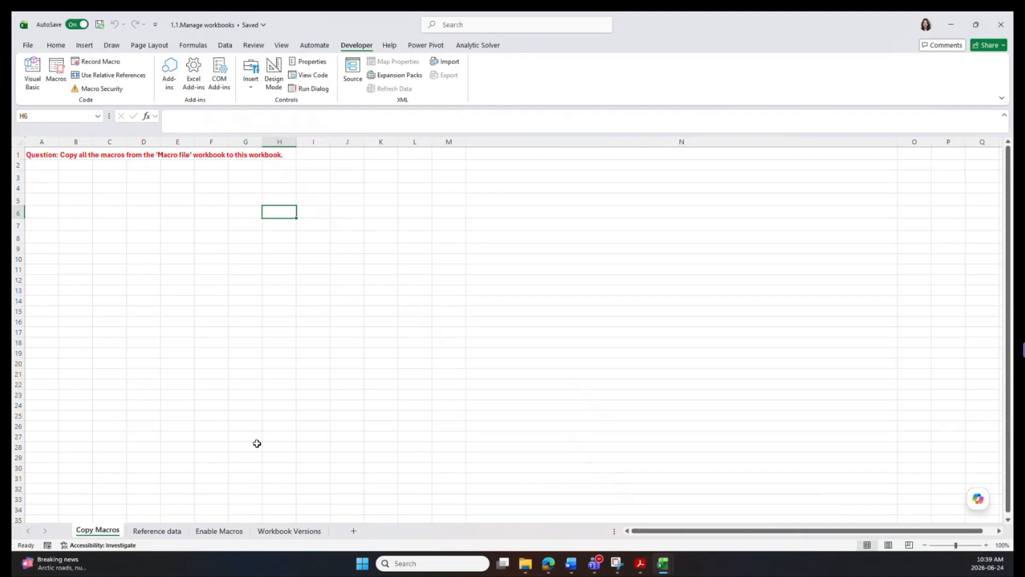
# - Locate Macro file in the 1. Manage Workbook Options and Settings folder in File Explorer, and return to the practice workbook
pyautogui.click(530, 564)
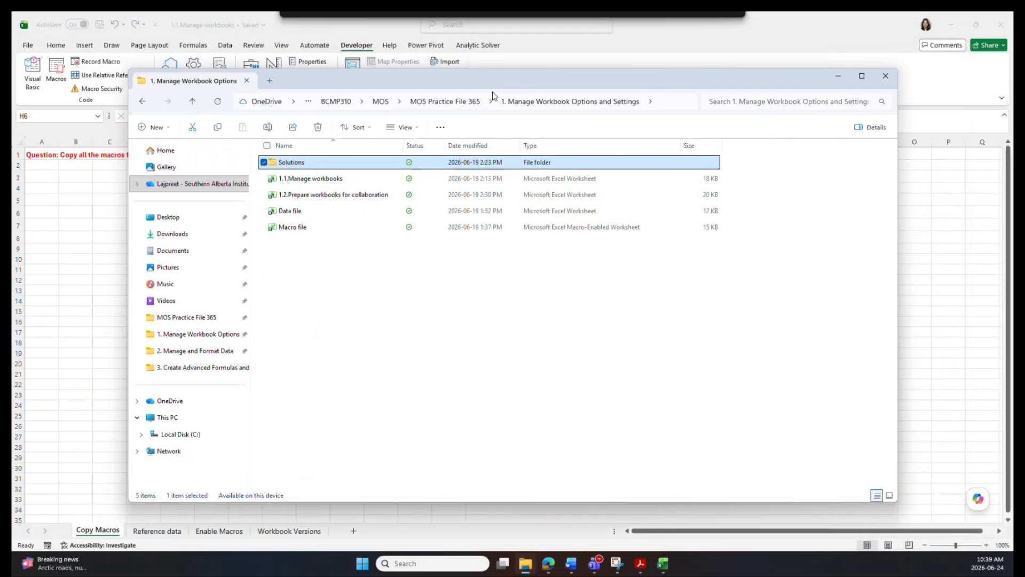
pyautogui.click(306, 230)
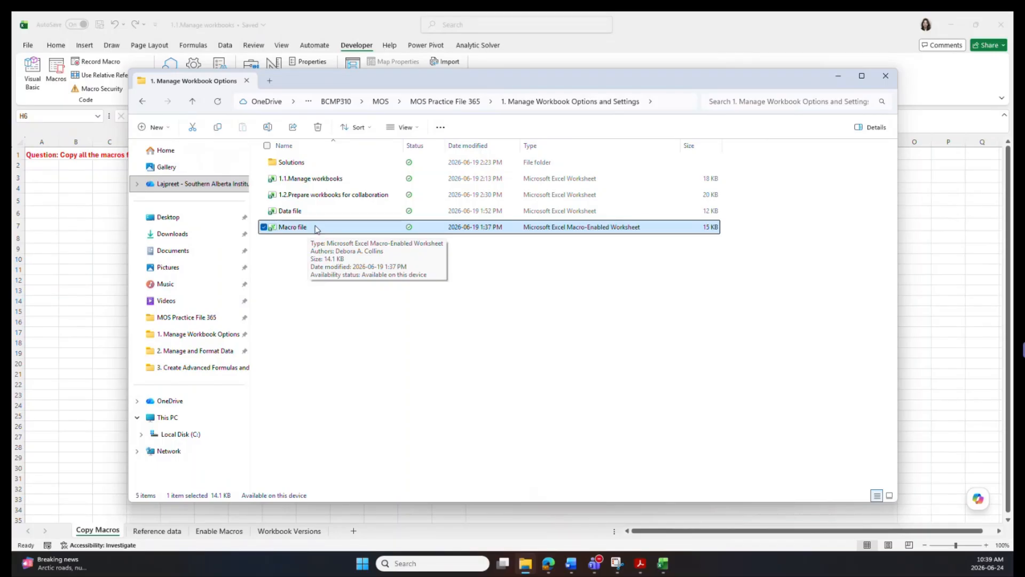
pyautogui.click(840, 78)
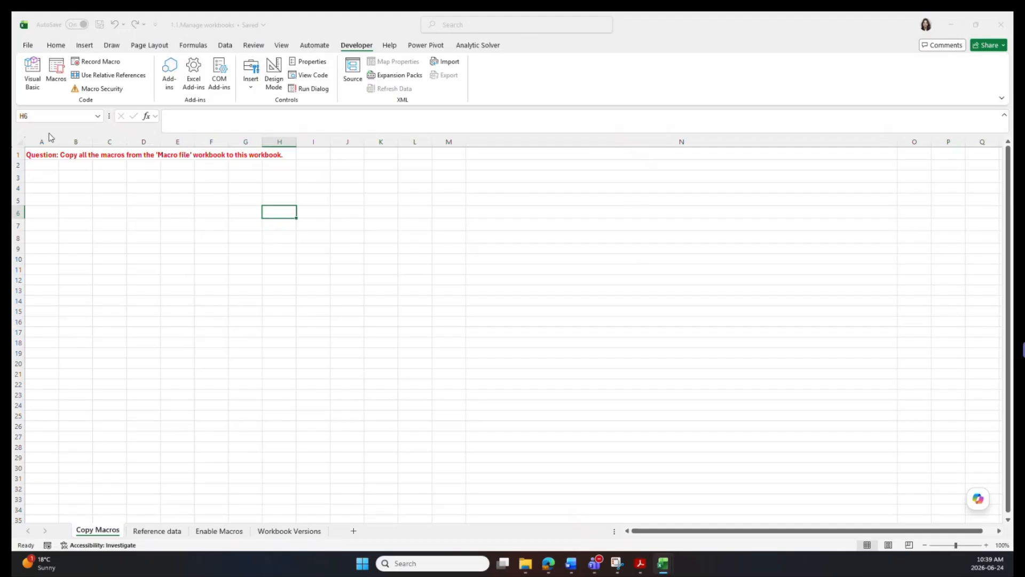
# - Check in the Excel ribbon customization options whether the Developer tab is enabled, and accept the options
pyautogui.click(31, 47)
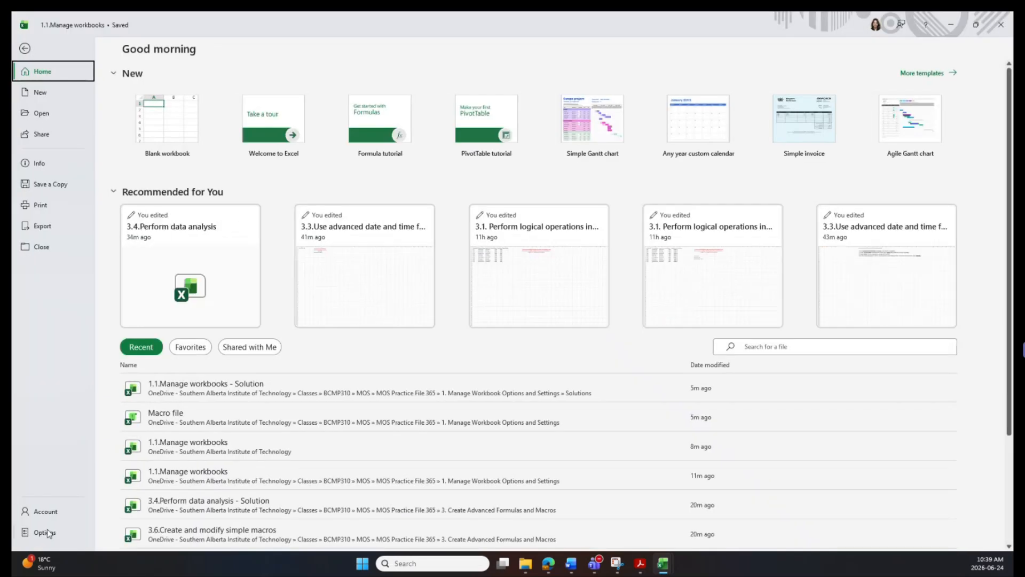
pyautogui.click(48, 533)
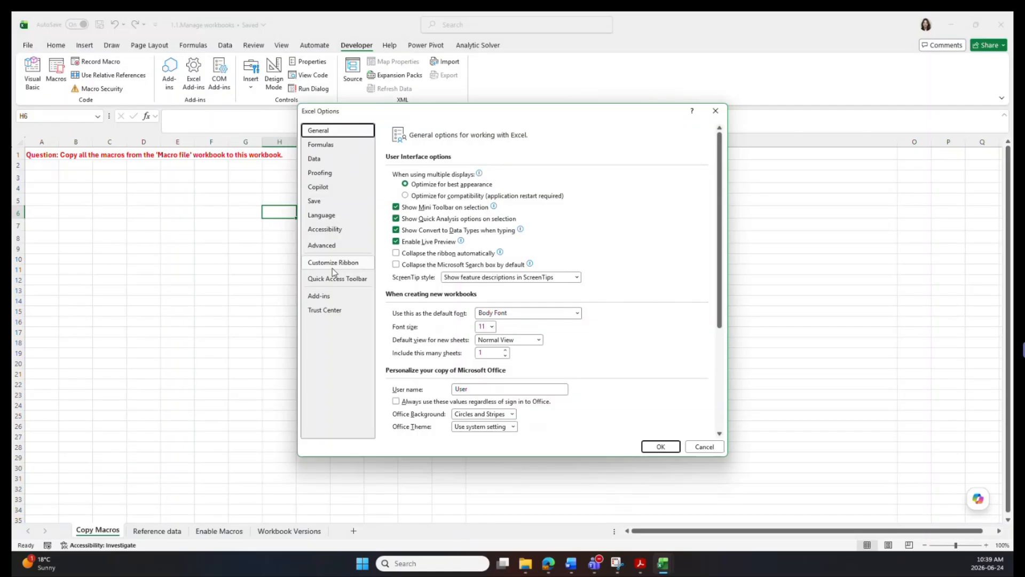
pyautogui.click(335, 264)
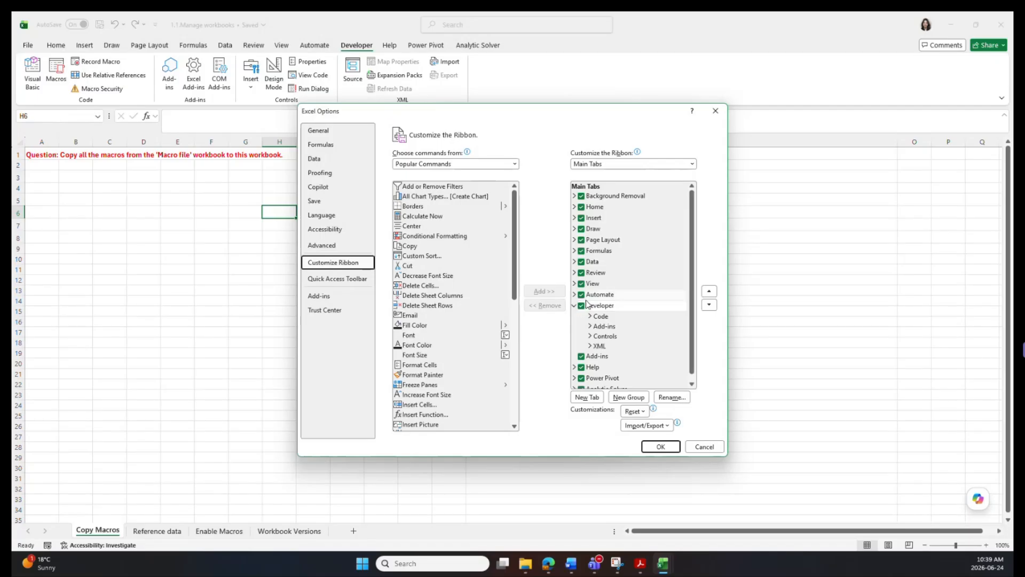
pyautogui.click(667, 446)
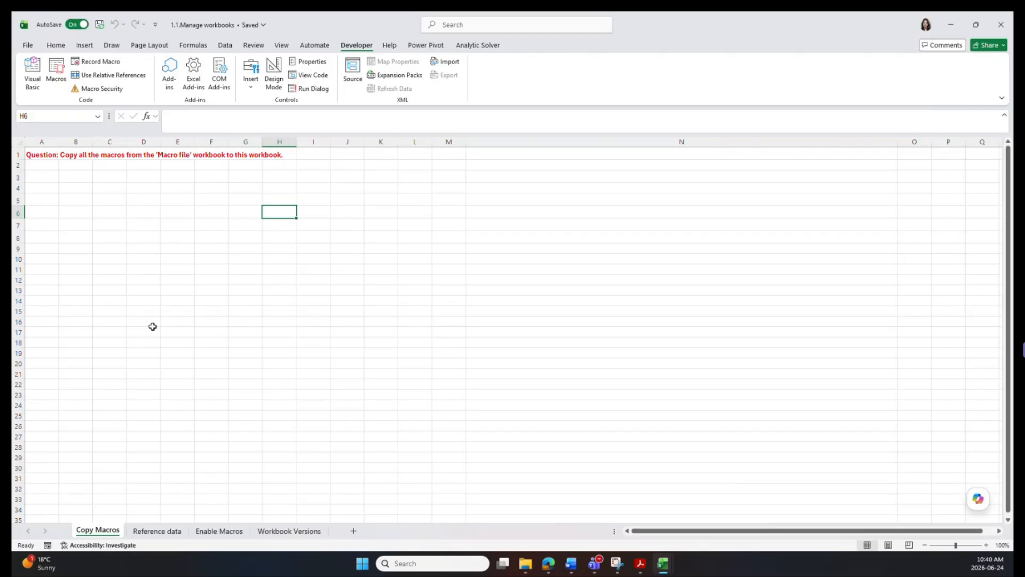
# - Open the list of available macros and examine the MakeSelectedCellBold and UnderlineSelectedCell entries from Macro file.xlsm
pyautogui.click(59, 70)
pyautogui.moveTo(251, 224); pyautogui.dragTo(371, 194)
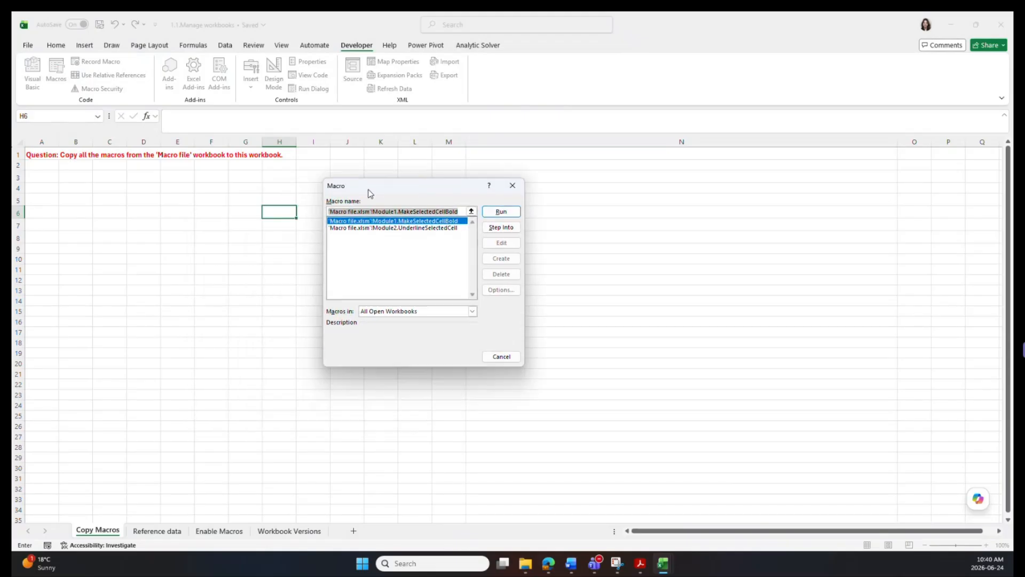
pyautogui.click(368, 228)
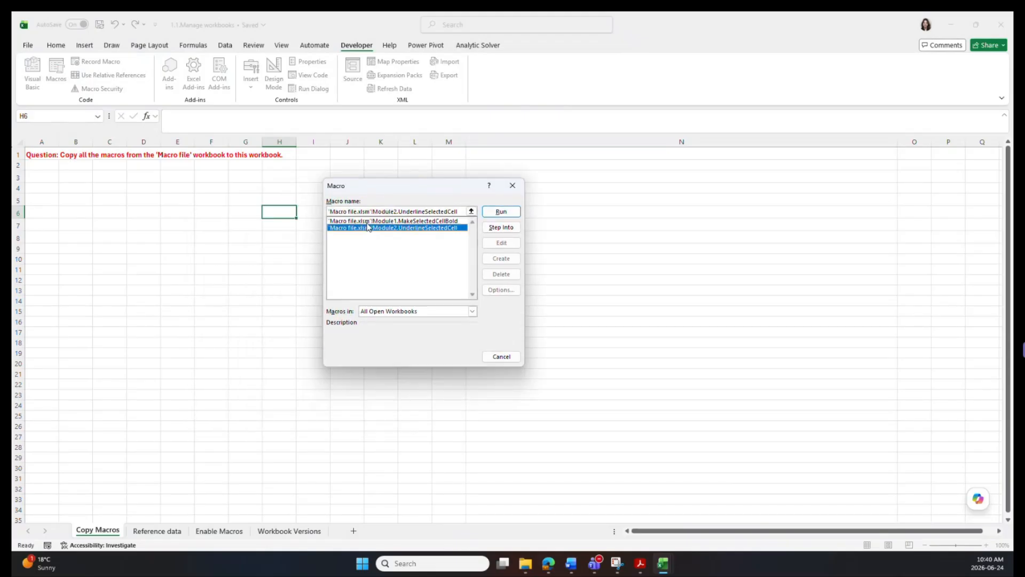
pyautogui.click(368, 221)
pyautogui.click(368, 227)
pyautogui.click(370, 221)
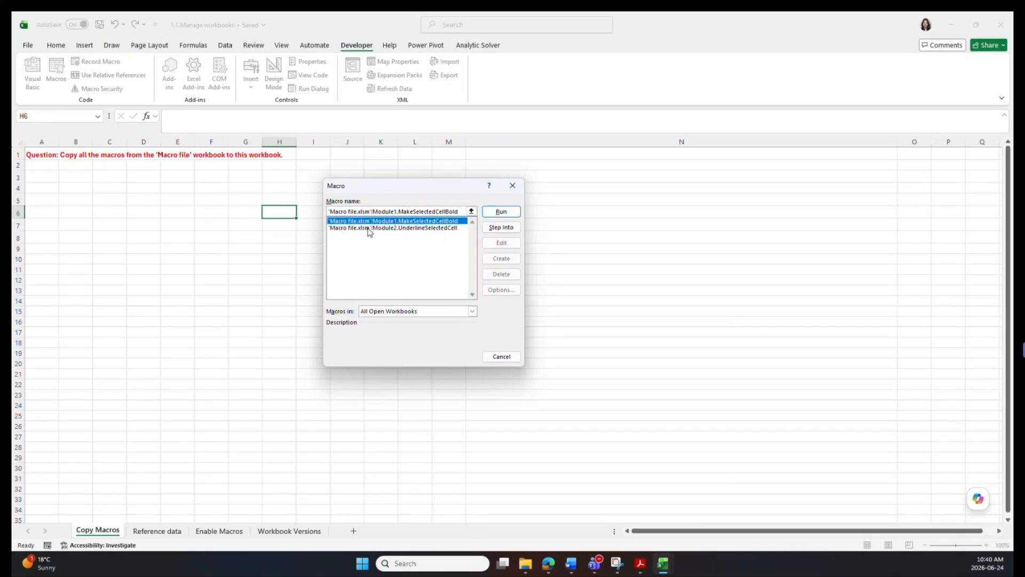
pyautogui.click(367, 229)
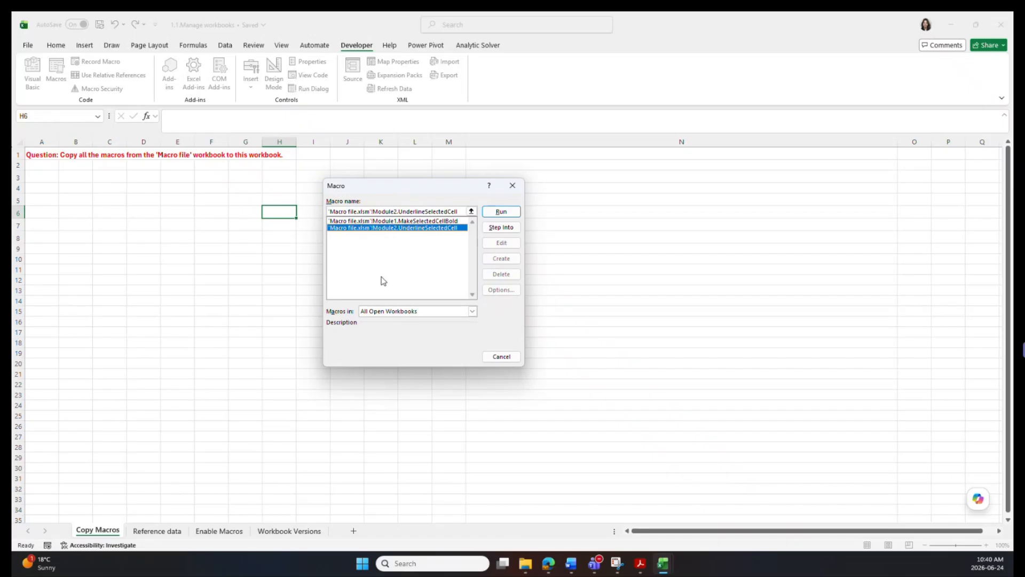
# - Check which macros are stored in This Workbook, and set the macro list back to All Open Workbooks
pyautogui.moveTo(663, 564)
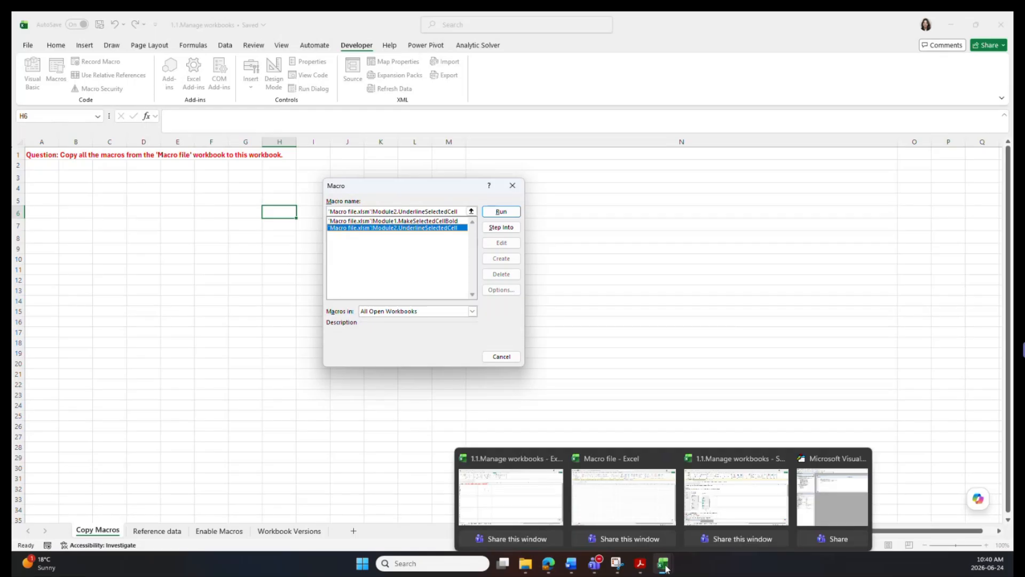
pyautogui.click(638, 514)
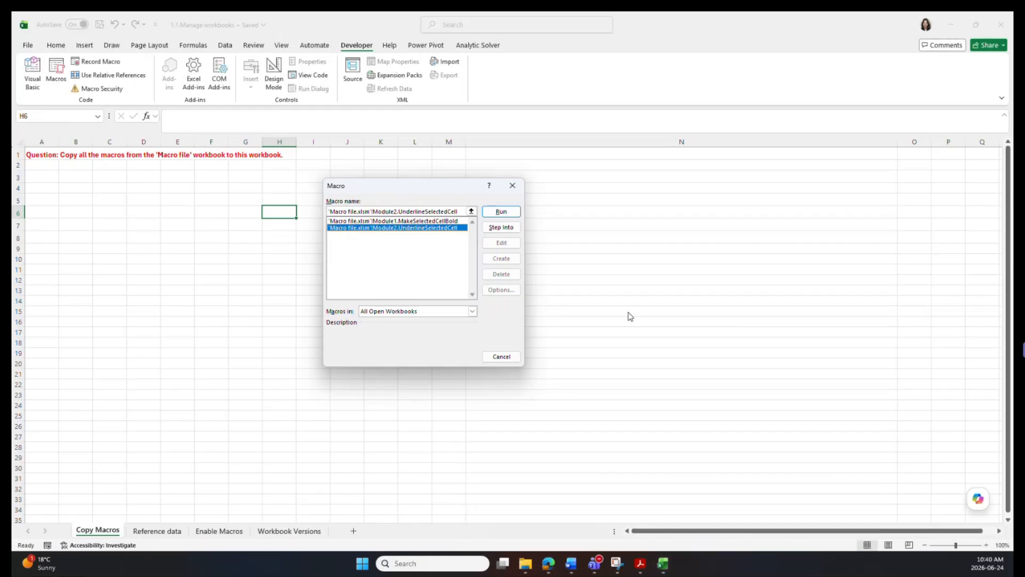
pyautogui.click(472, 312)
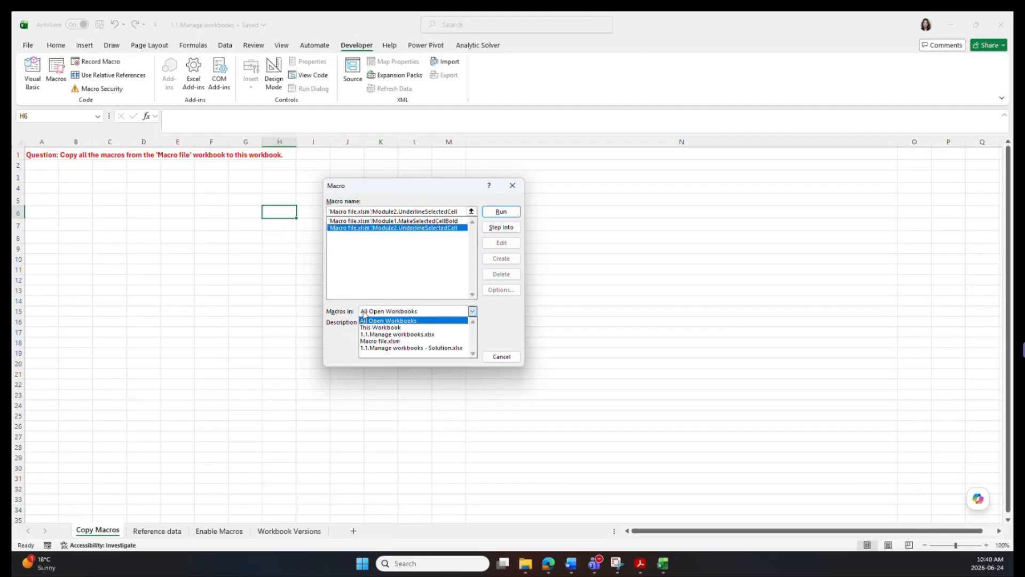
pyautogui.click(386, 328)
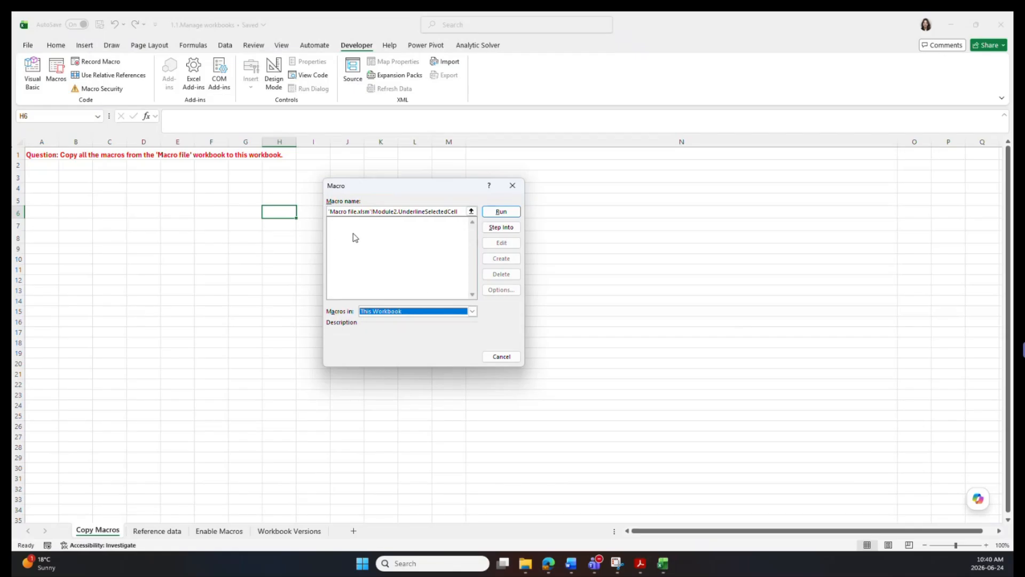
pyautogui.click(471, 311)
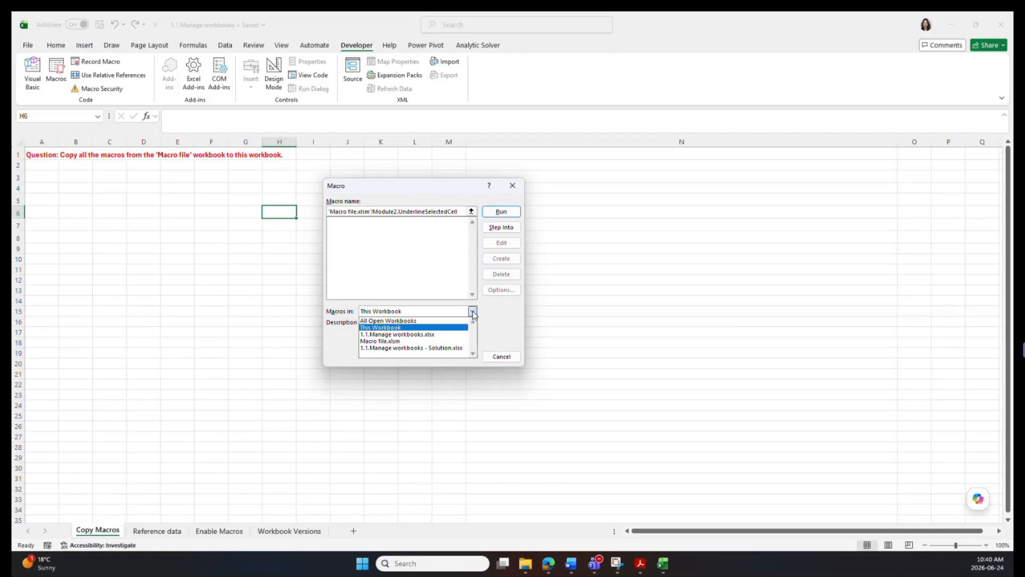
pyautogui.click(406, 320)
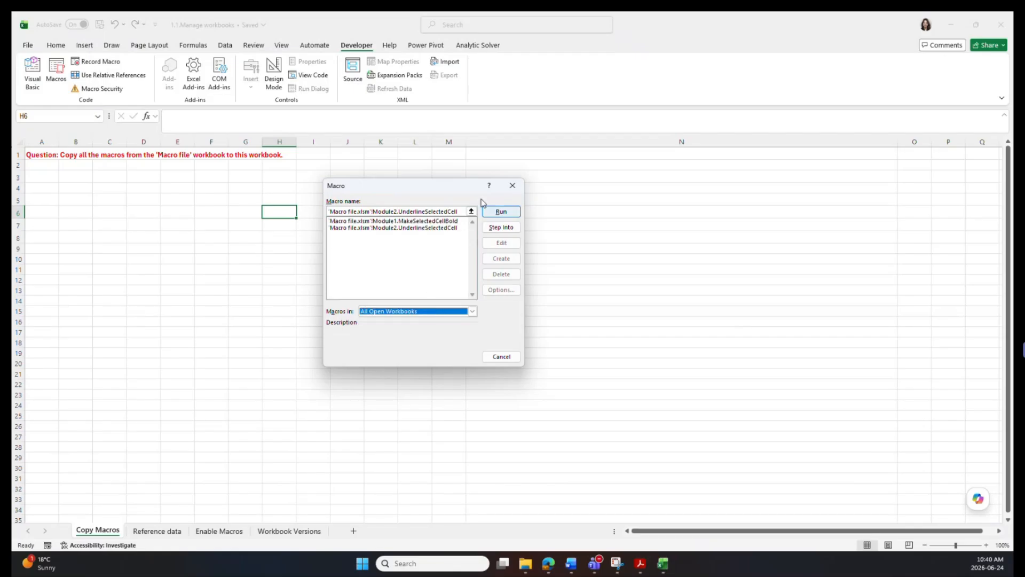
# - Close the macro list and open the Visual Basic editor maximized, with the project list widened to show the full workbook names
pyautogui.click(512, 186)
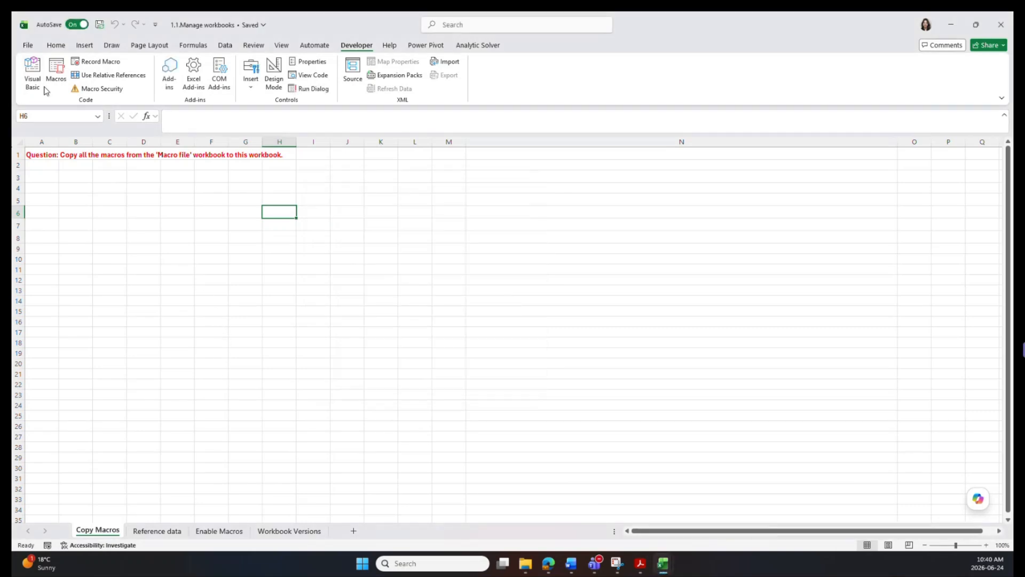
pyautogui.click(31, 73)
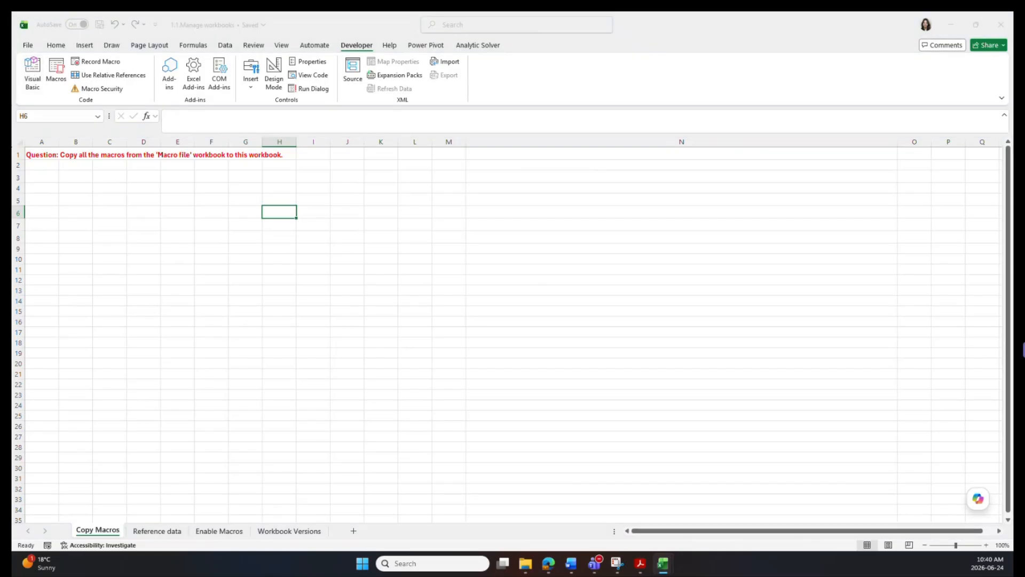
pyautogui.moveTo(881, 104); pyautogui.dragTo(464, 70)
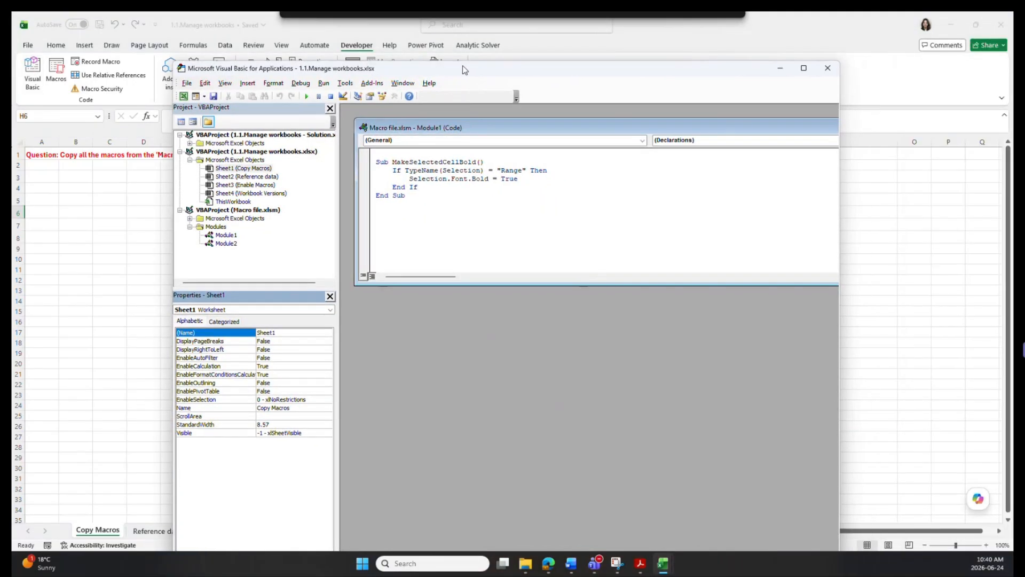
pyautogui.click(804, 69)
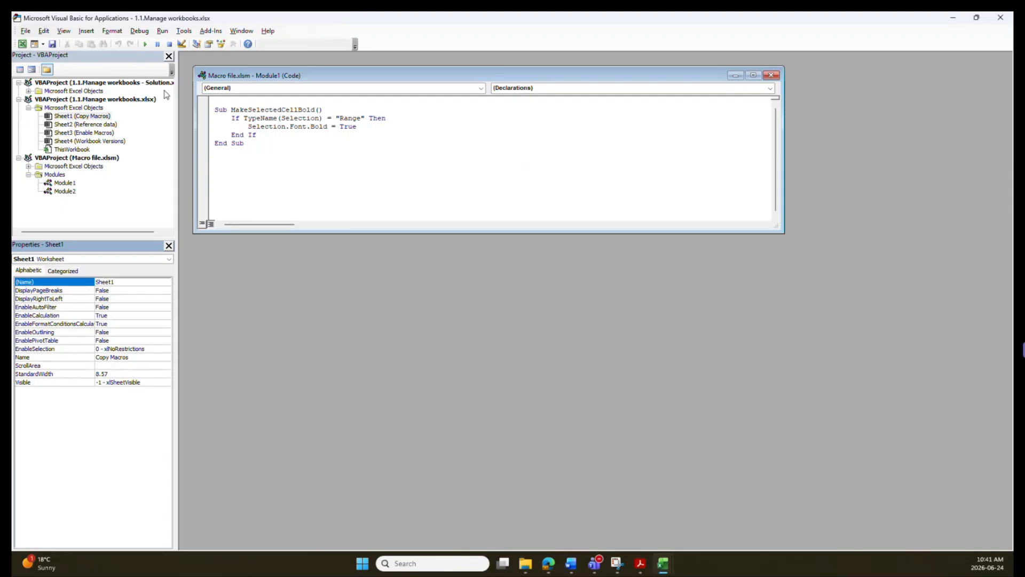
pyautogui.moveTo(179, 94); pyautogui.dragTo(209, 94)
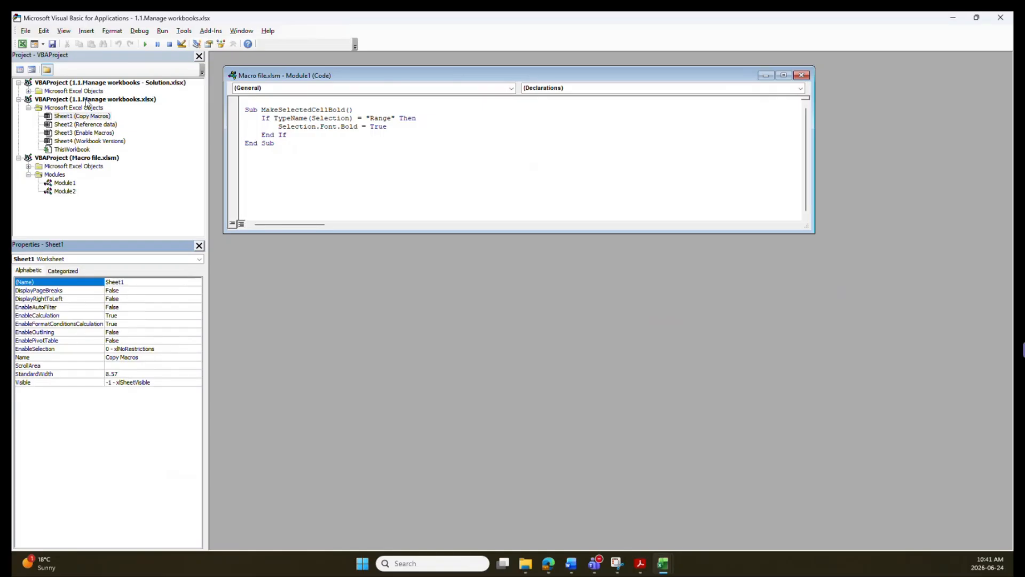
# - Examine the 1.1.Manage workbooks.xlsx project and the Module1 and Module2 entries in the Macro file.xlsm project
pyautogui.click(86, 101)
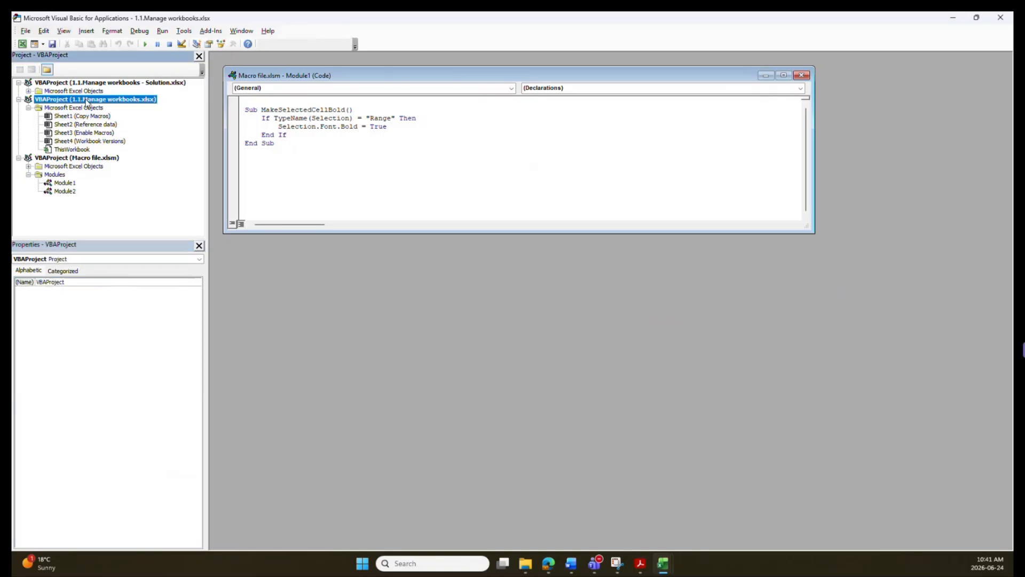
pyautogui.click(59, 158)
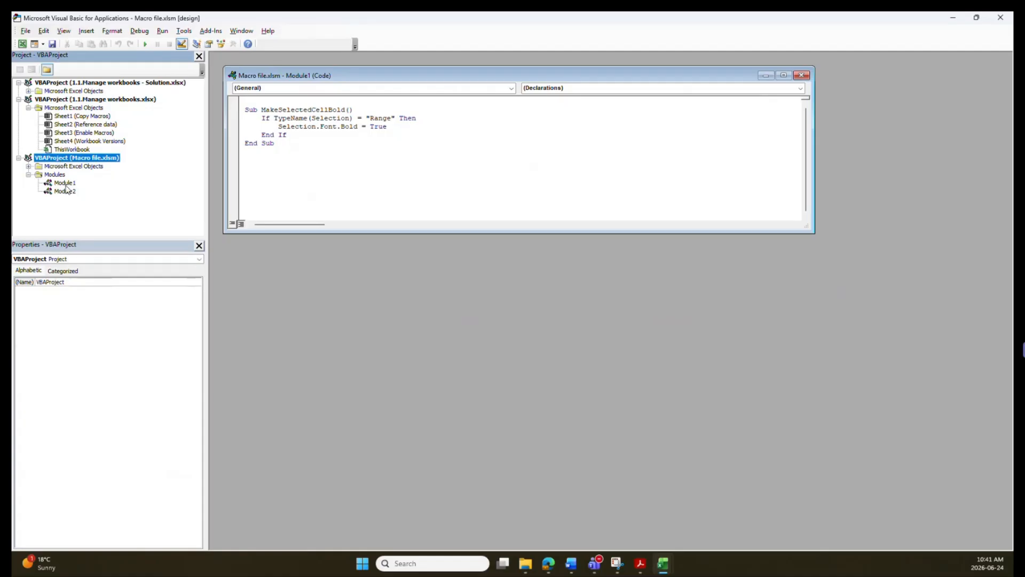
pyautogui.click(65, 185)
pyautogui.click(66, 192)
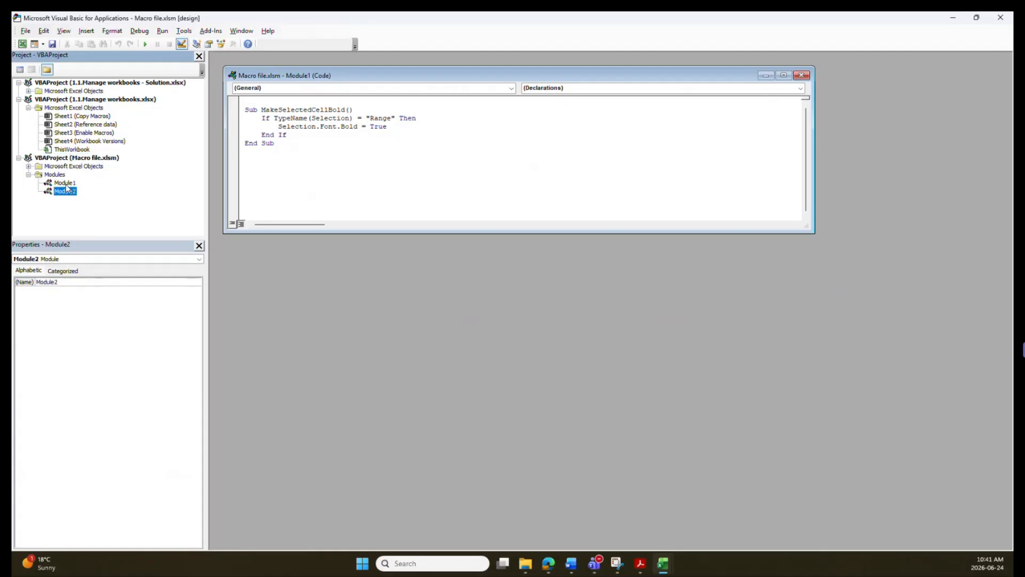
pyautogui.click(65, 184)
pyautogui.hotkey('alt', 'F11')
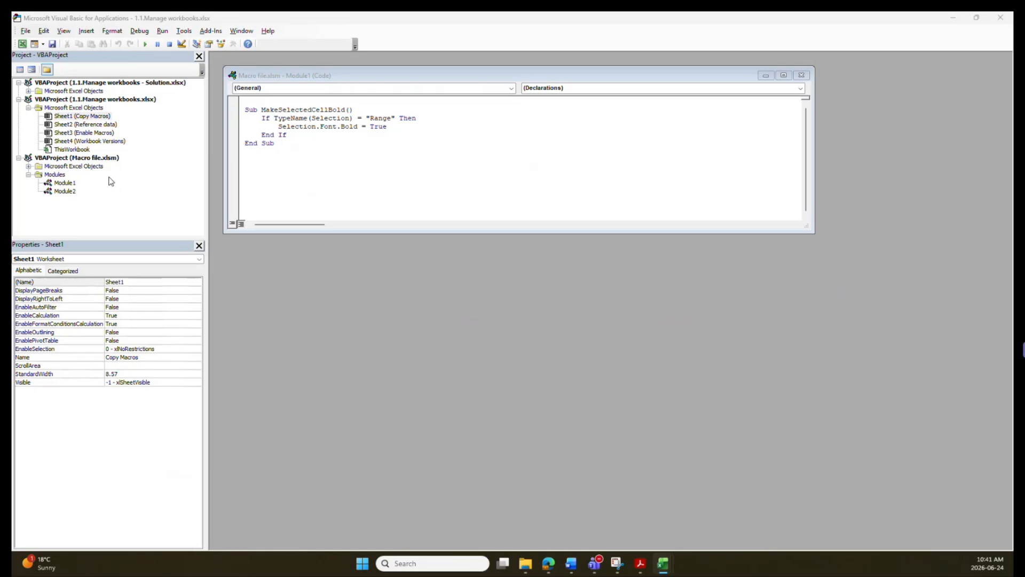
# - Copy Module1 and Module2 from the Macro file.xlsm project into the 1.1.Manage workbooks.xlsx project, and expand its Modules folder
pyautogui.doubleClick(75, 184)
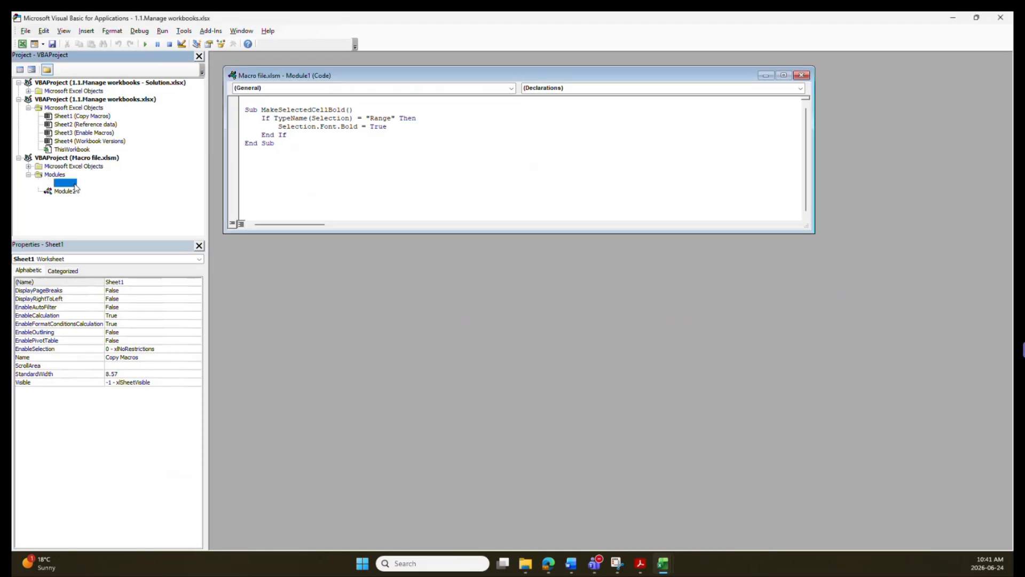
pyautogui.moveTo(74, 185); pyautogui.dragTo(142, 138)
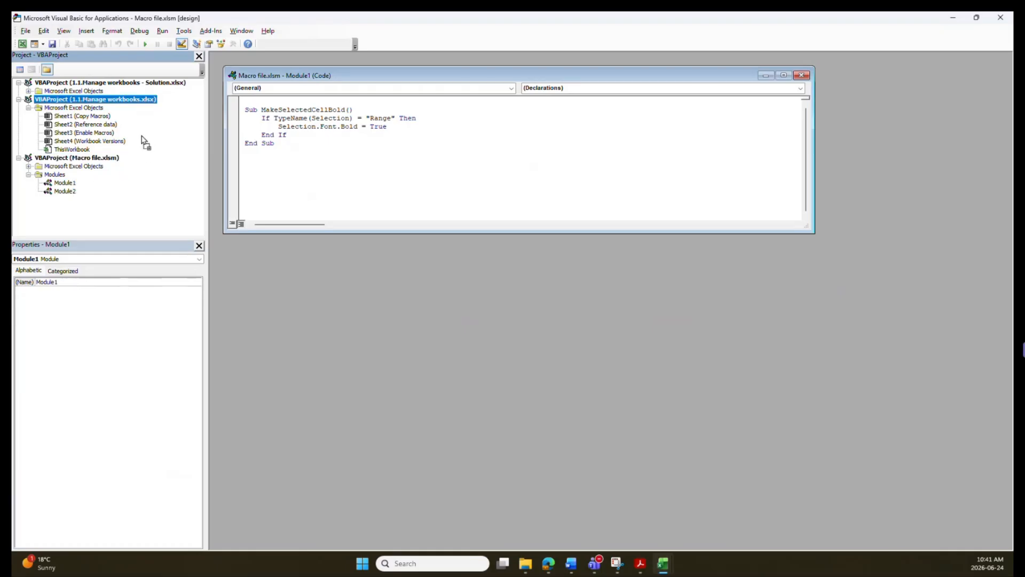
pyautogui.doubleClick(65, 200)
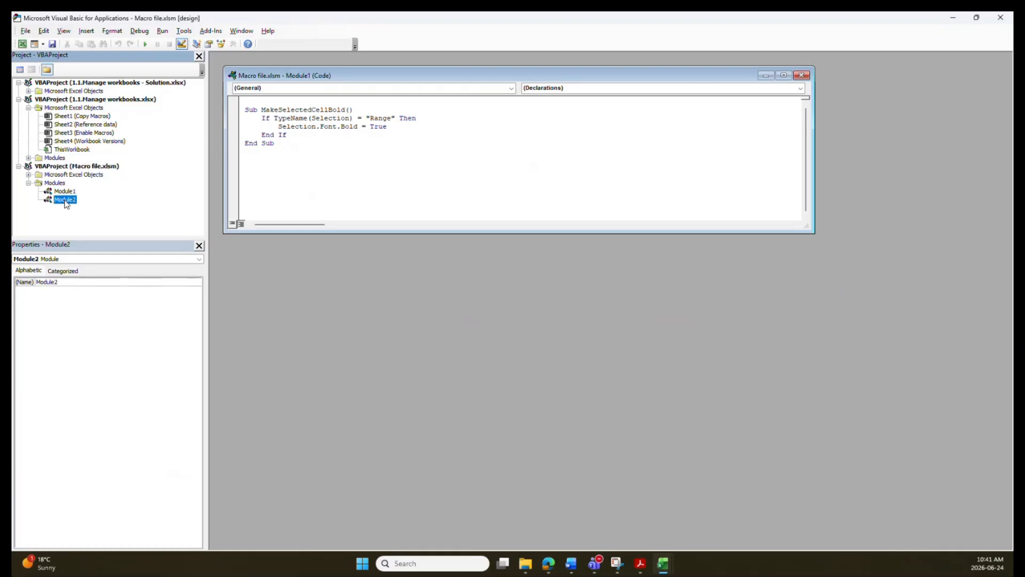
pyautogui.click(67, 200)
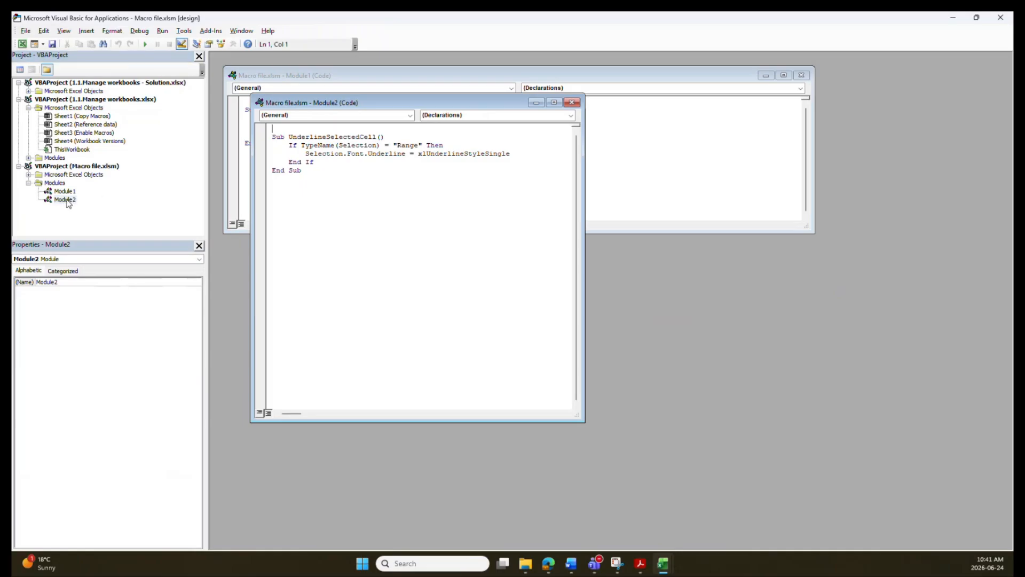
pyautogui.moveTo(58, 204); pyautogui.dragTo(114, 150)
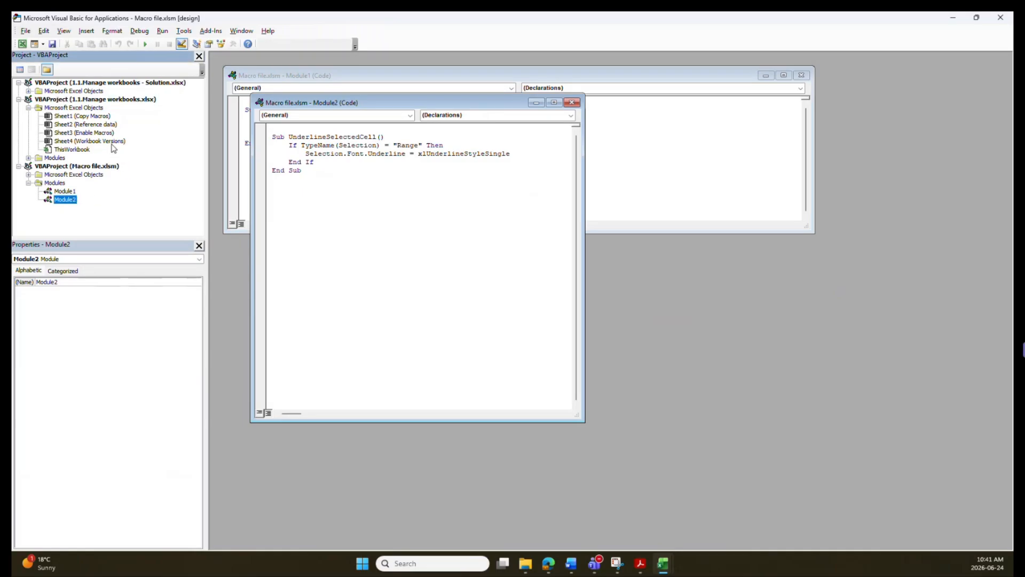
pyautogui.click(29, 158)
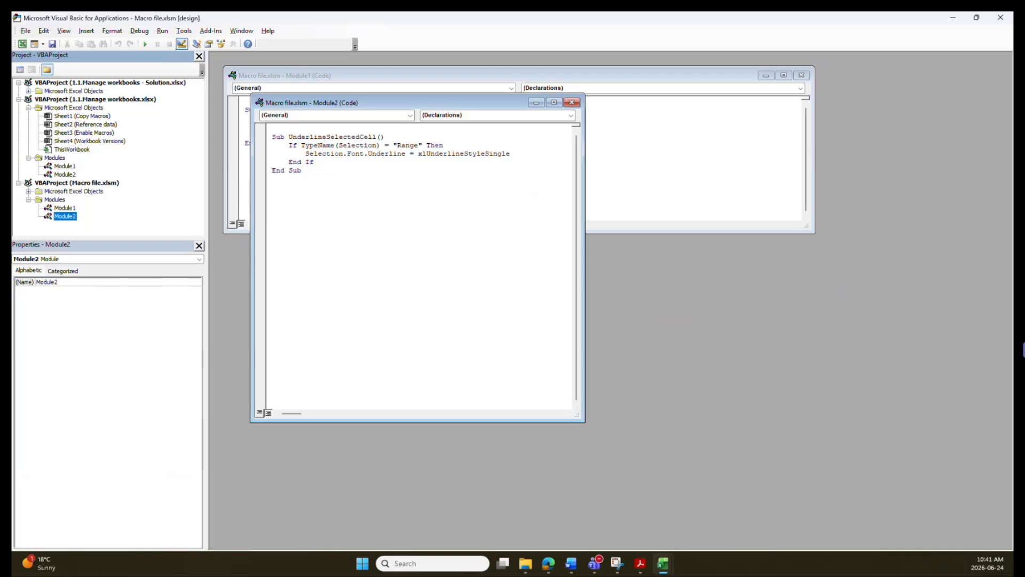
# - Close the Visual Basic editor, return to the practice workbook, and check the macros available in all open workbooks
pyautogui.click(25, 32)
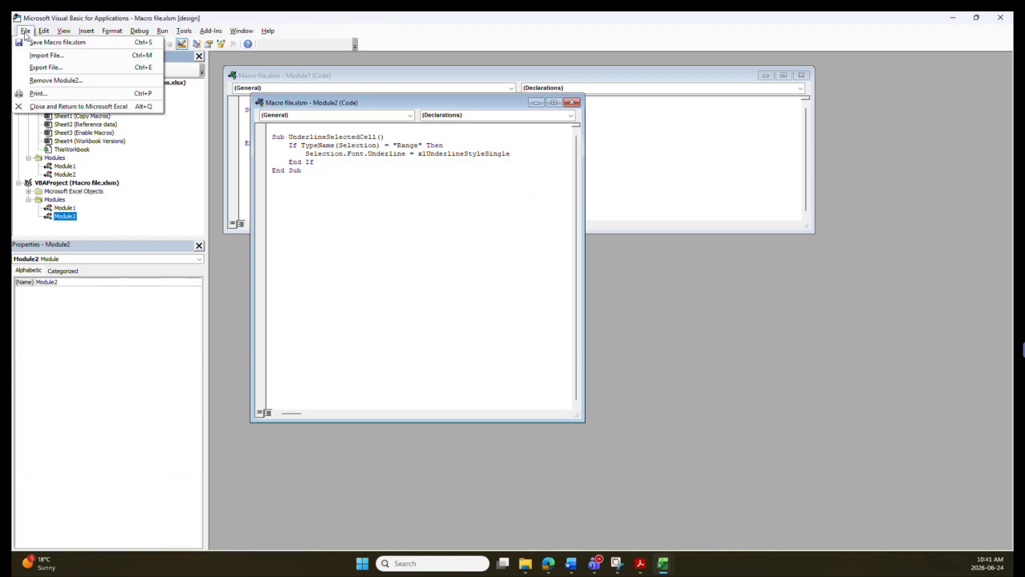
pyautogui.click(61, 107)
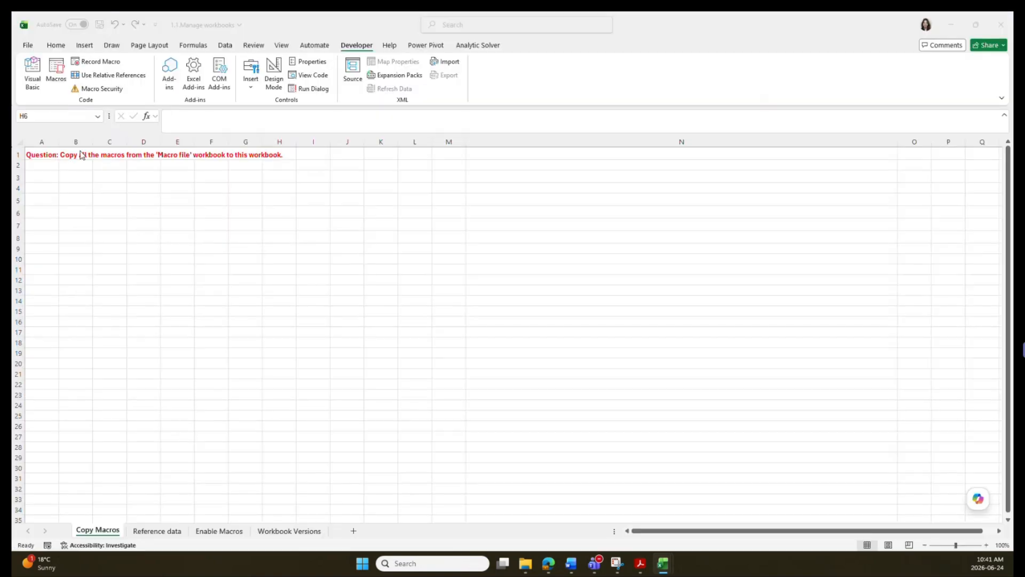
pyautogui.click(59, 71)
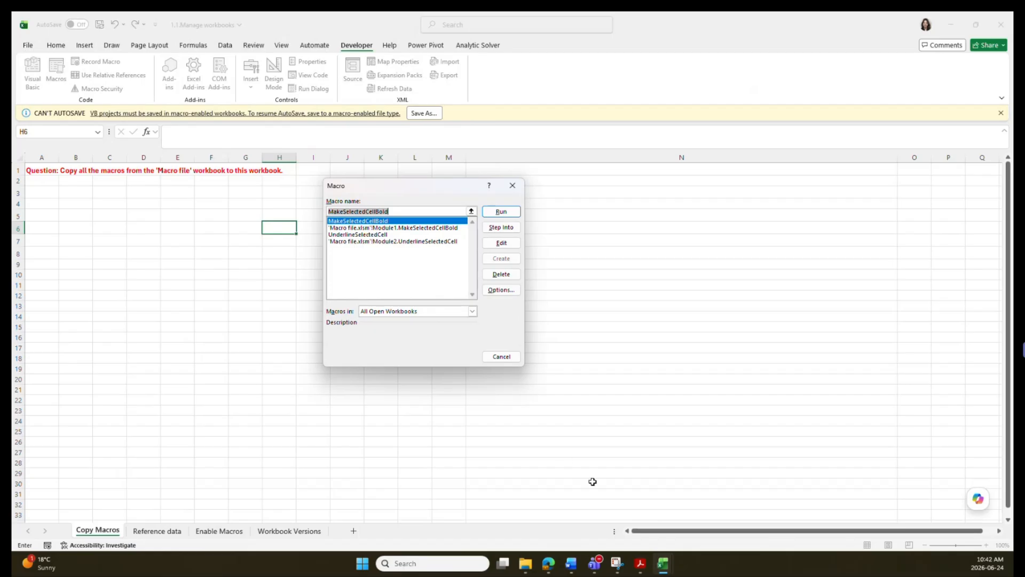
pyautogui.click(501, 356)
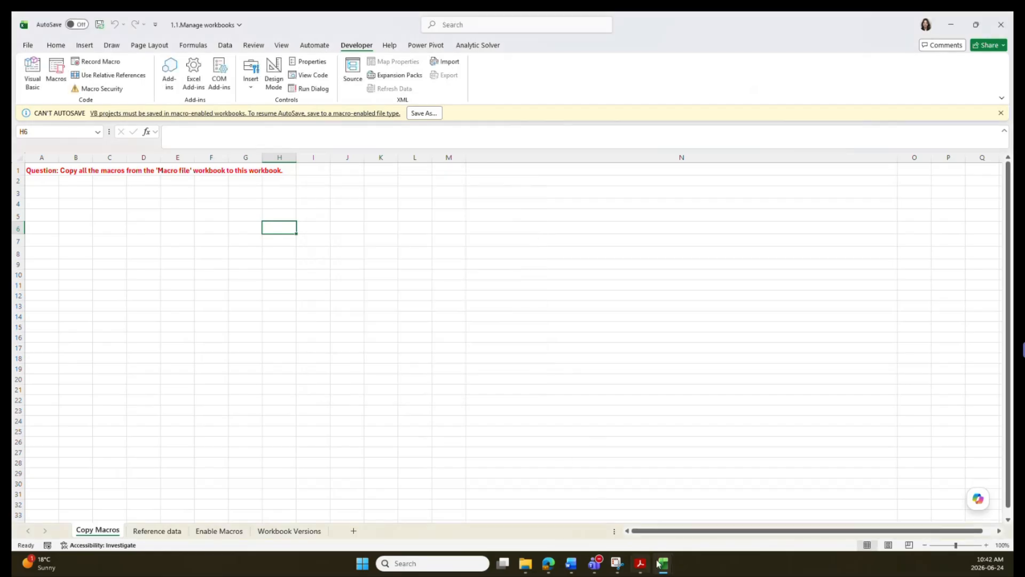
# - Close the Macro file workbook and return to the Copy Macros sheet of the practice workbook
pyautogui.moveTo(662, 564)
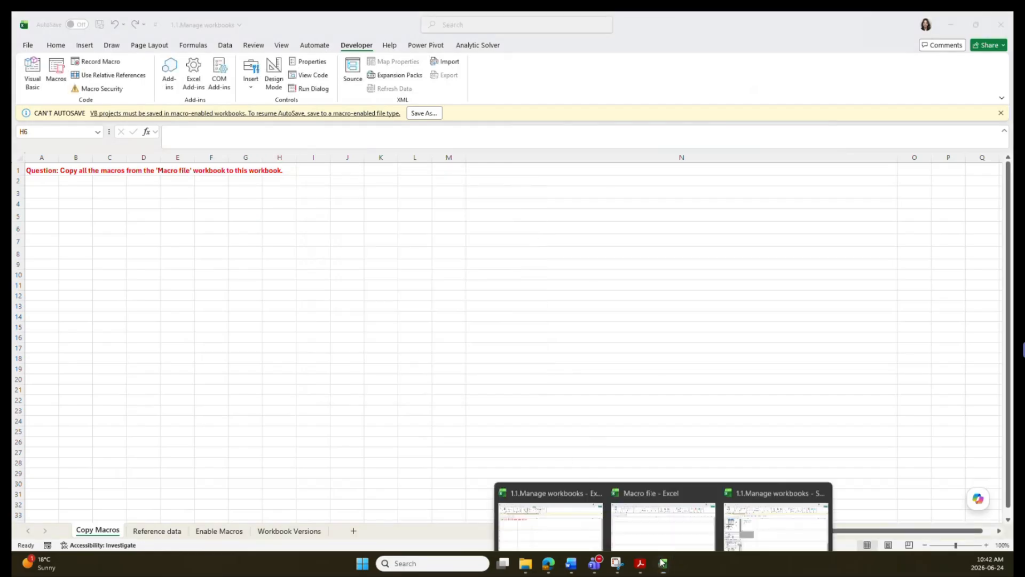
pyautogui.click(709, 455)
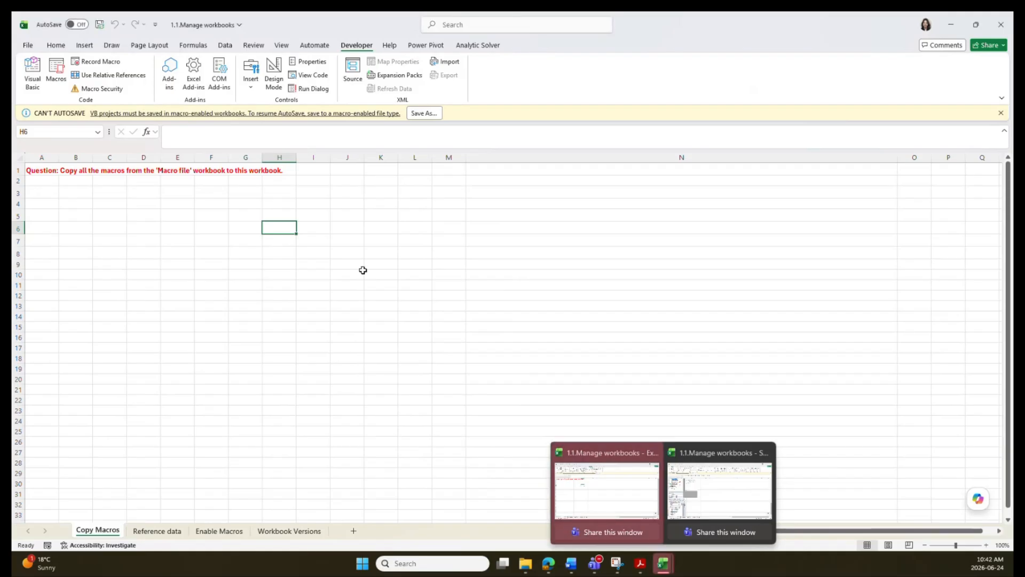
pyautogui.click(587, 358)
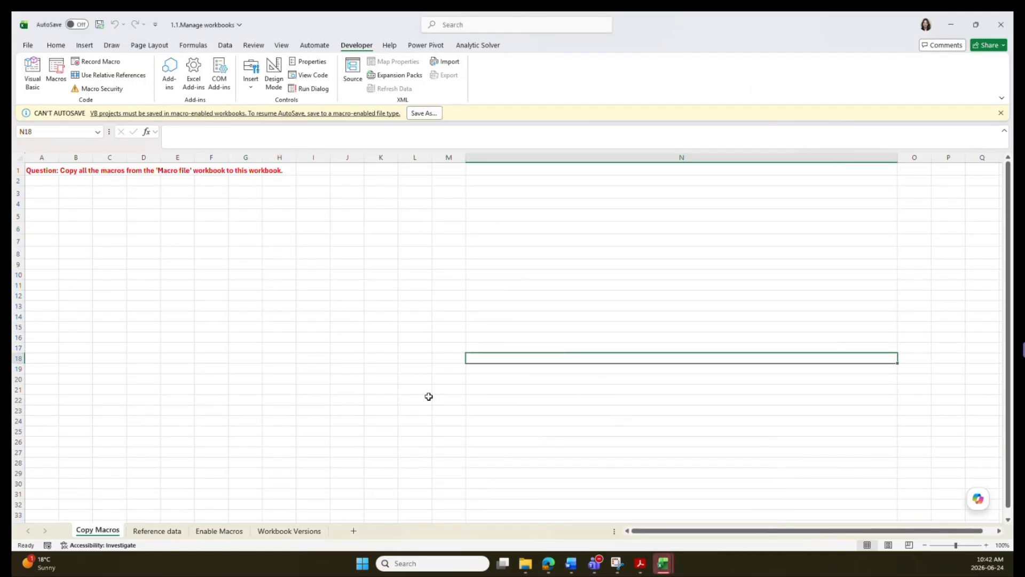
# - Check the practice workbook's macro list for the copied MakeSelectedCellBold and UnderlineSelectedCell macros, and close the list
pyautogui.click(56, 72)
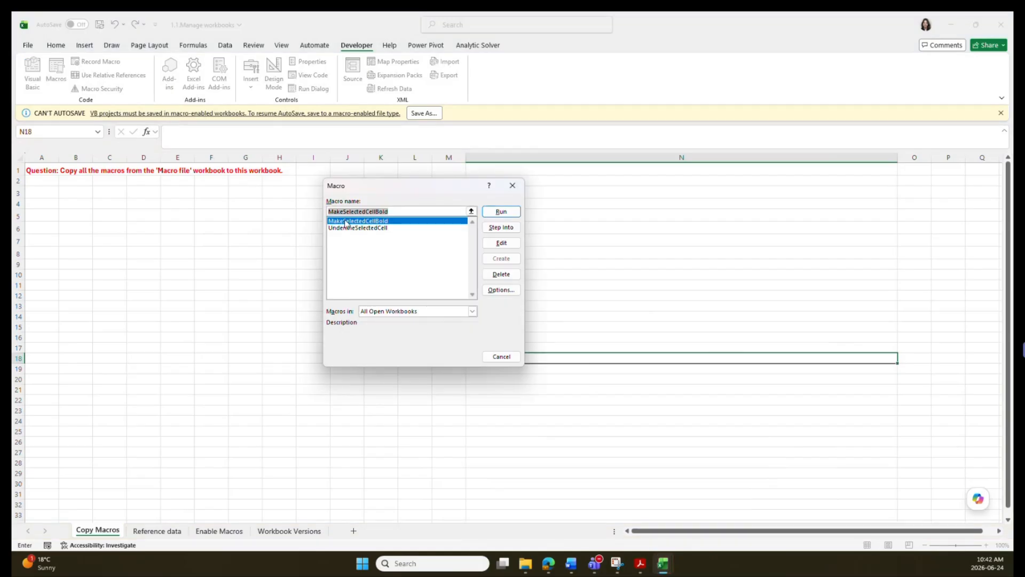
pyautogui.click(365, 229)
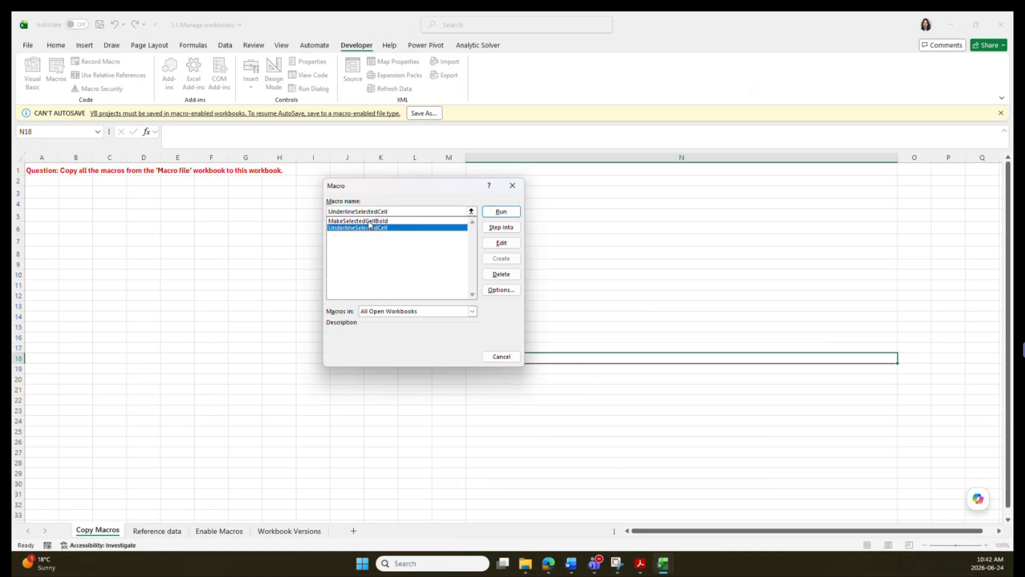
pyautogui.click(370, 222)
pyautogui.click(370, 228)
pyautogui.click(371, 222)
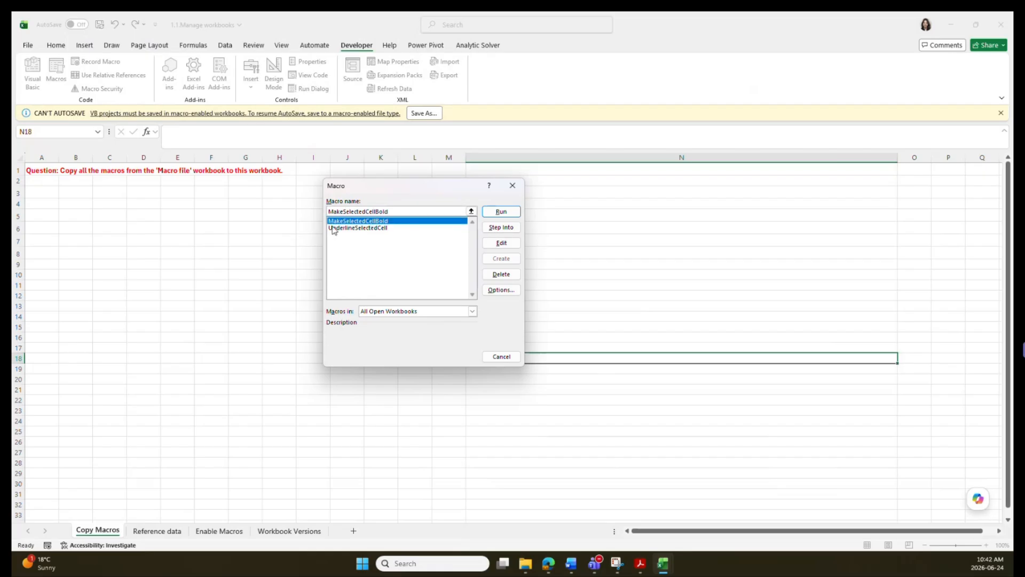
pyautogui.click(357, 229)
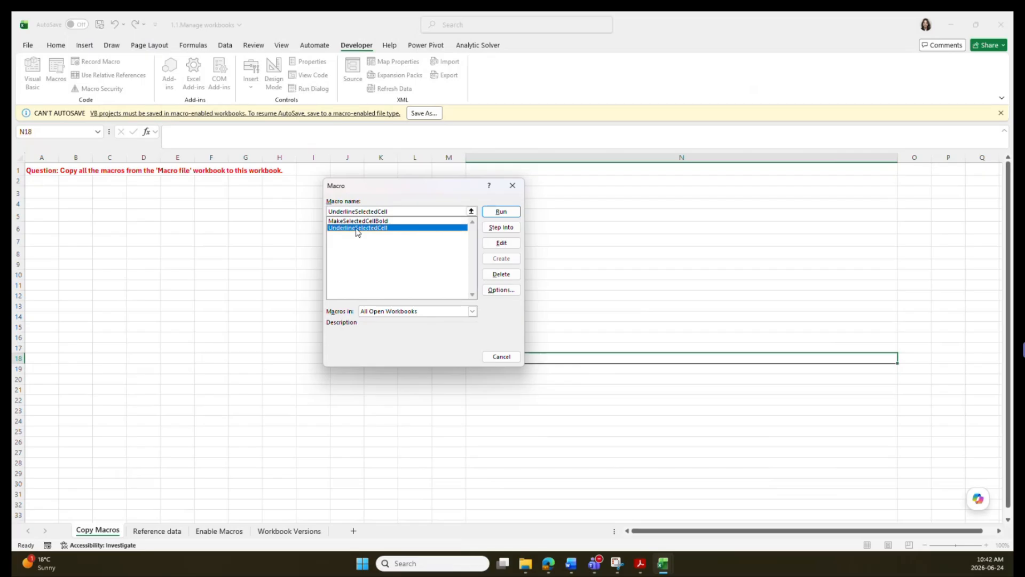
pyautogui.click(512, 186)
# - Enter ABC in cell H8 of the Copy Macros sheet and run the MakeSelectedCellBold macro on it
pyautogui.click(281, 257)
pyautogui.write('AB')
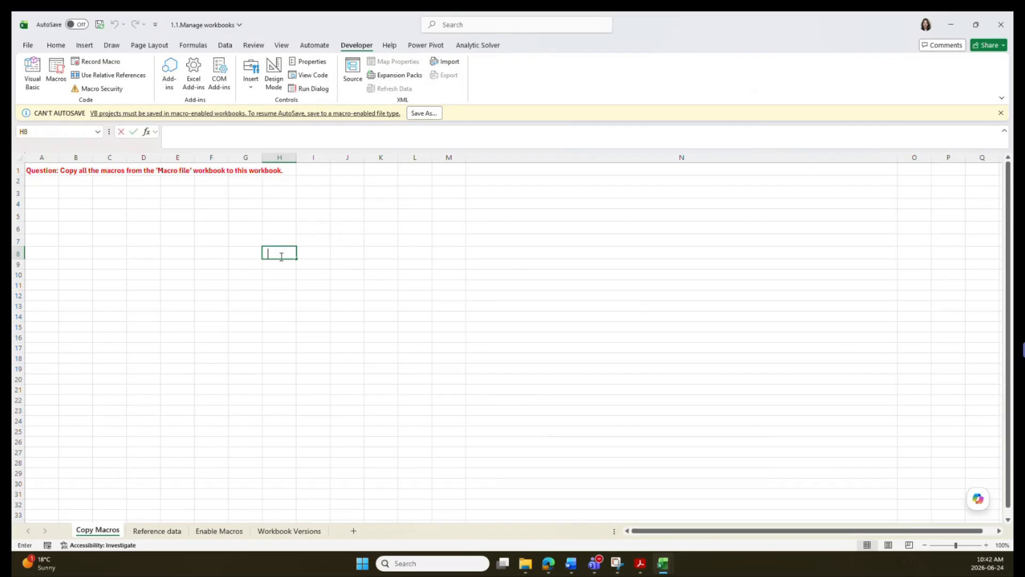
pyautogui.write('C')
pyautogui.press('Return')
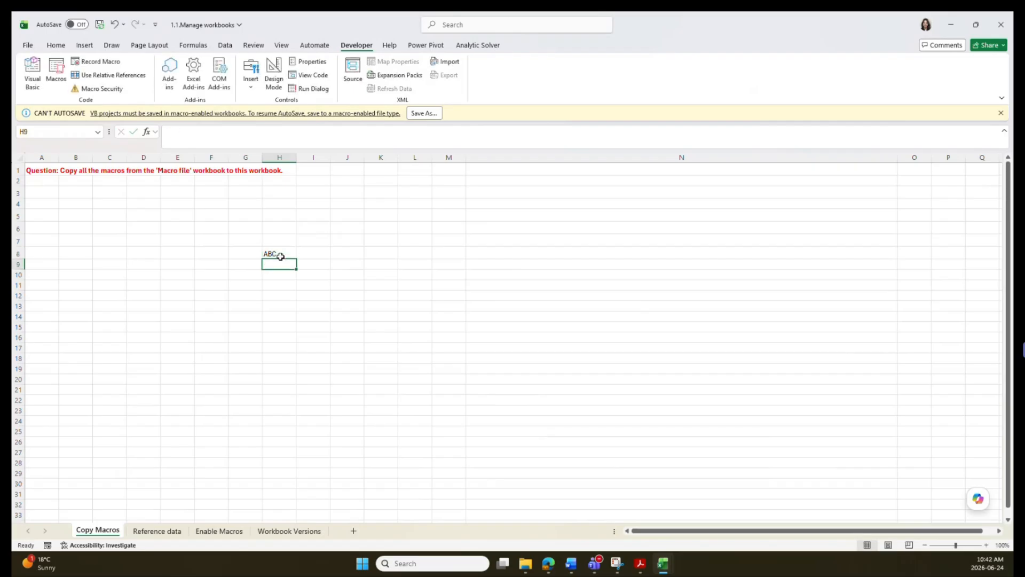
pyautogui.click(280, 254)
pyautogui.click(63, 75)
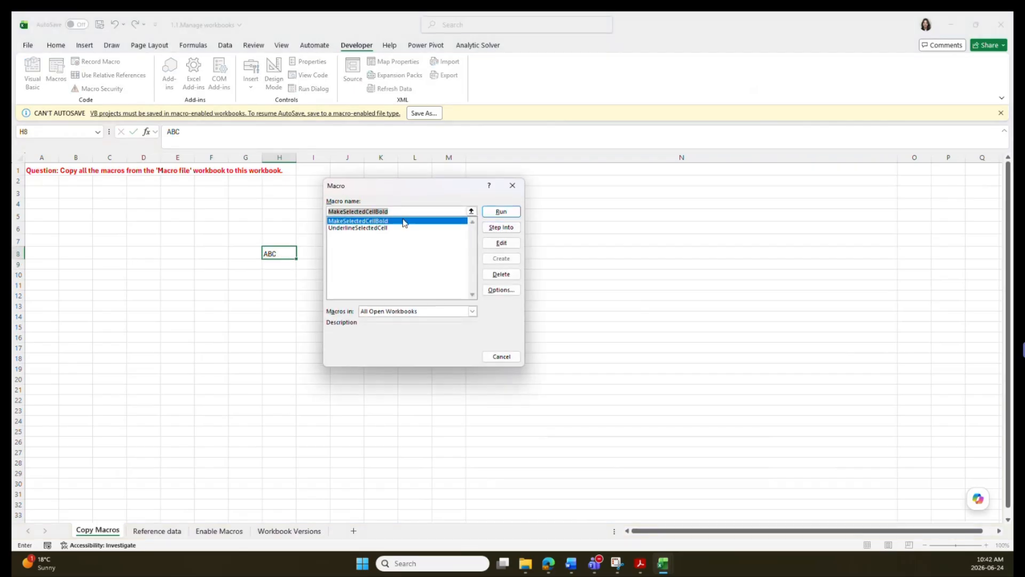
pyautogui.click(501, 212)
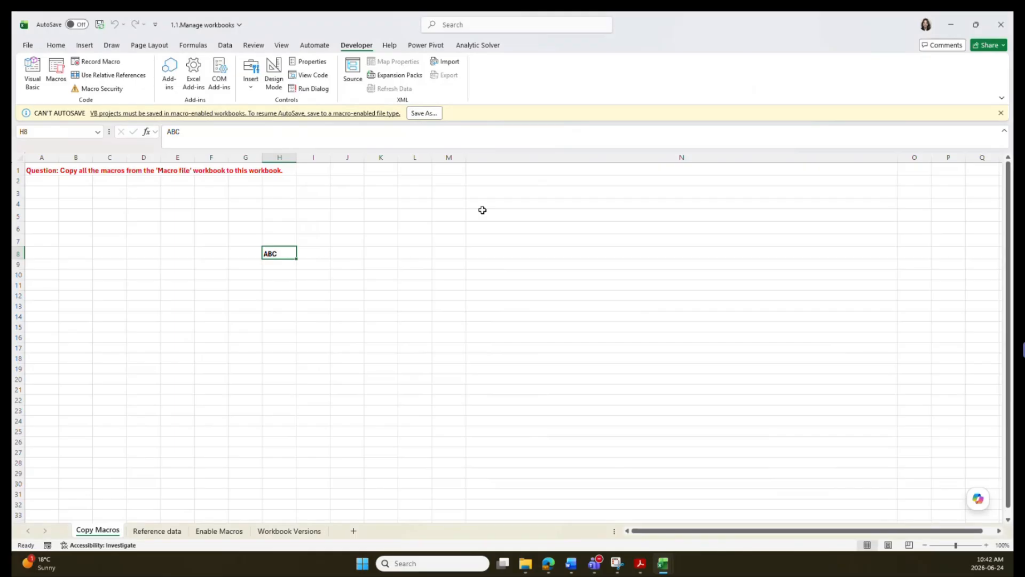
# - Run the UnderlineSelectedCell macro on the ABC text in cell H8 and inspect the cell
pyautogui.click(54, 73)
pyautogui.click(414, 229)
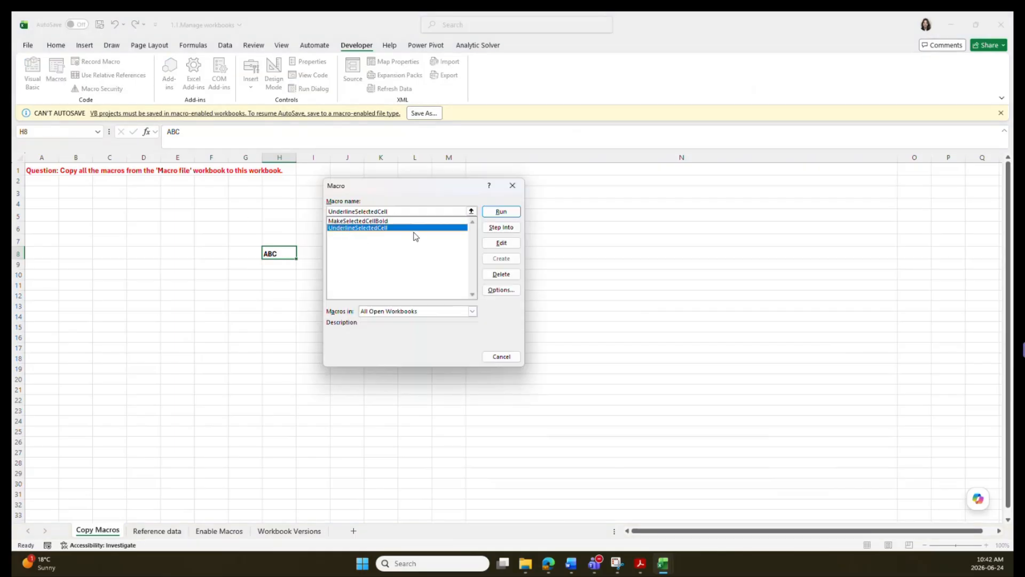
pyautogui.click(501, 211)
pyautogui.click(313, 265)
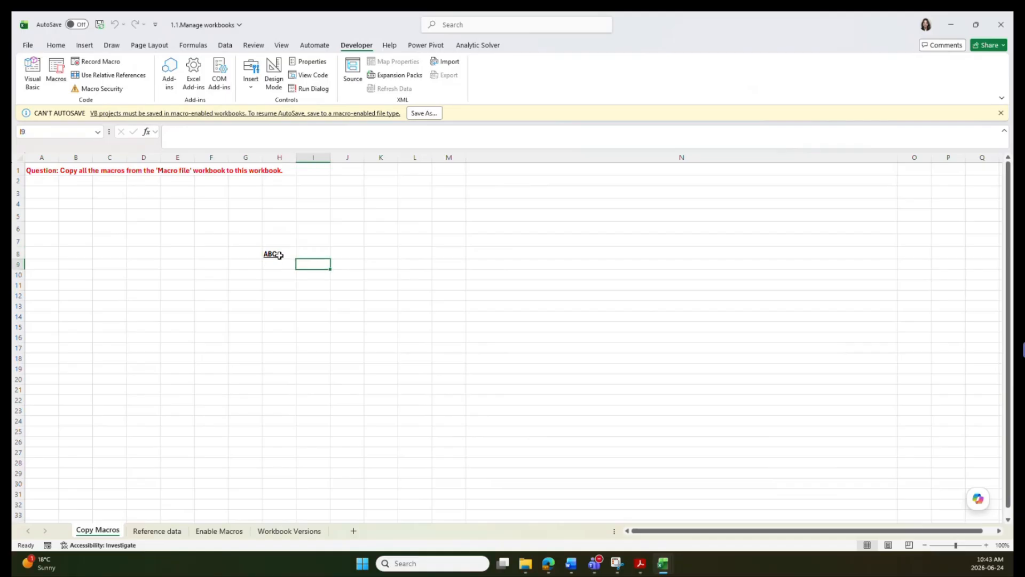
pyautogui.click(277, 254)
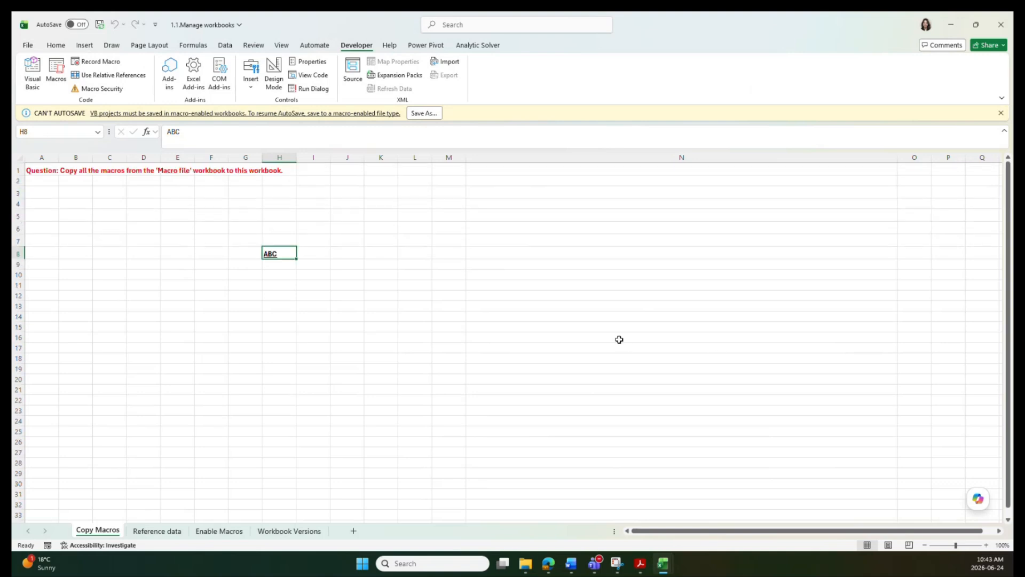
pyautogui.hotkey('alt', 'Tab')
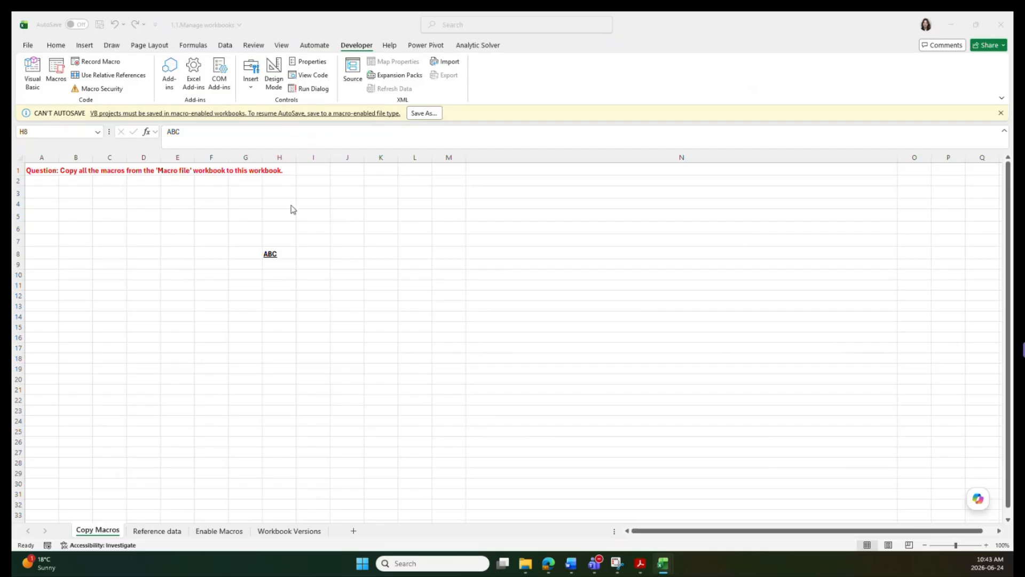
pyautogui.hotkey('alt', 'Tab')
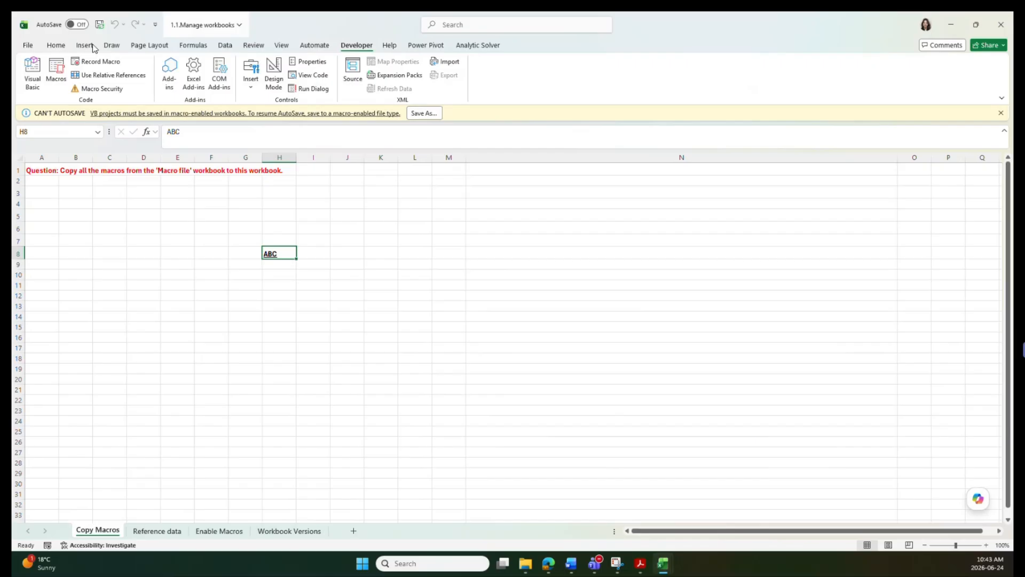
# - Save the practice workbook to the Southern Alberta Institute of Technology OneDrive folder as an Excel Macro-Enabled Workbook named 1.1.Manage workbooks
pyautogui.click(30, 45)
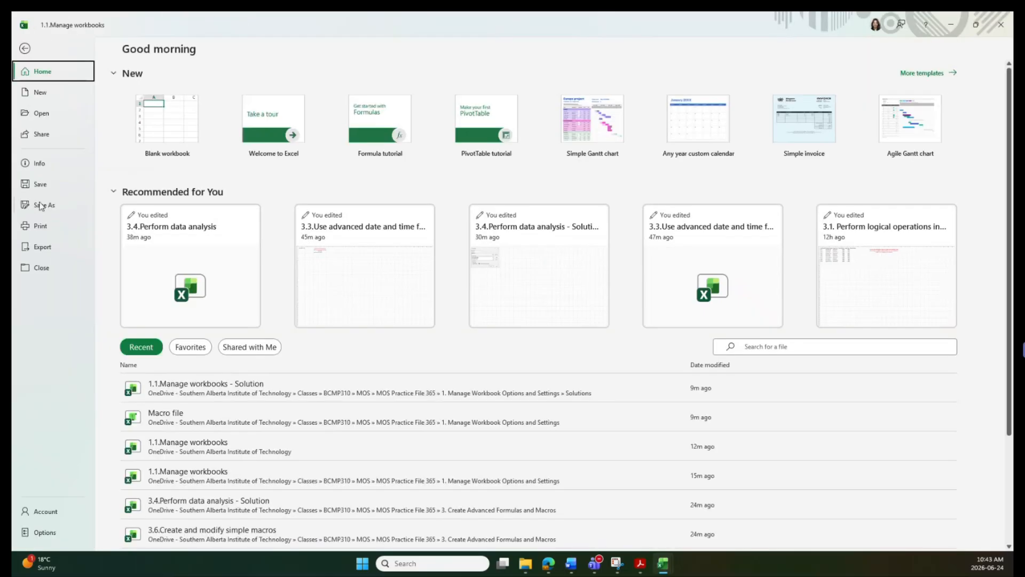
pyautogui.click(42, 205)
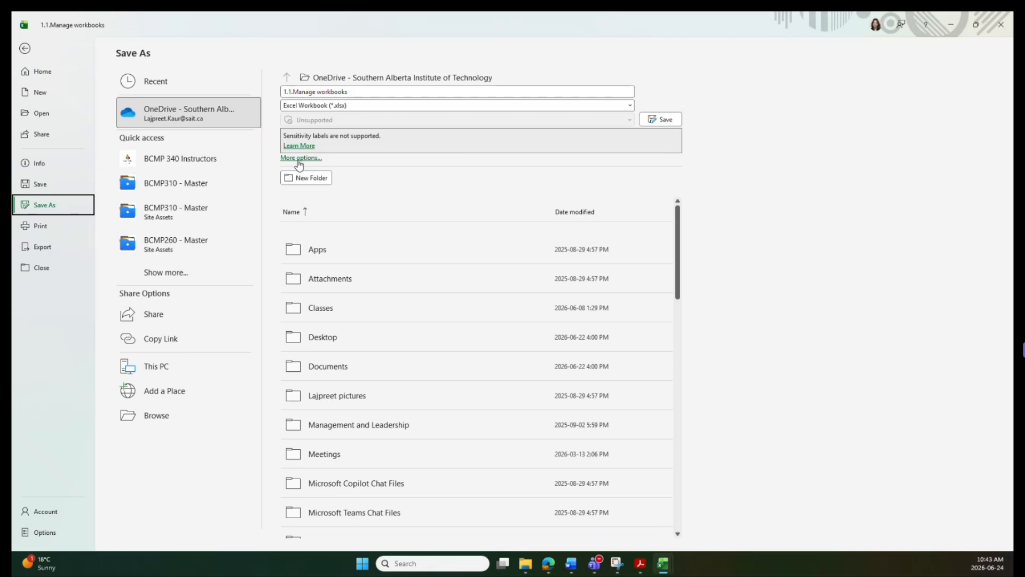
pyautogui.click(299, 158)
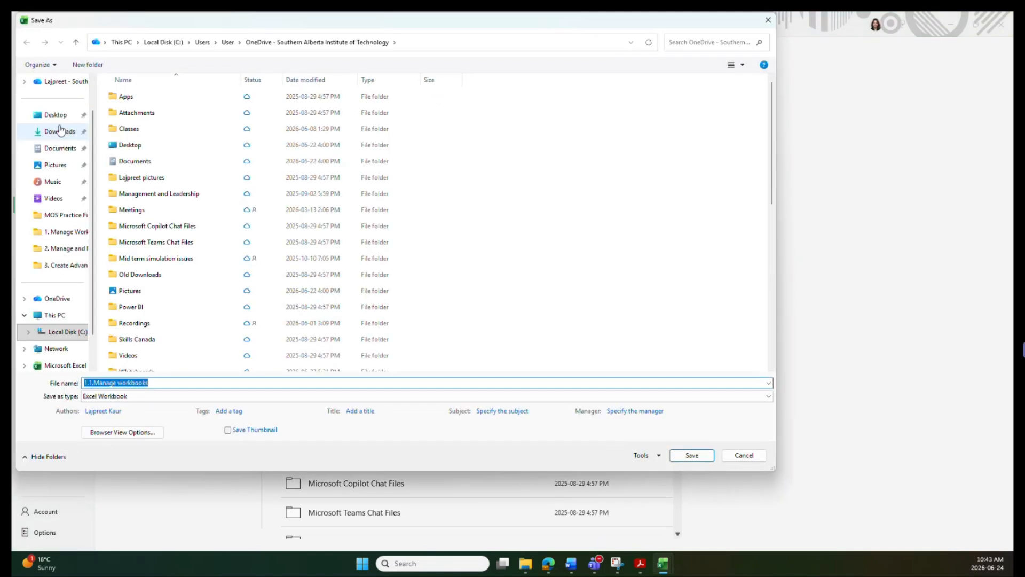
pyautogui.click(37, 82)
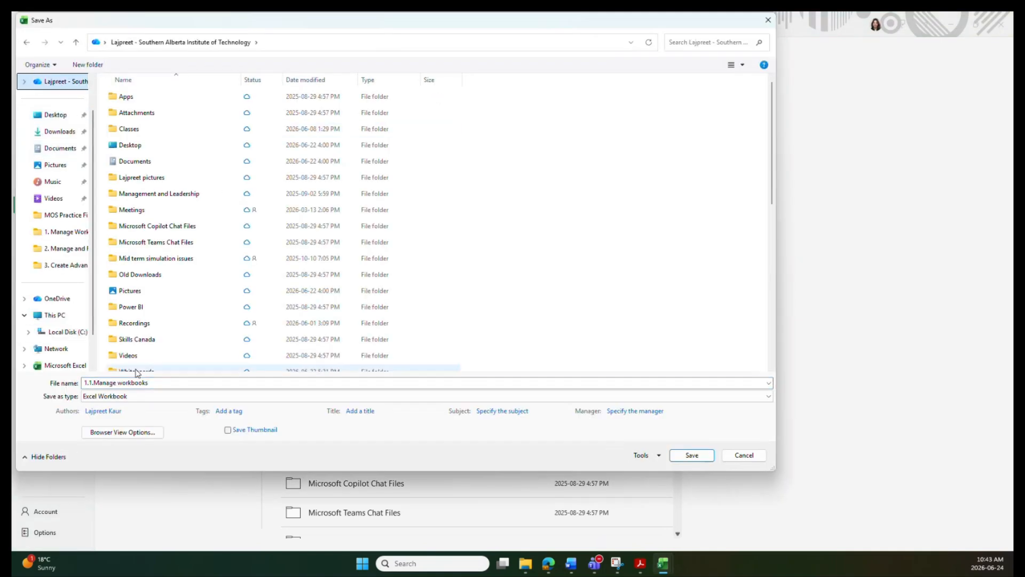
pyautogui.click(117, 397)
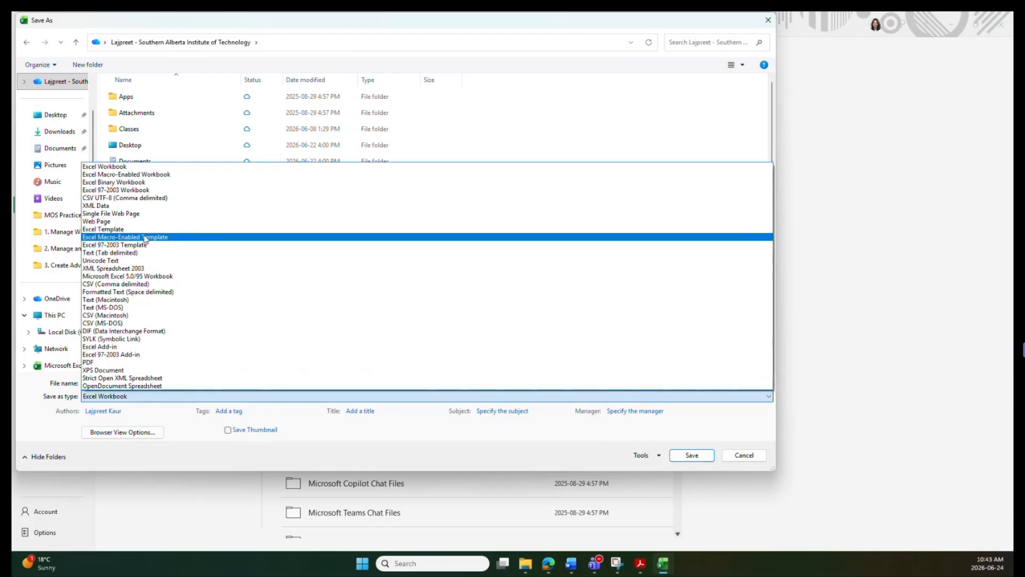
pyautogui.click(126, 175)
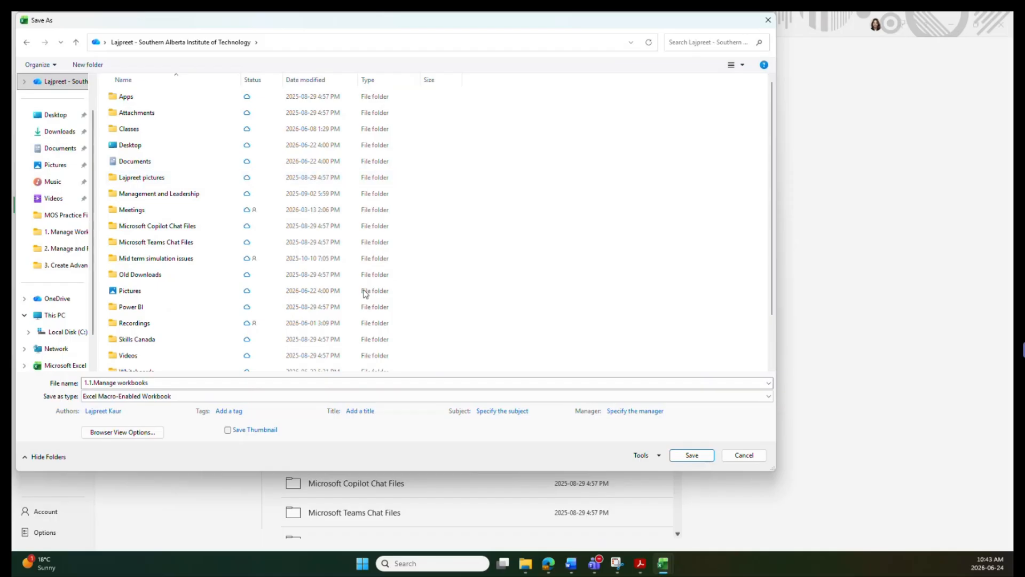
pyautogui.click(704, 458)
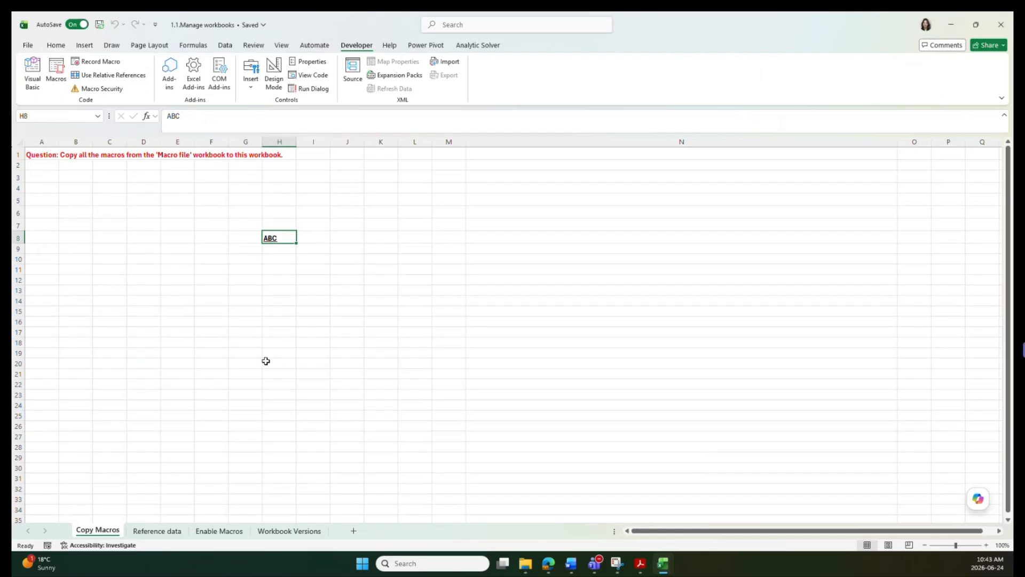
pyautogui.click(355, 225)
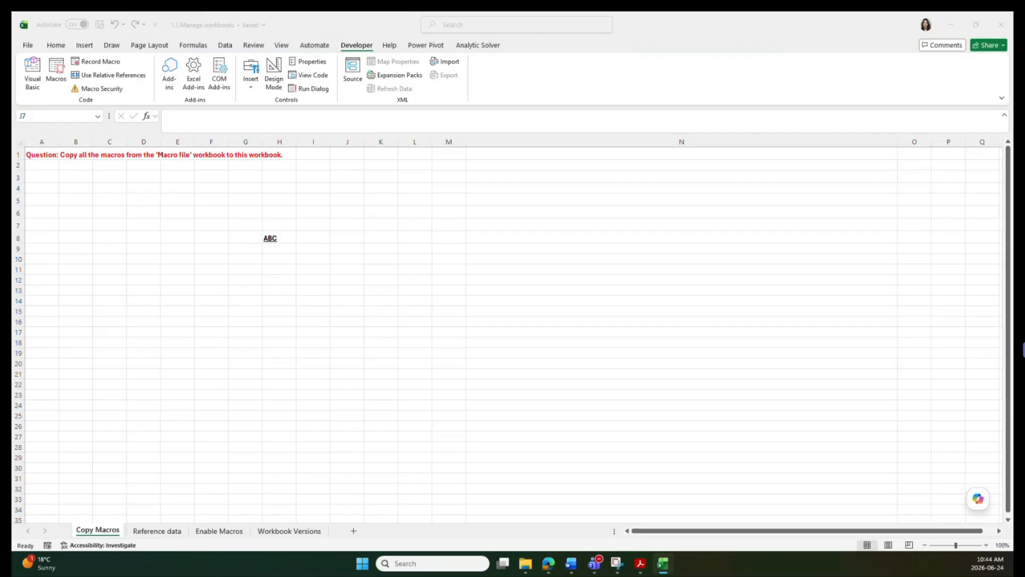
pyautogui.click(312, 167)
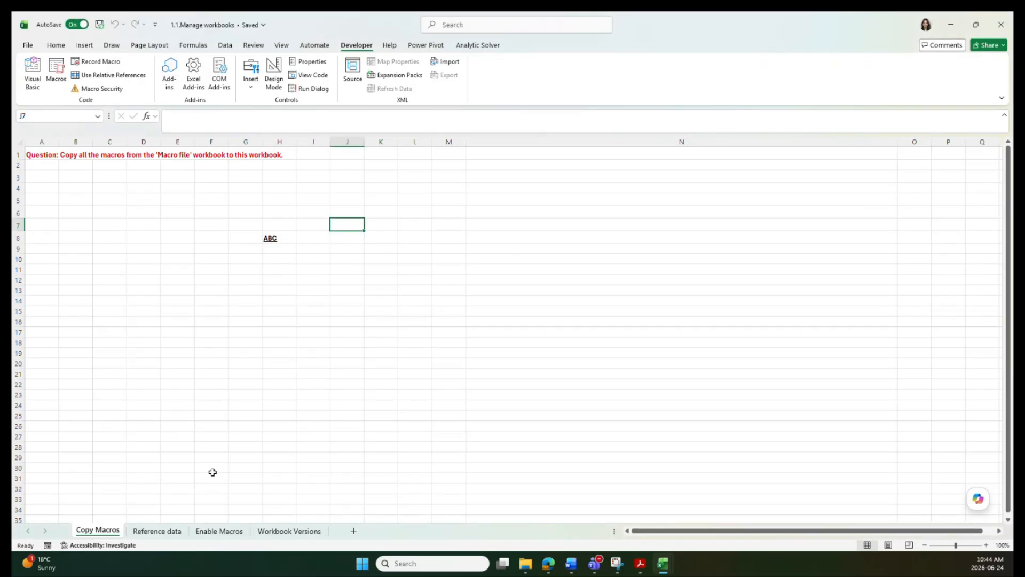
# - On the Reference data sheet, merge and center J1:N4 and wrap the question text within it
pyautogui.click(151, 534)
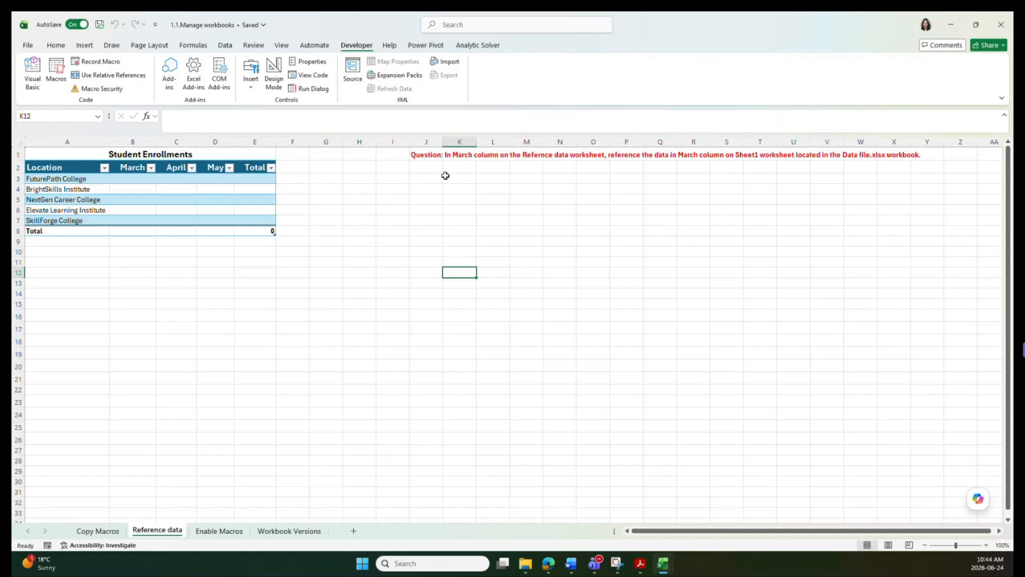
pyautogui.click(433, 154)
pyautogui.moveTo(434, 154); pyautogui.dragTo(552, 176)
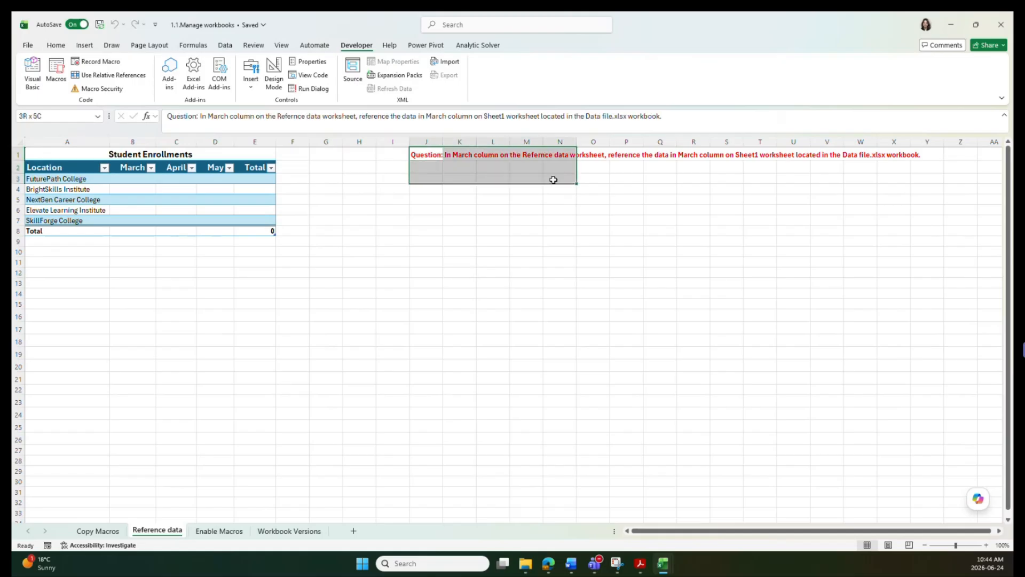
pyautogui.click(55, 45)
pyautogui.click(343, 82)
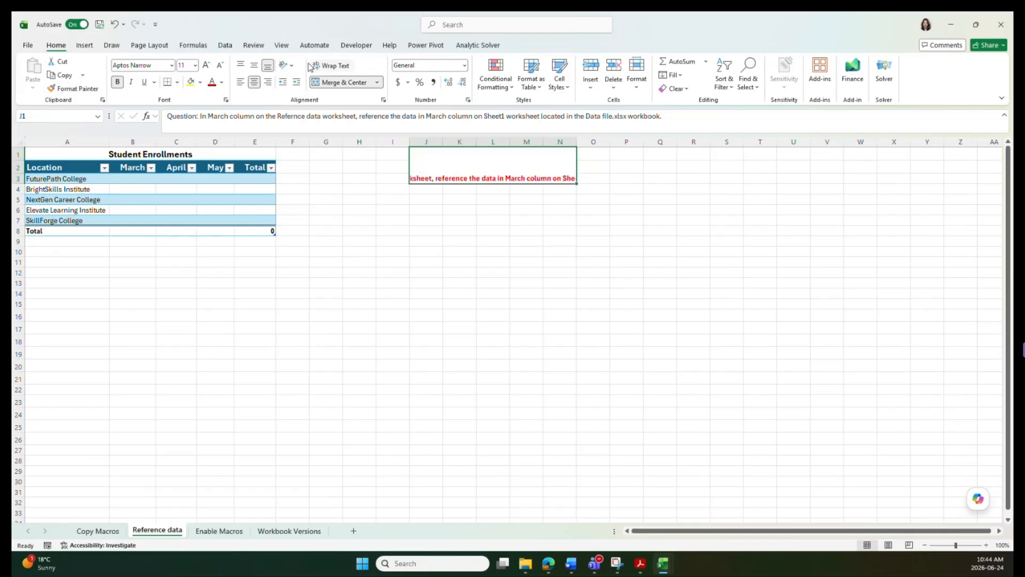
pyautogui.click(331, 65)
pyautogui.moveTo(449, 157); pyautogui.dragTo(460, 189)
pyautogui.click(331, 83)
pyautogui.click(331, 83)
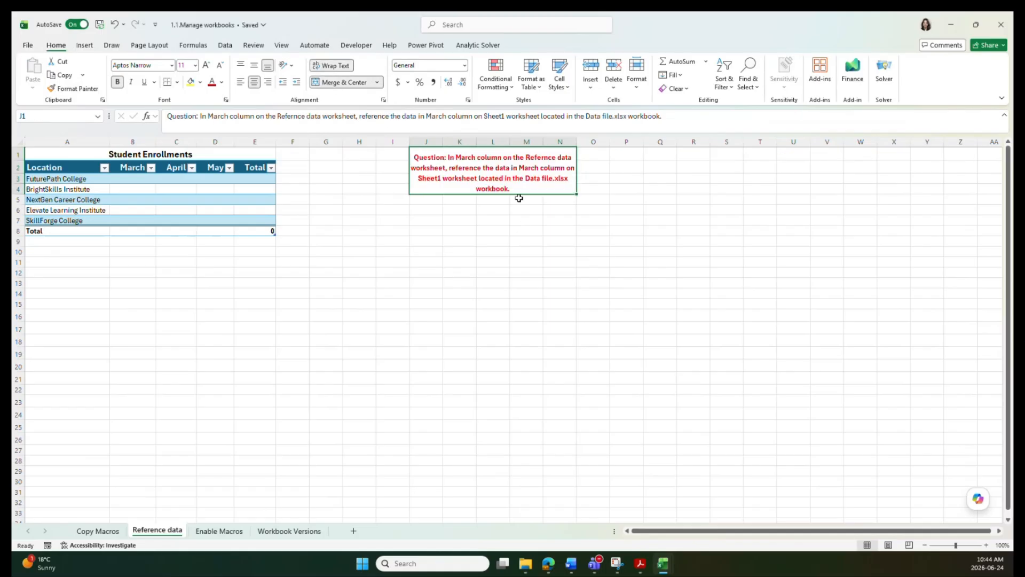
pyautogui.click(518, 199)
pyautogui.click(483, 175)
# - Open the Data file workbook from the 1. Manage Workbook Options and Settings folder
pyautogui.click(138, 181)
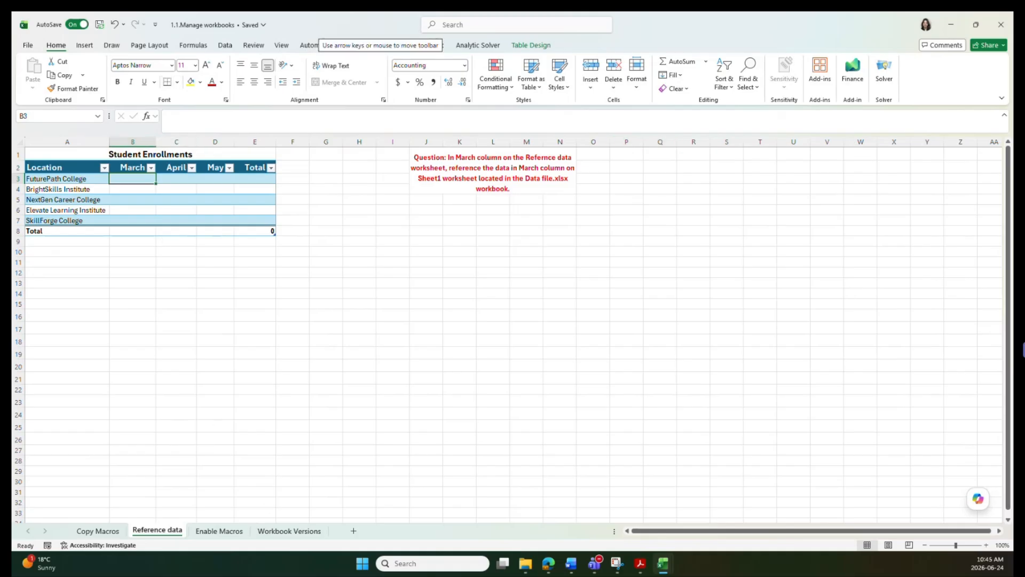
pyautogui.press('super+e')
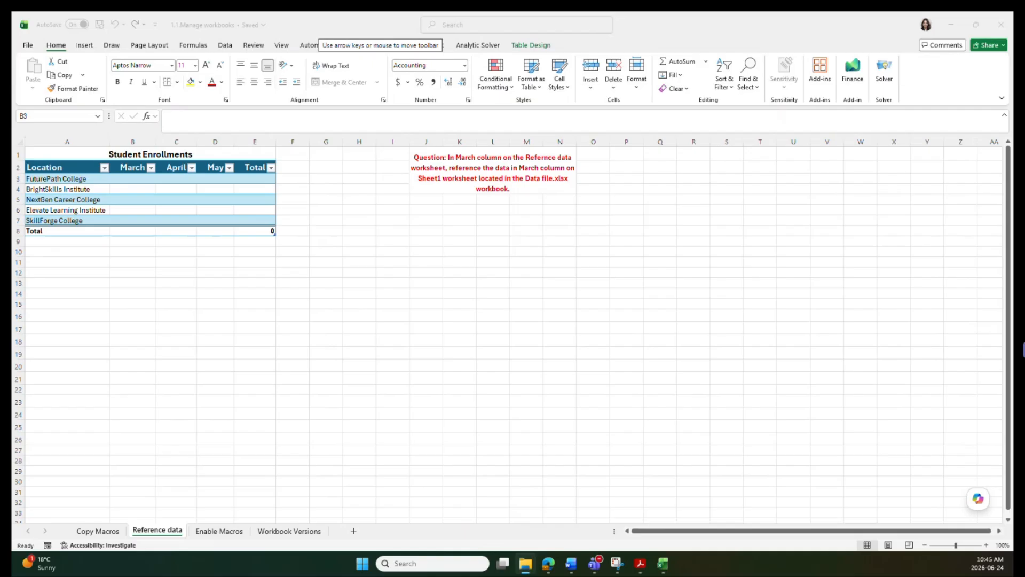
pyautogui.moveTo(815, 101); pyautogui.dragTo(632, 90)
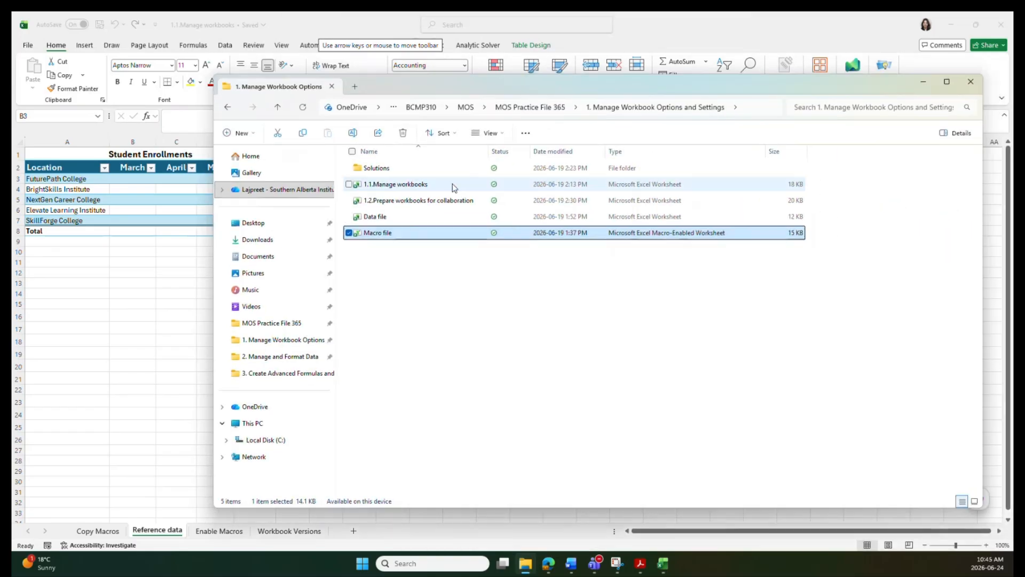
pyautogui.click(390, 217)
pyautogui.moveTo(480, 80); pyautogui.dragTo(473, 105)
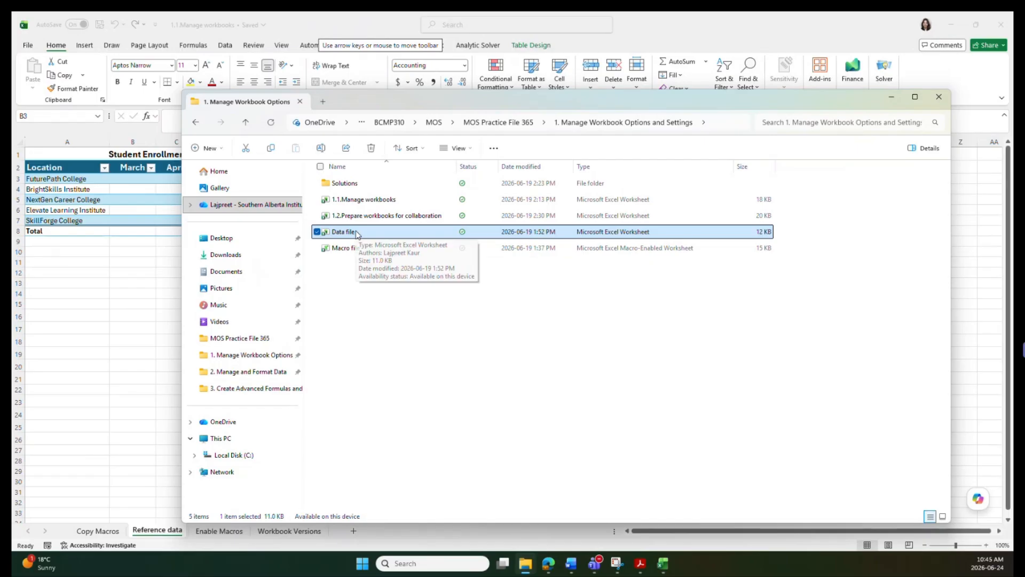
pyautogui.press('Return')
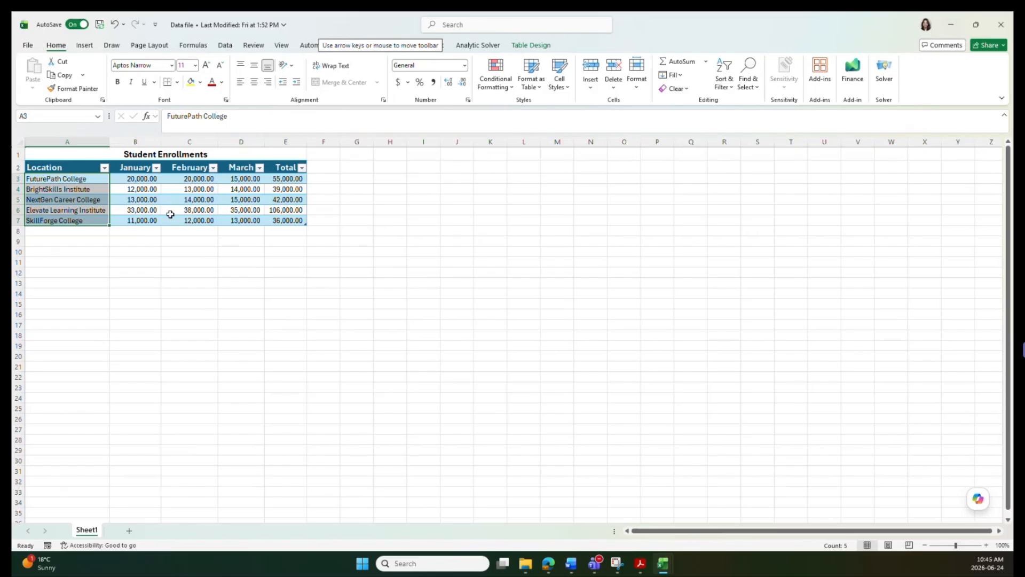
# - Examine the March figures in D3:D7 on Sheet1 of the Data file, and return to the practice workbook's Reference data sheet
pyautogui.click(244, 178)
pyautogui.moveTo(244, 178); pyautogui.dragTo(245, 222)
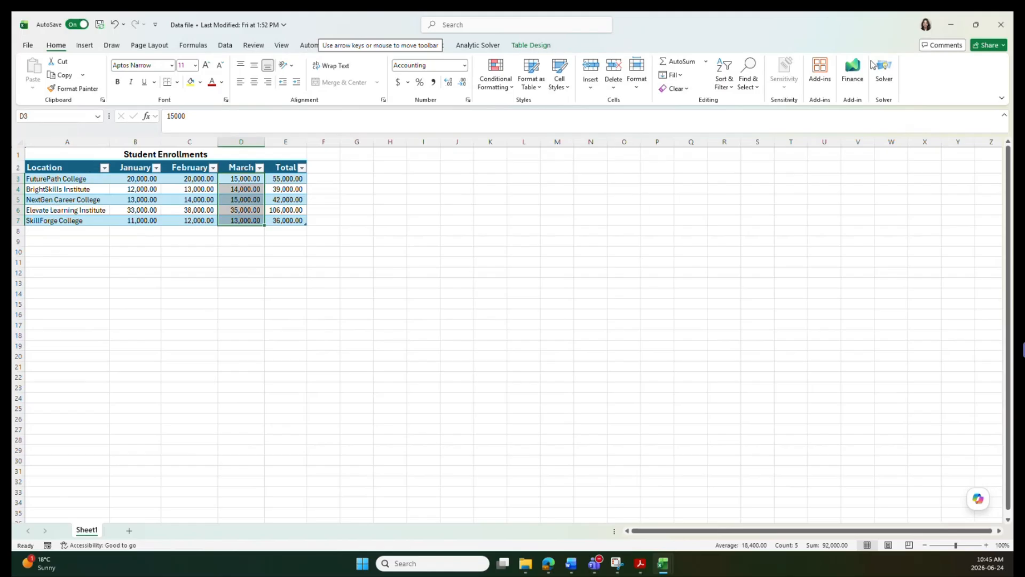
pyautogui.click(951, 26)
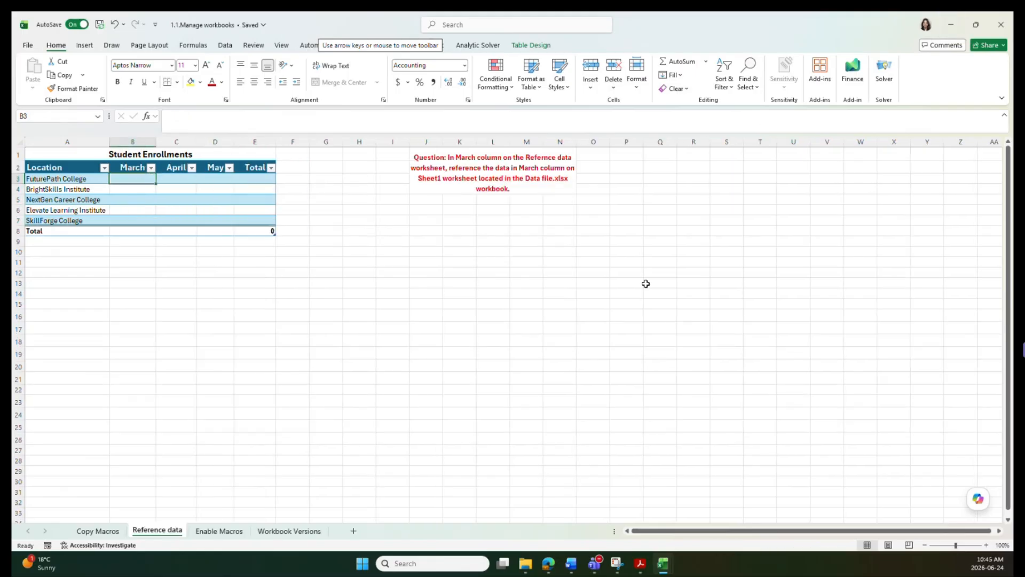
pyautogui.click(663, 564)
pyautogui.click(610, 274)
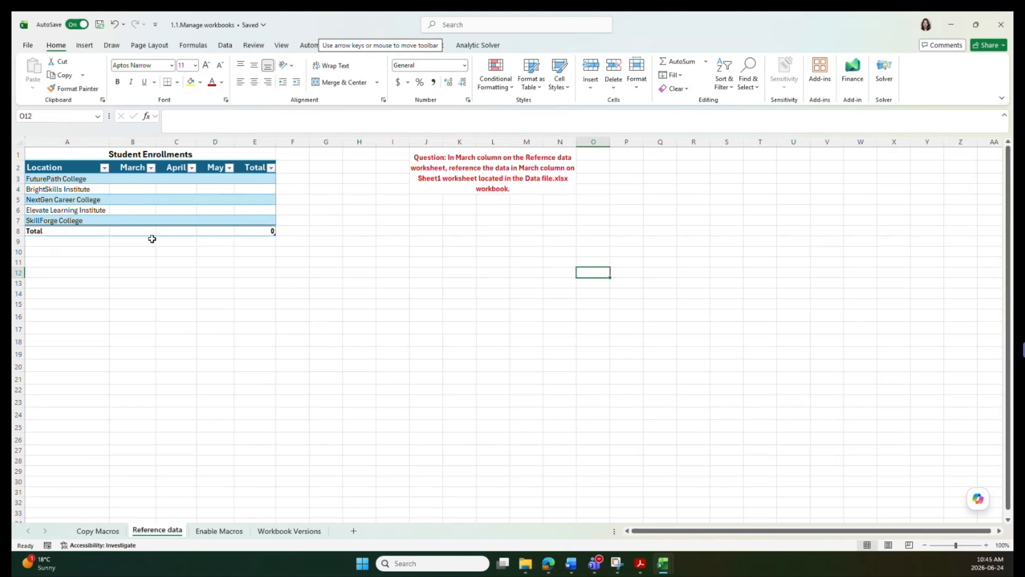
pyautogui.click(138, 180)
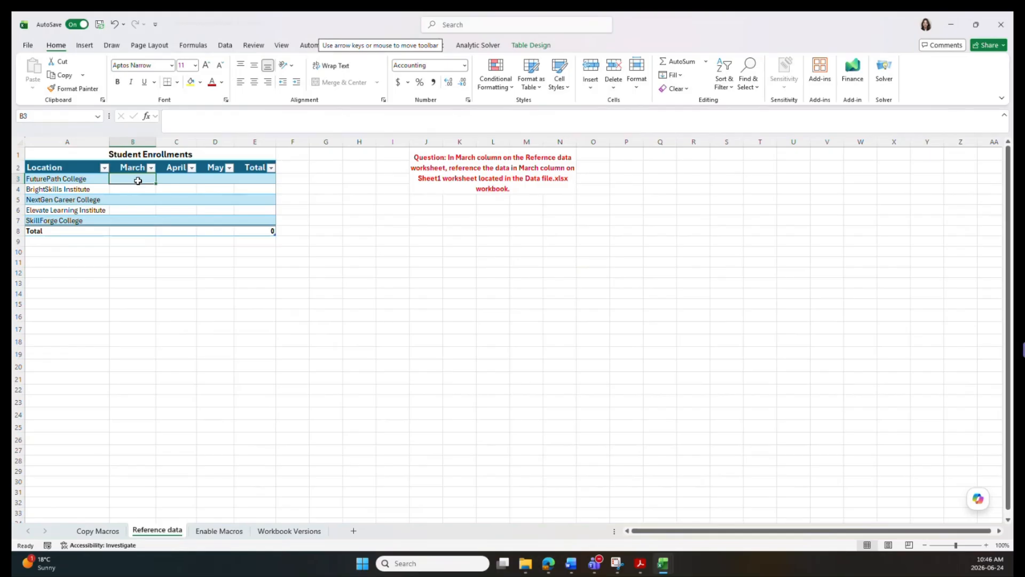
pyautogui.write('=')
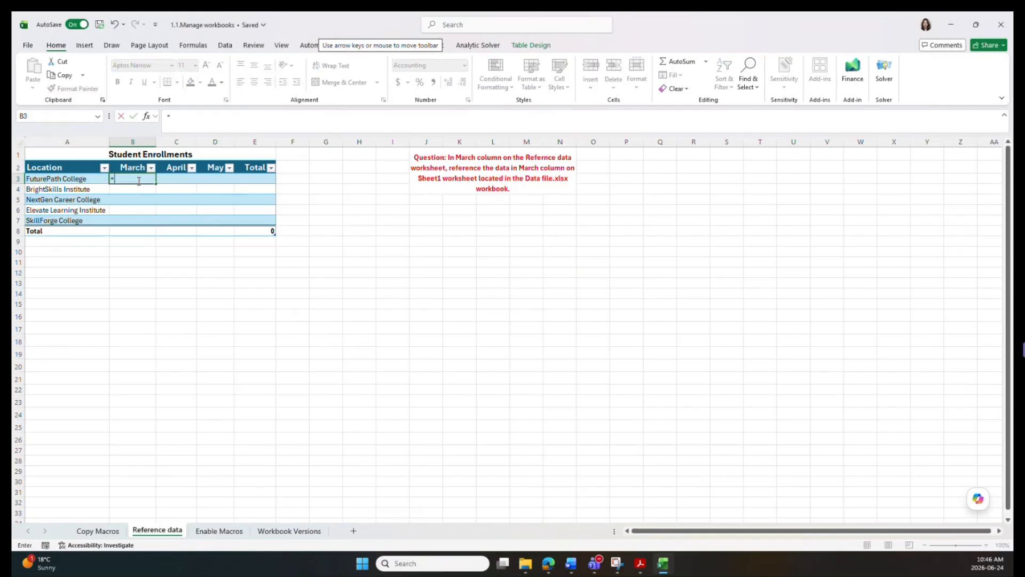
pyautogui.click(281, 47)
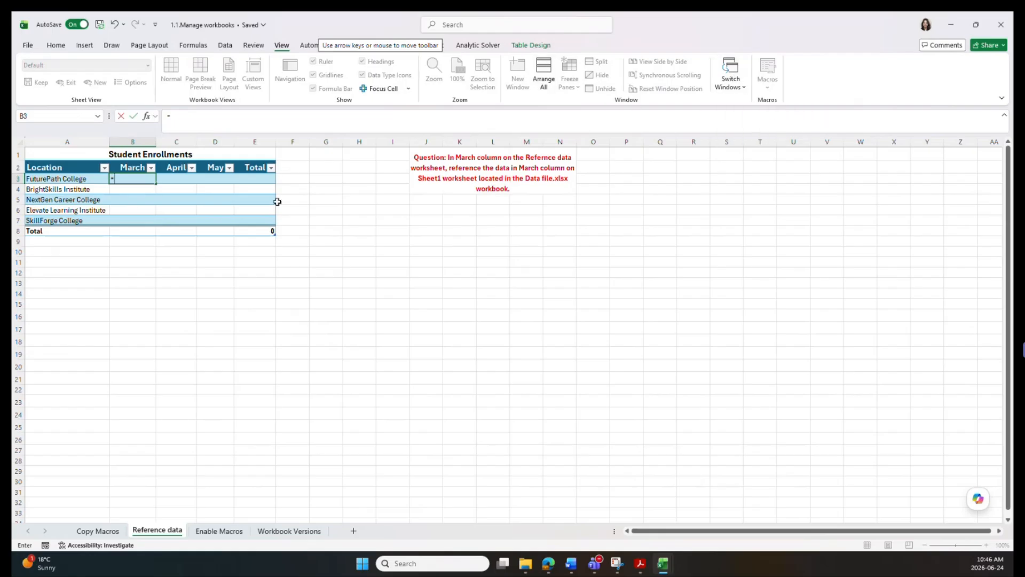
pyautogui.moveTo(663, 563)
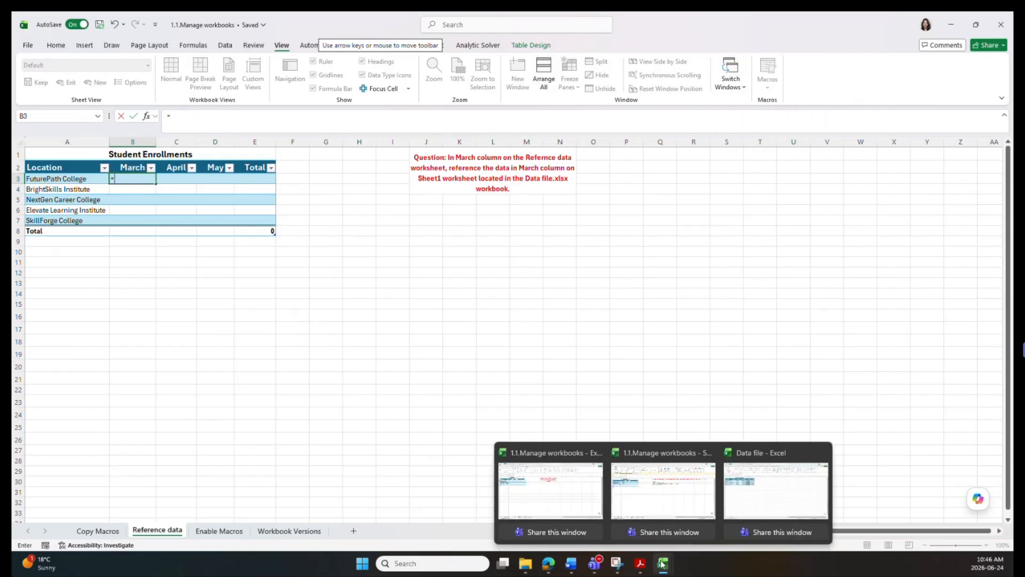
pyautogui.moveTo(777, 496)
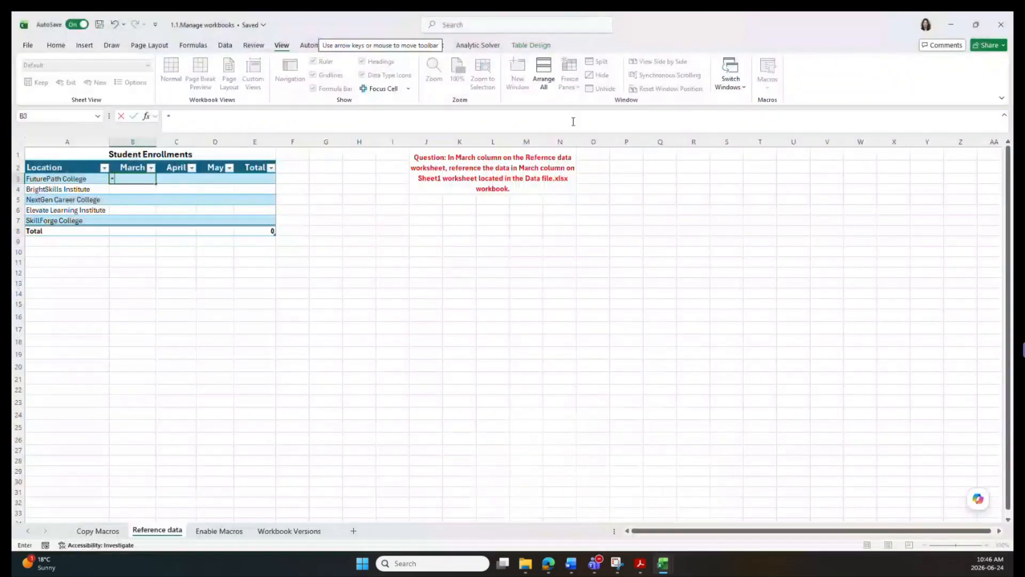
pyautogui.click(729, 74)
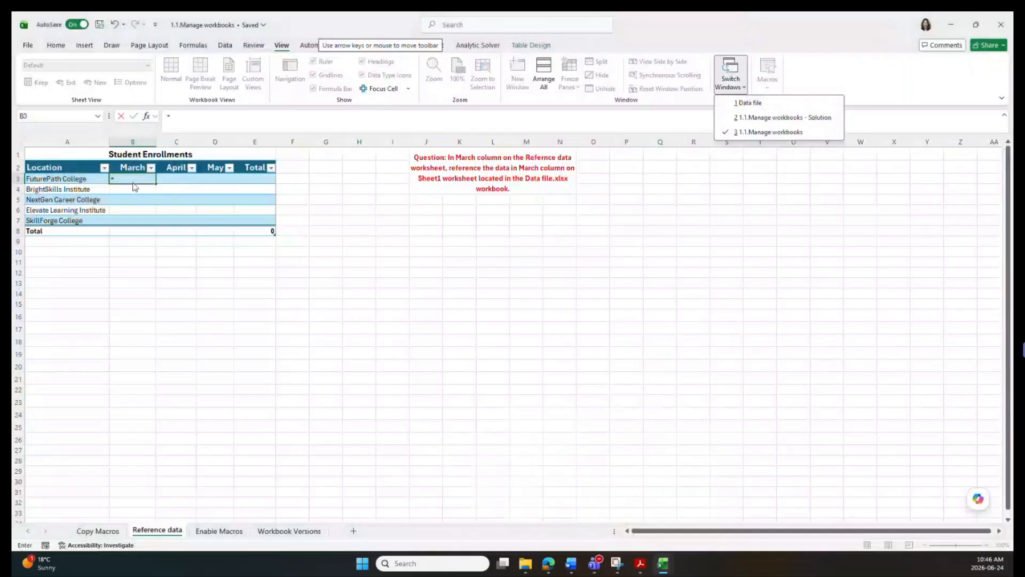
pyautogui.click(135, 183)
pyautogui.click(664, 564)
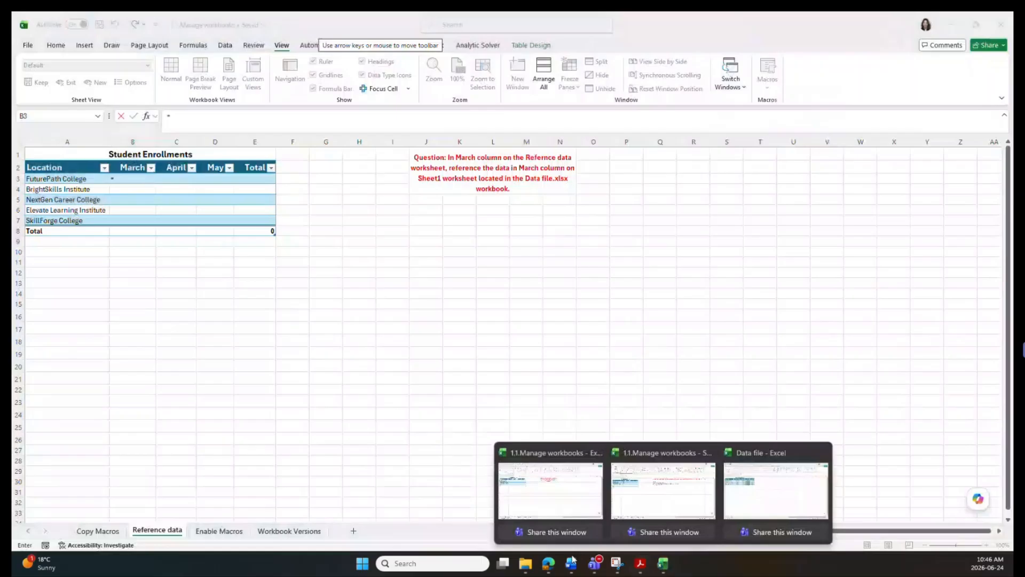
pyautogui.click(764, 486)
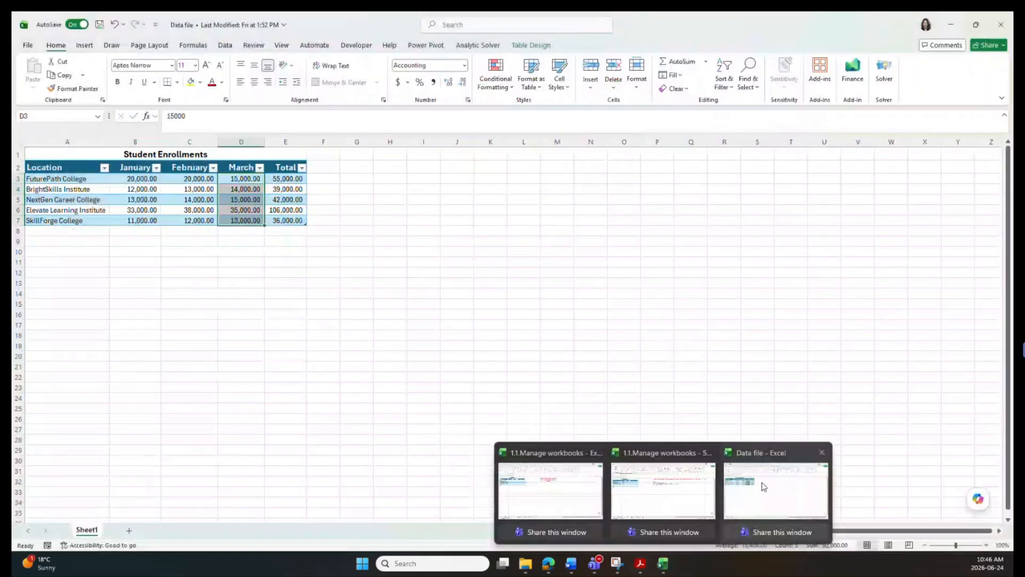
pyautogui.click(763, 487)
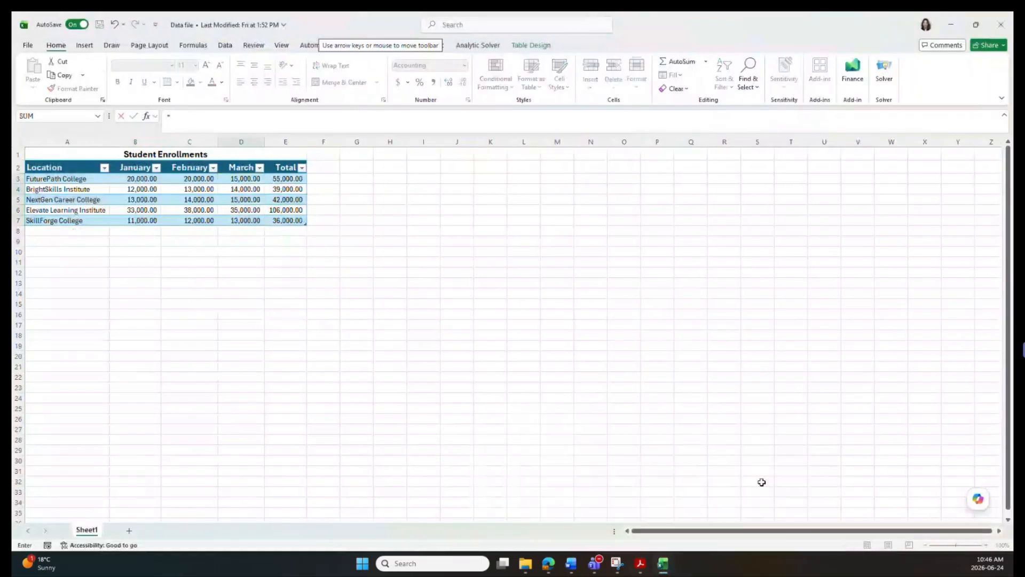
pyautogui.click(249, 178)
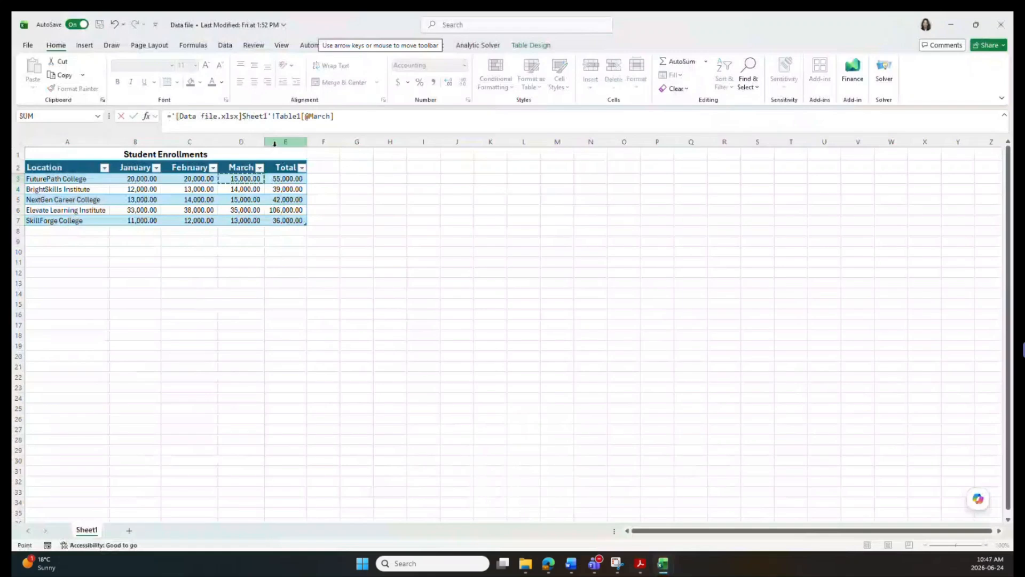
pyautogui.press('Escape')
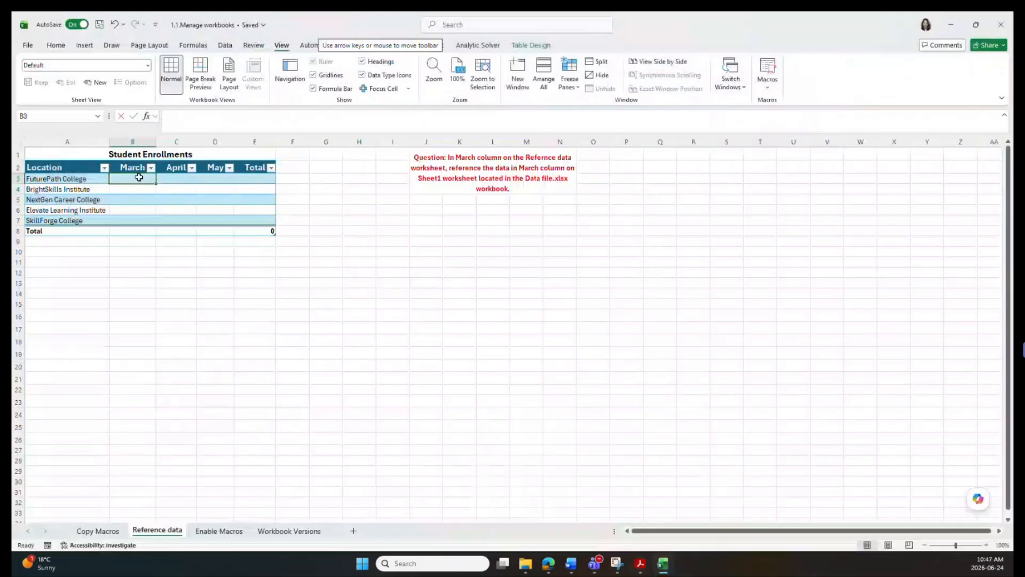
# - Fill the March column in B3:B7 with references to the March column of the table on Sheet1 of the Data file workbook
pyautogui.write('=')
pyautogui.click(738, 80)
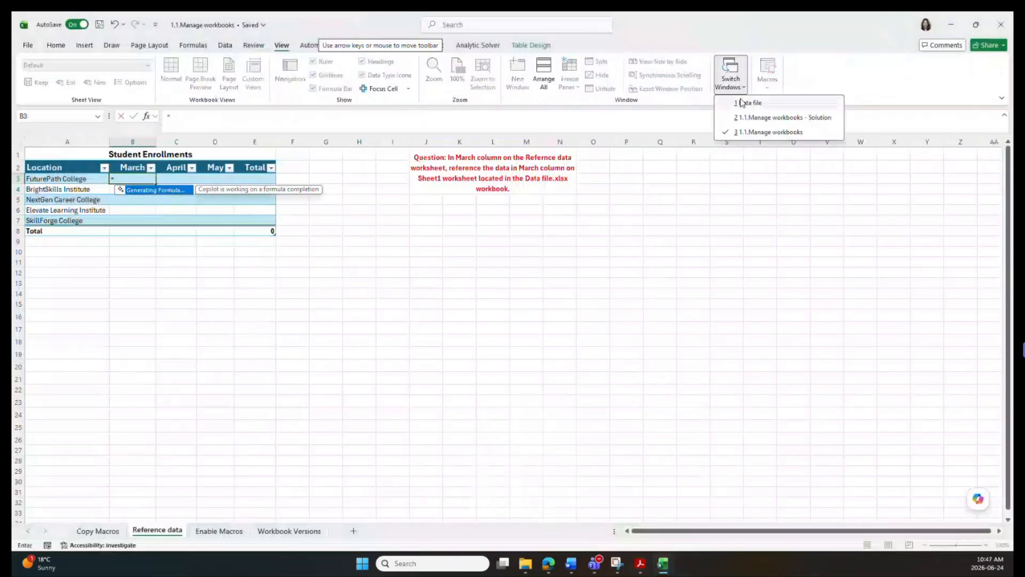
pyautogui.click(741, 103)
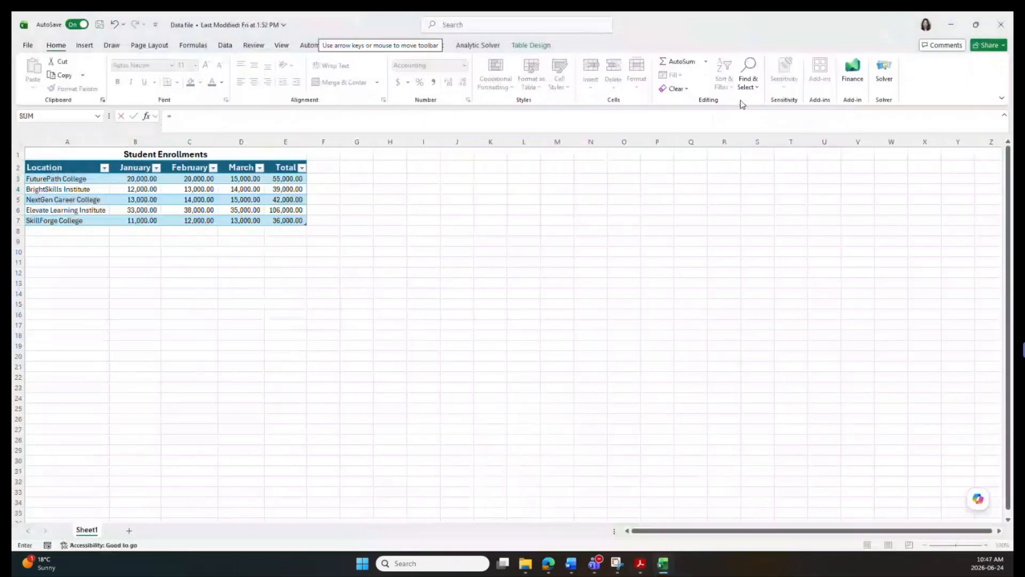
pyautogui.click(246, 180)
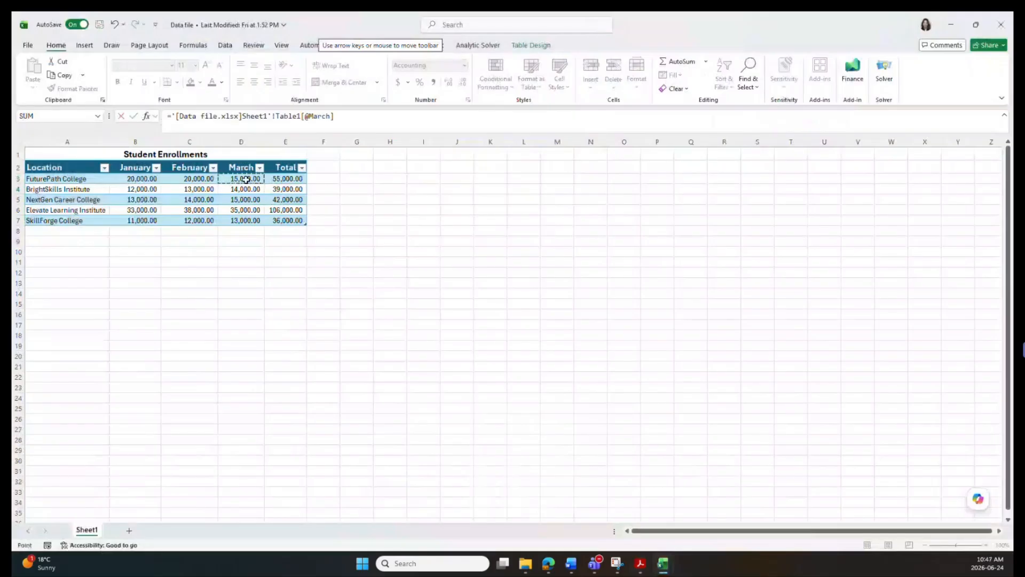
pyautogui.press('Return')
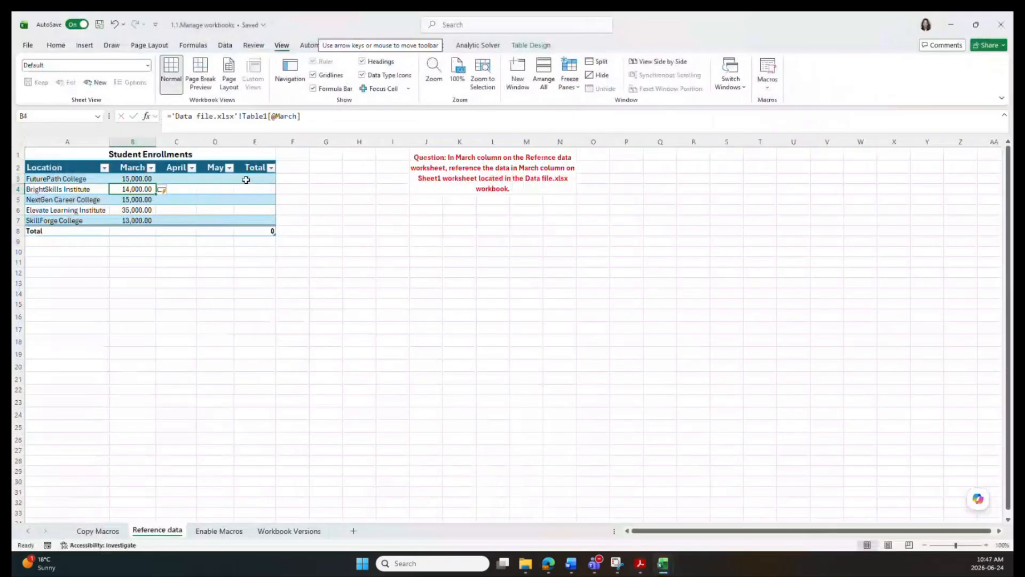
pyautogui.moveTo(141, 178); pyautogui.dragTo(140, 219)
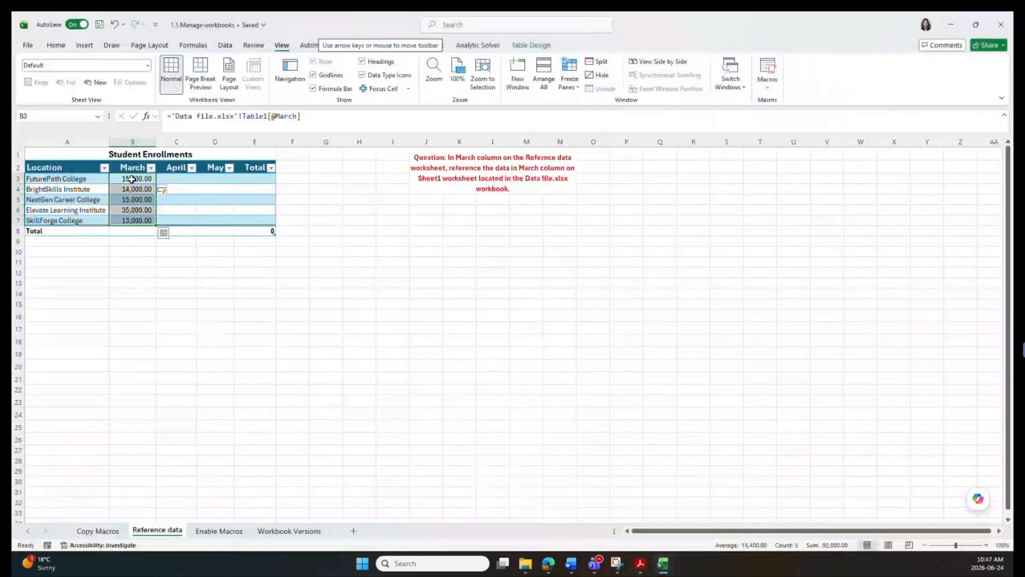
pyautogui.click(131, 179)
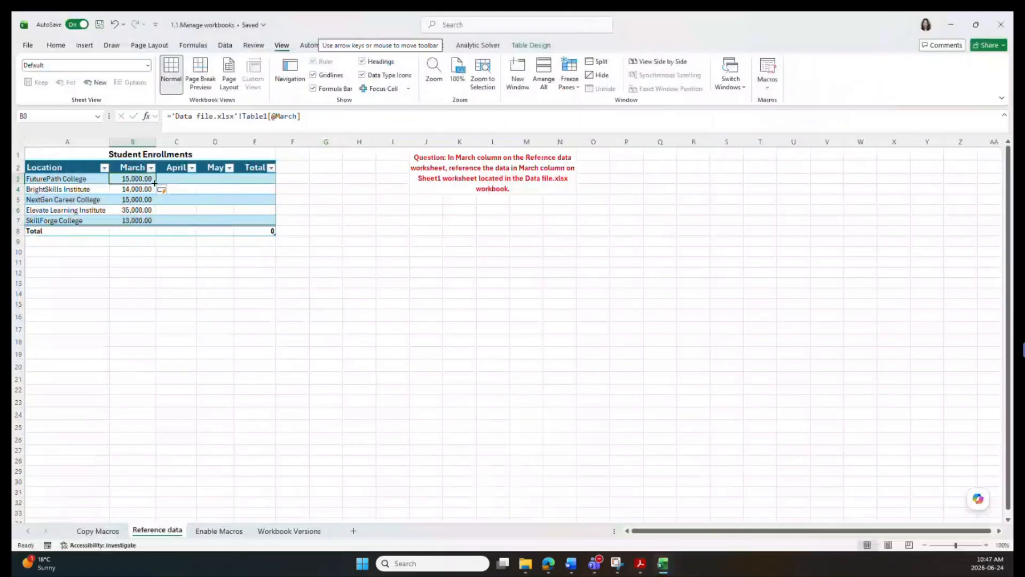
pyautogui.moveTo(157, 183)
pyautogui.mouseDown()
pyautogui.moveTo(150, 222)
pyautogui.moveTo(146, 184)
pyautogui.mouseUp()
# - Enter the sample absolute reference $A$2 as text in cell G4
pyautogui.click(328, 188)
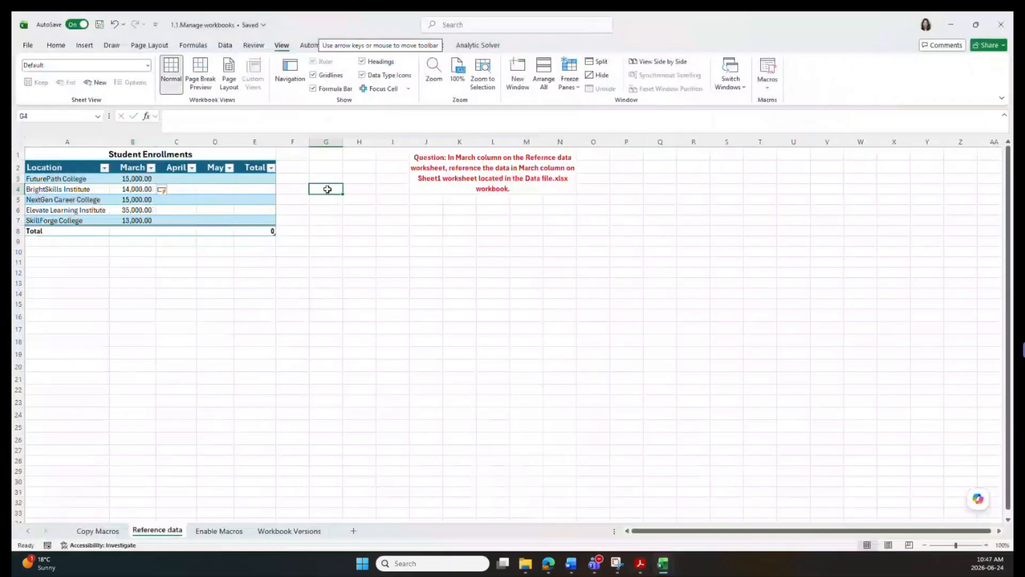
pyautogui.write('$')
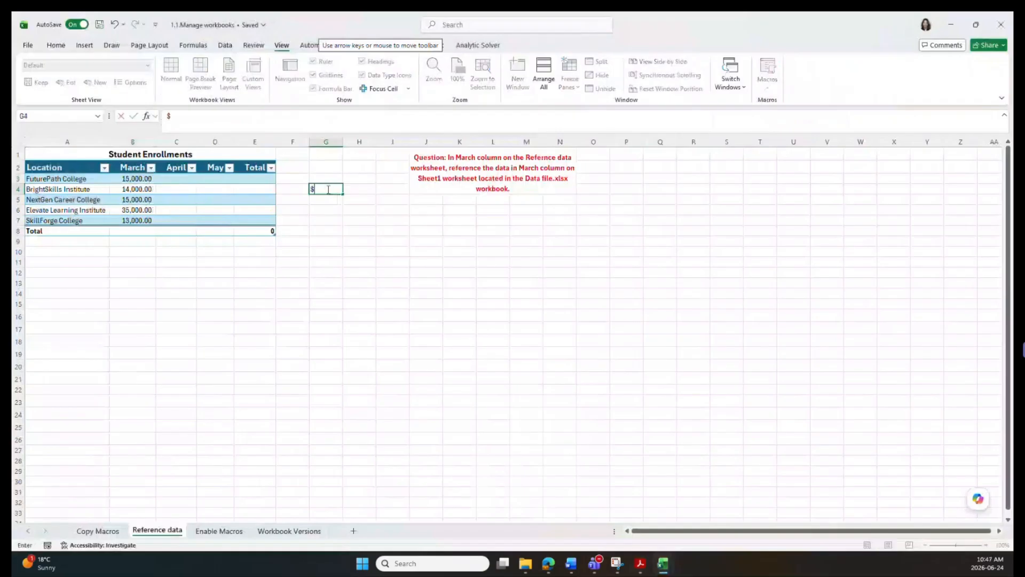
pyautogui.write('A$2')
pyautogui.press('Return')
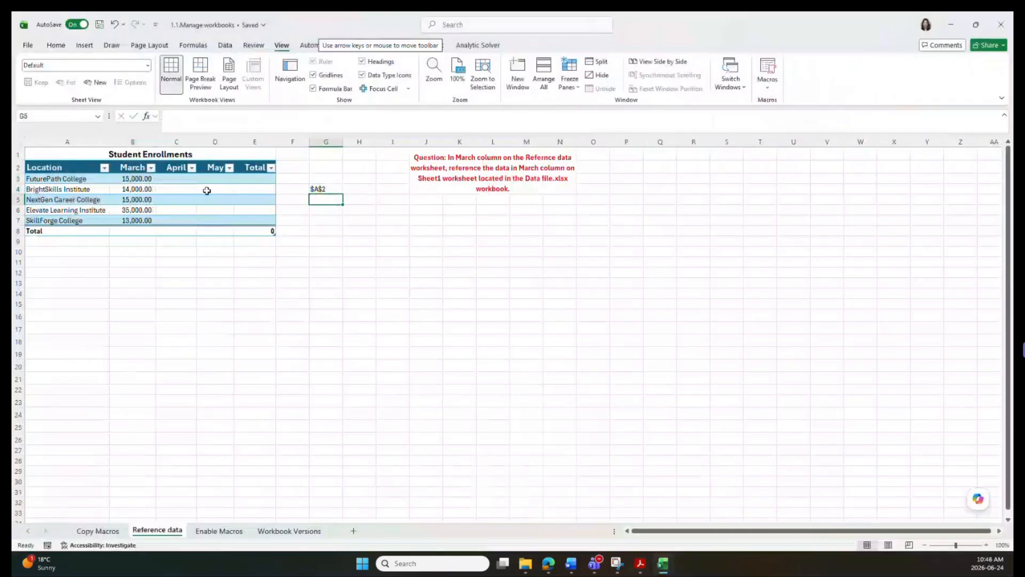
# - Clear the sample reference text from cell G4, discarding any pending edit to it
pyautogui.moveTo(144, 178); pyautogui.dragTo(143, 220)
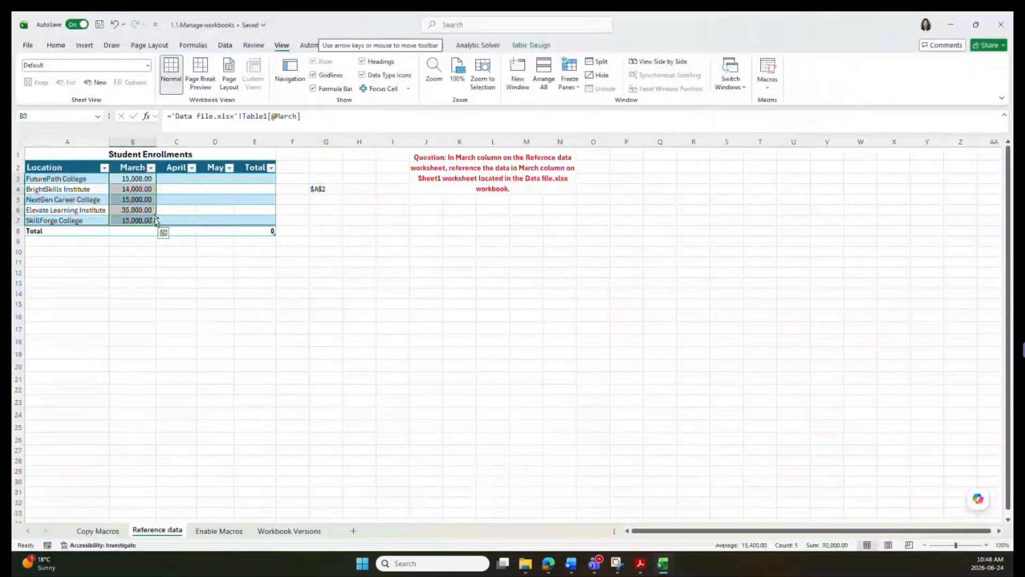
pyautogui.doubleClick(319, 189)
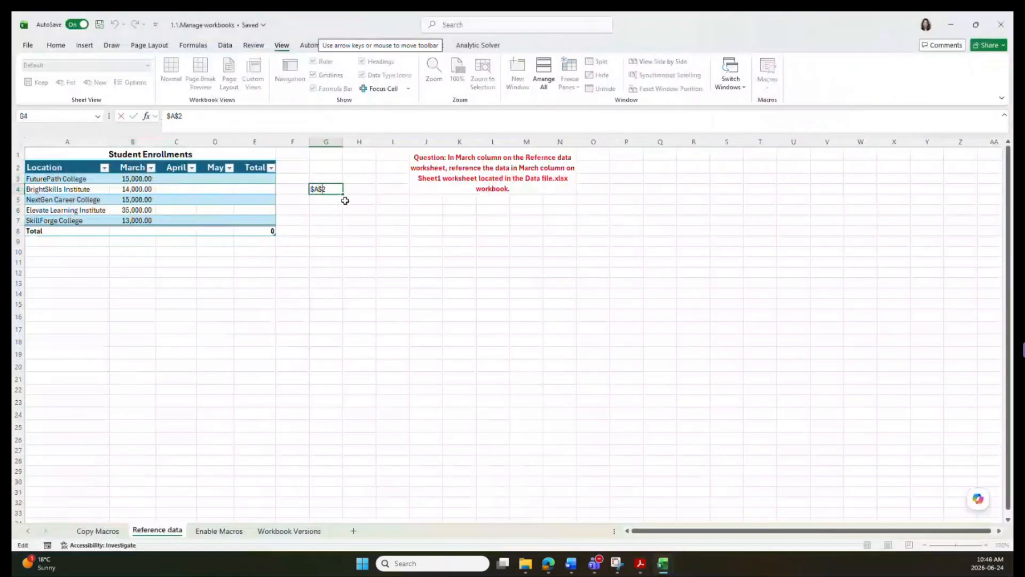
pyautogui.press('BackSpace')
pyautogui.press('F4')
pyautogui.press('Escape')
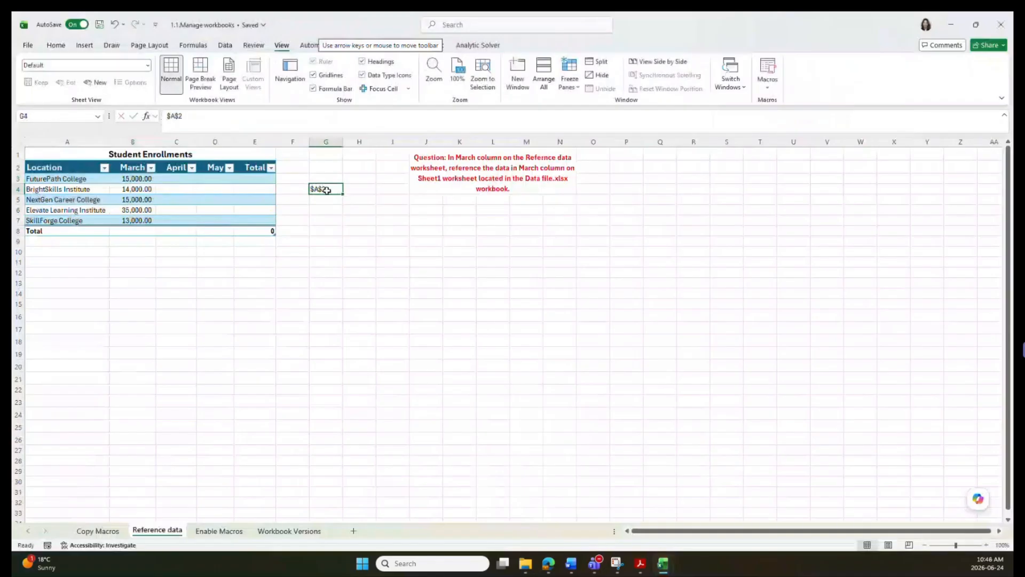
pyautogui.press('Delete')
pyautogui.click(340, 223)
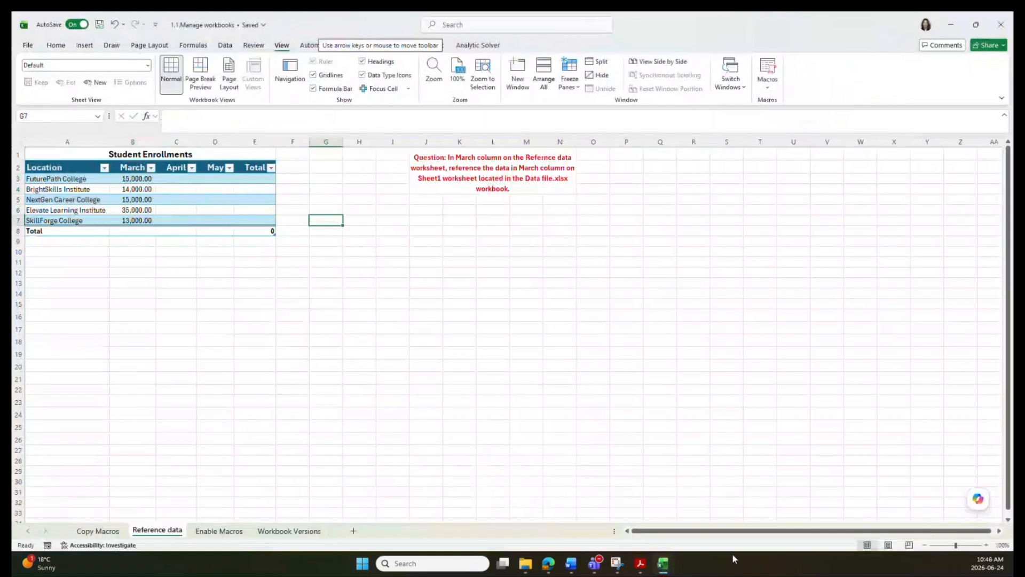
# - In the Data file workbook, copy the enrollment table A2:E7 and paste it as values at A10
pyautogui.moveTo(668, 559)
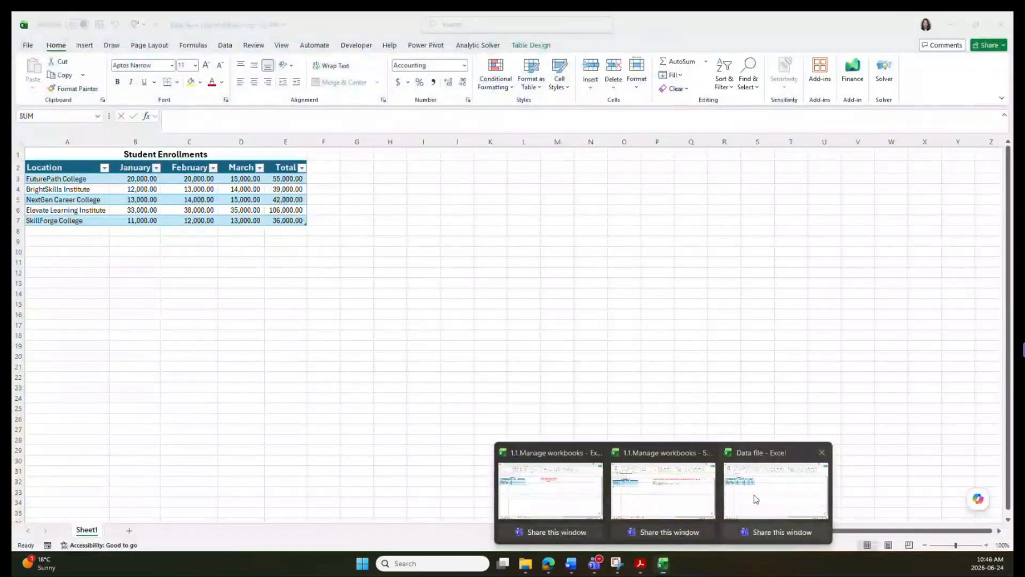
pyautogui.click(754, 494)
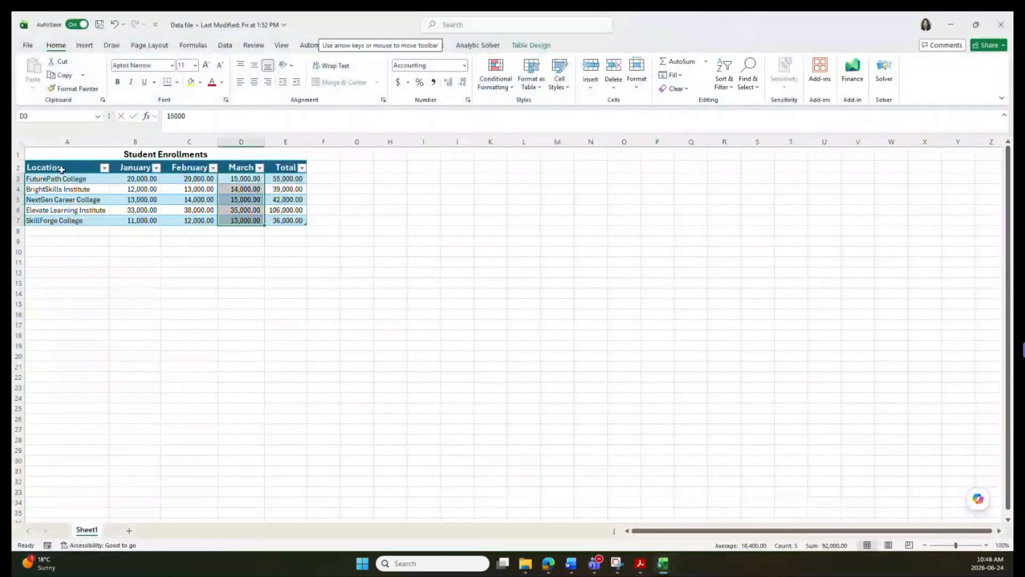
pyautogui.moveTo(58, 170); pyautogui.dragTo(291, 221)
pyautogui.hotkey('ctrl', 'c')
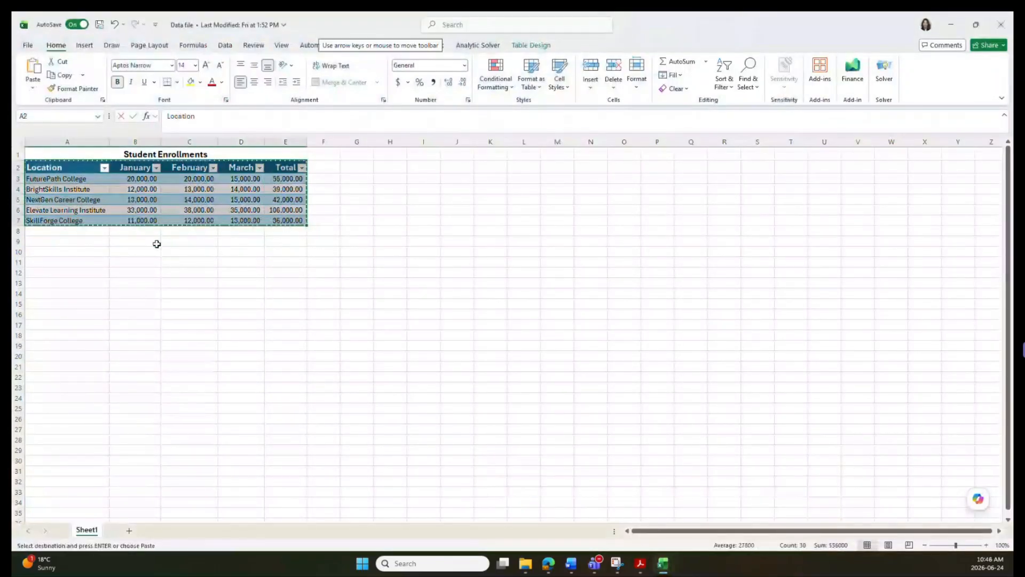
pyautogui.rightClick(67, 256)
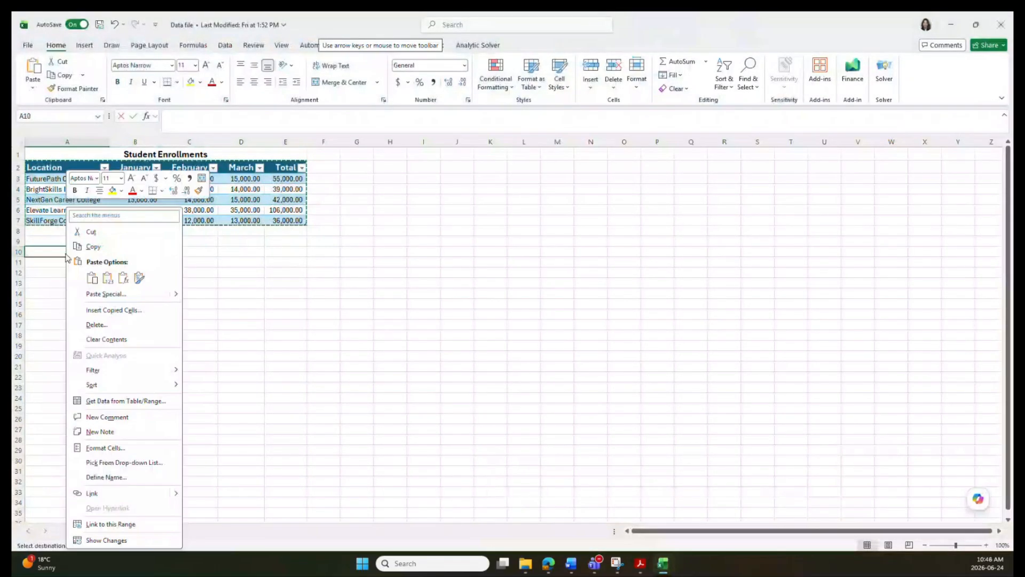
pyautogui.click(107, 278)
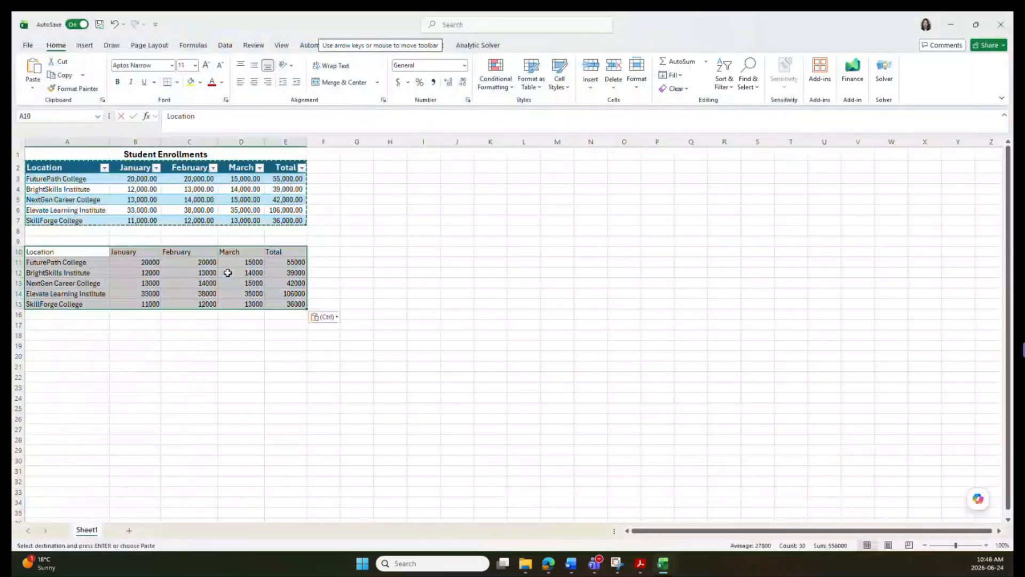
# - Return to the 1.1.Manage workbooks file, copy A2:E7 on Reference data, and paste it as values at A12
pyautogui.moveTo(663, 563)
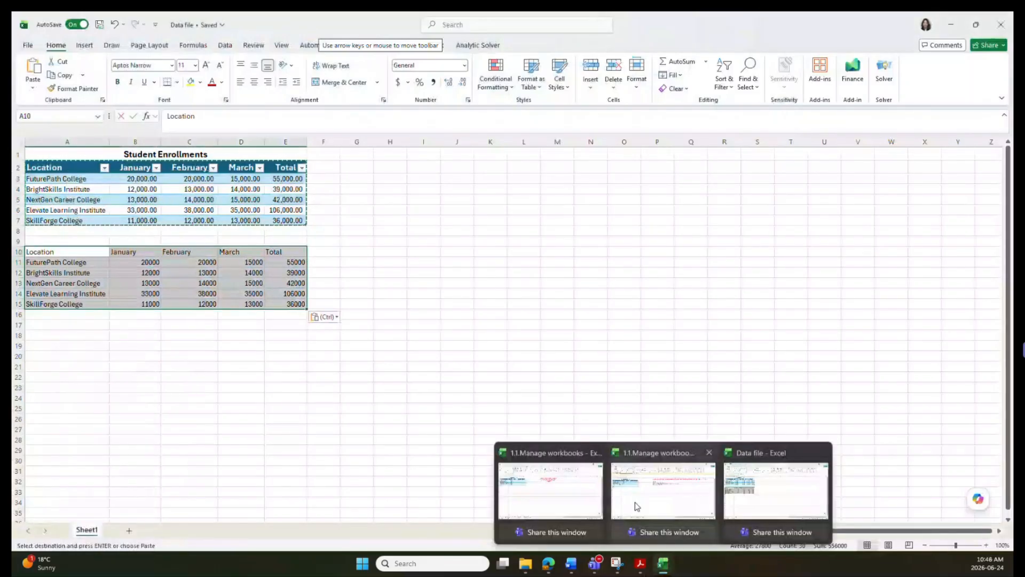
pyautogui.click(566, 494)
pyautogui.moveTo(43, 167); pyautogui.dragTo(257, 228)
pyautogui.hotkey('ctrl', 'c')
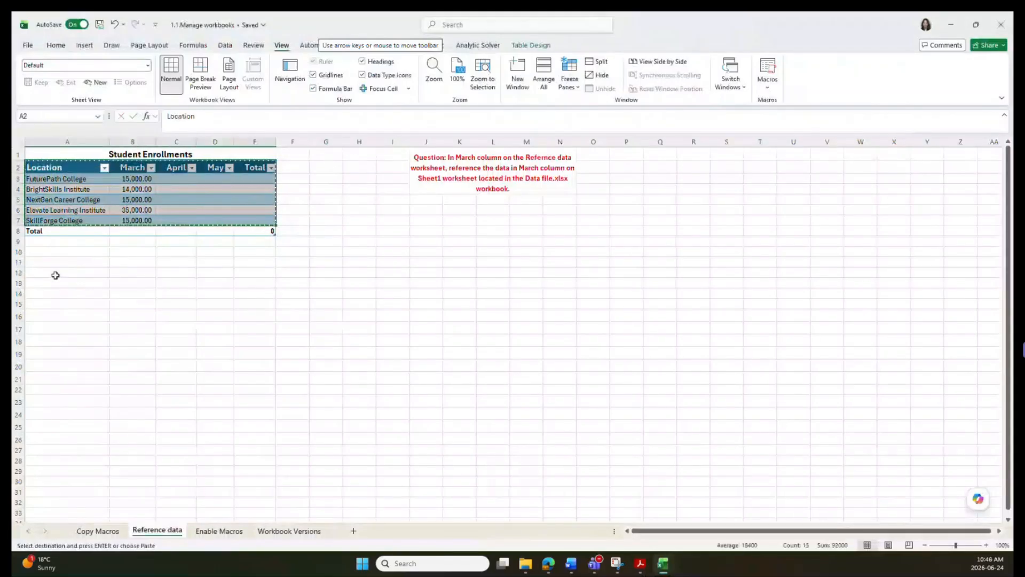
pyautogui.rightClick(54, 272)
pyautogui.click(105, 280)
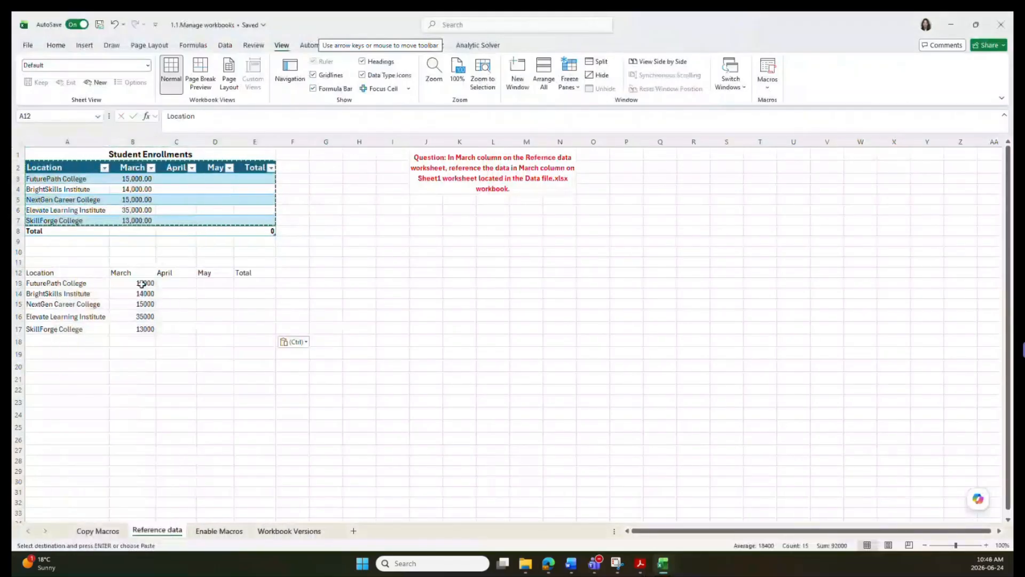
# - Clear the pasted March values from B13:B17
pyautogui.moveTo(142, 283); pyautogui.dragTo(151, 324)
pyautogui.press('Delete')
pyautogui.click(291, 326)
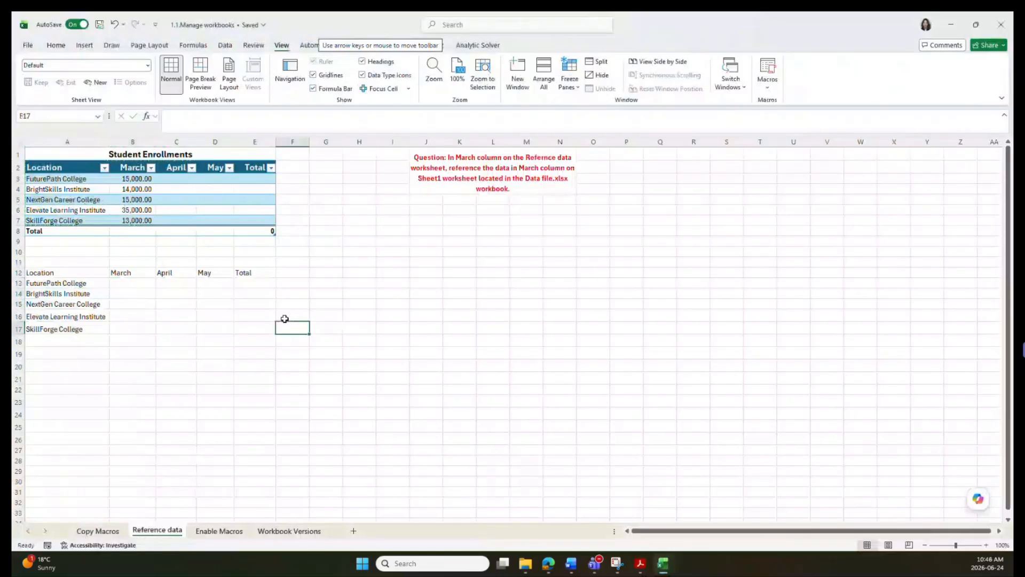
# - In B13, enter a reference to cell $D$11 on Sheet1 of the Data file workbook
pyautogui.click(140, 282)
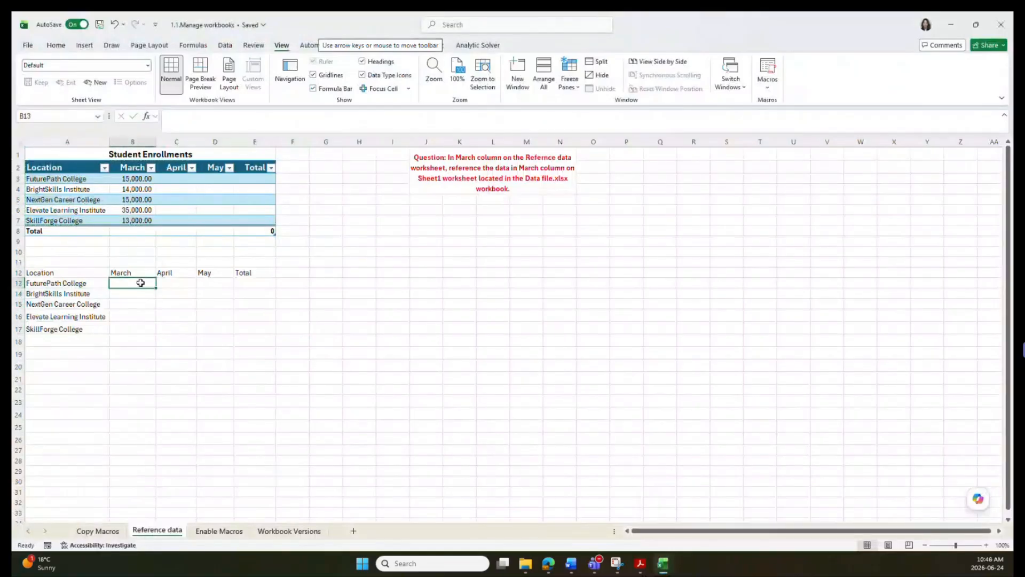
pyautogui.write('=')
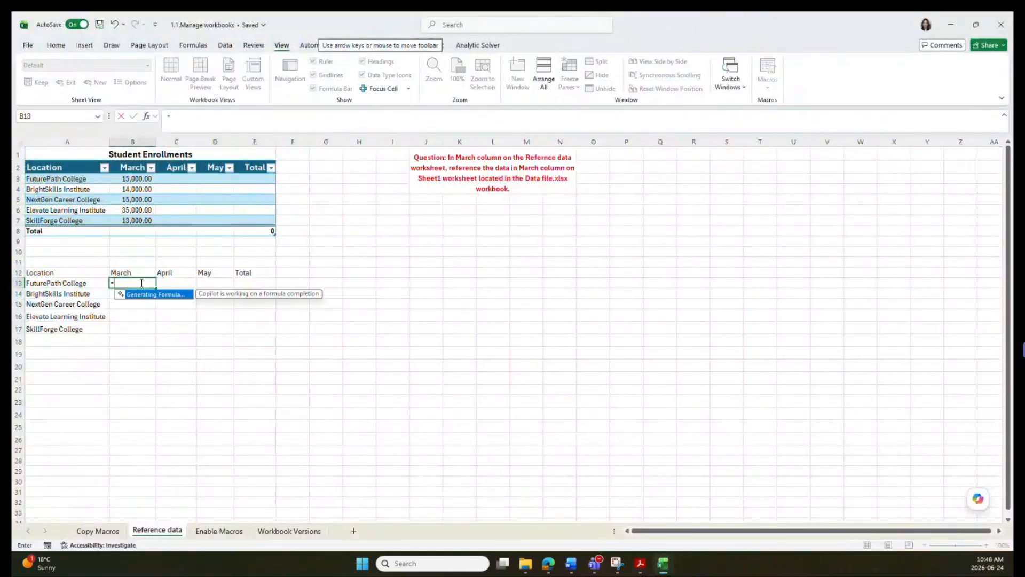
pyautogui.click(731, 83)
pyautogui.click(739, 101)
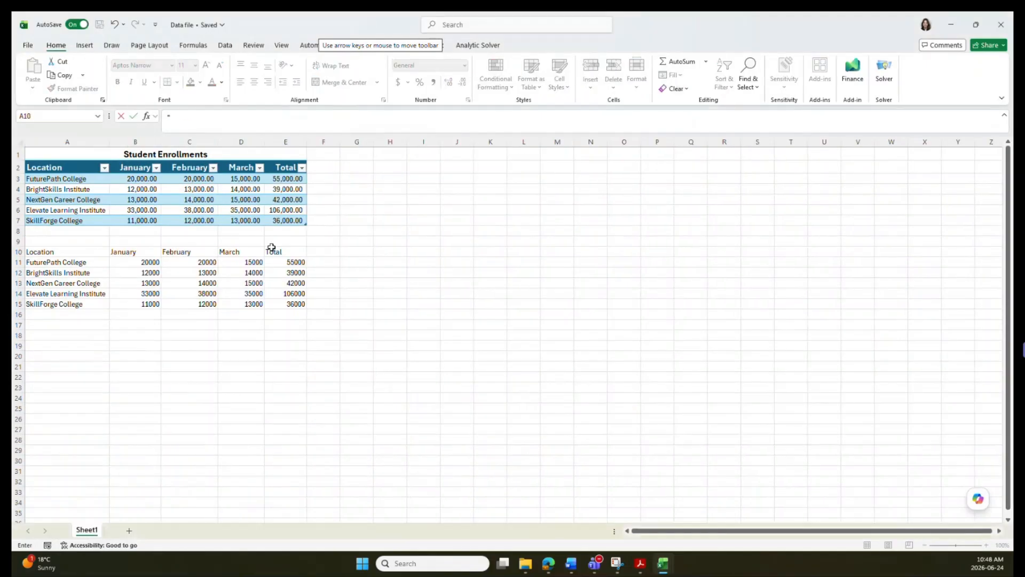
pyautogui.click(242, 262)
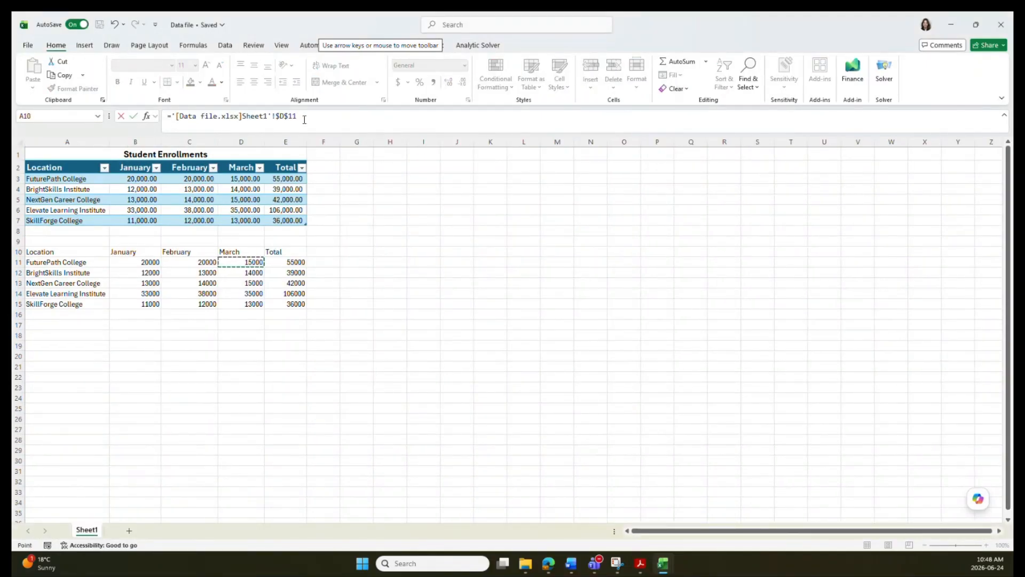
pyautogui.press('Return')
# - Fill the absolute $D$11 reference from B13 down to B17 and check the formulas in the copied cells
pyautogui.click(145, 283)
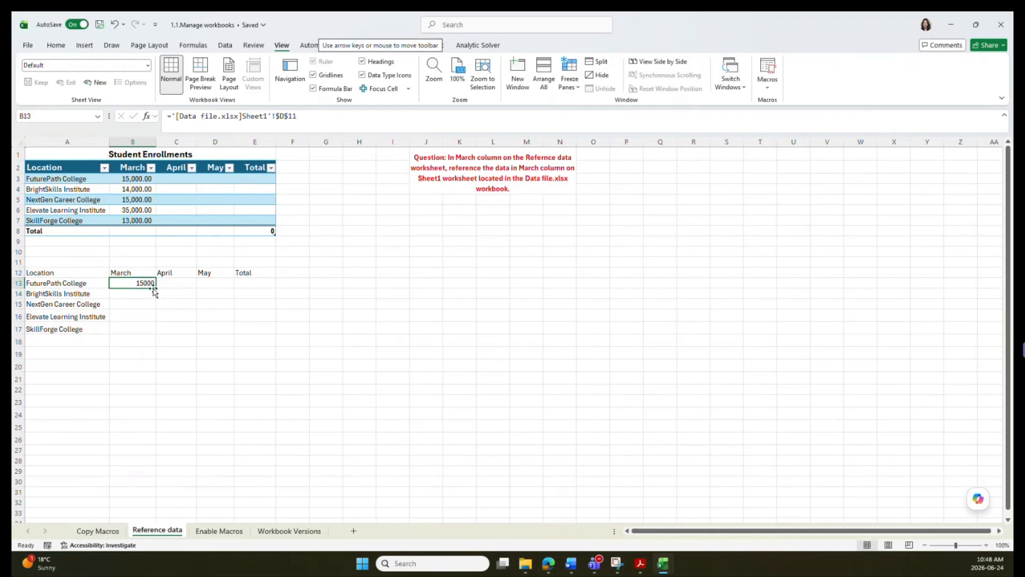
pyautogui.moveTo(155, 288); pyautogui.dragTo(153, 335)
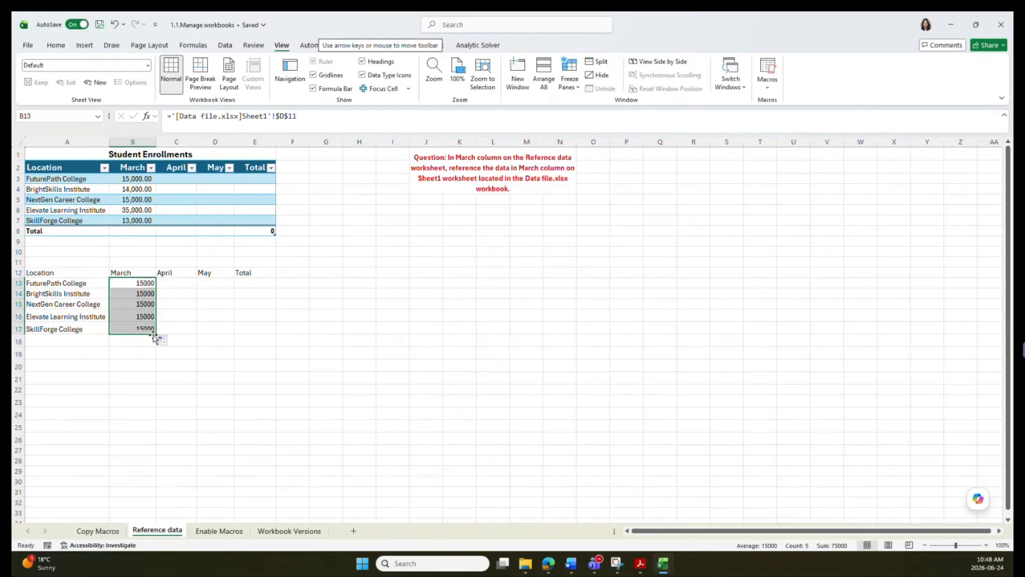
pyautogui.click(146, 292)
pyautogui.click(145, 304)
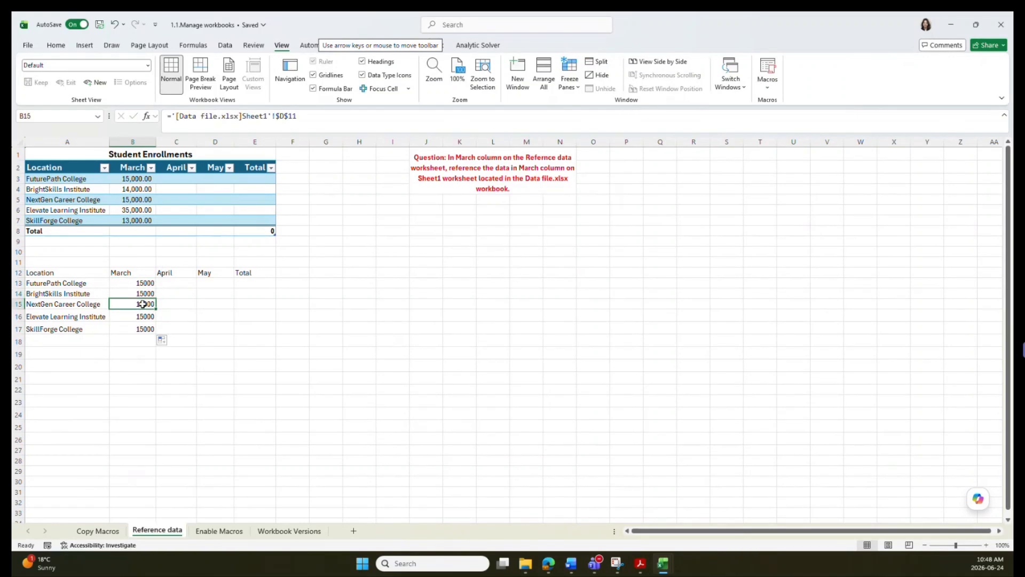
pyautogui.click(142, 316)
pyautogui.click(139, 328)
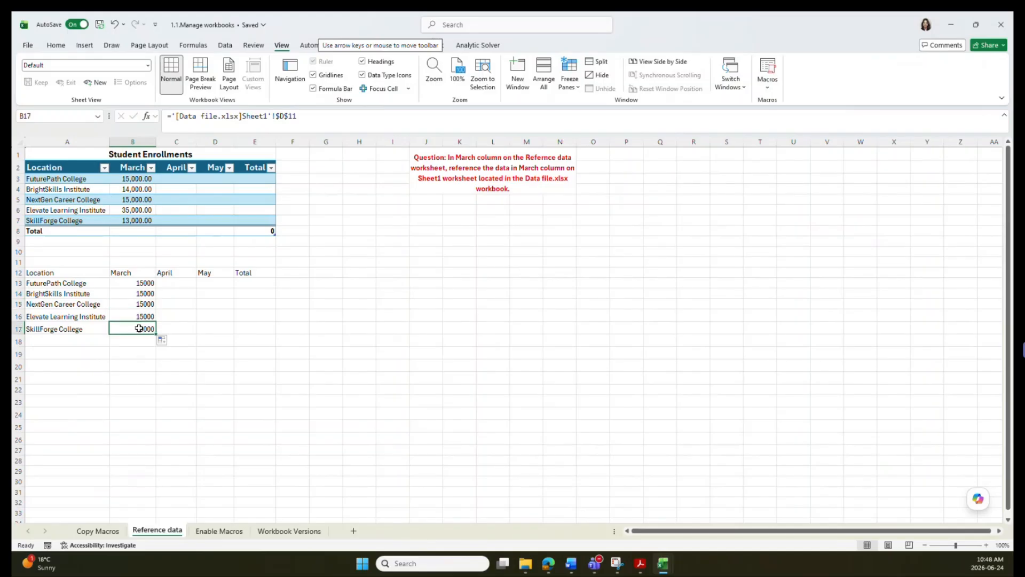
# - Change the B13 reference to $D11 so its row is relative, and fill it down through B17
pyautogui.click(145, 283)
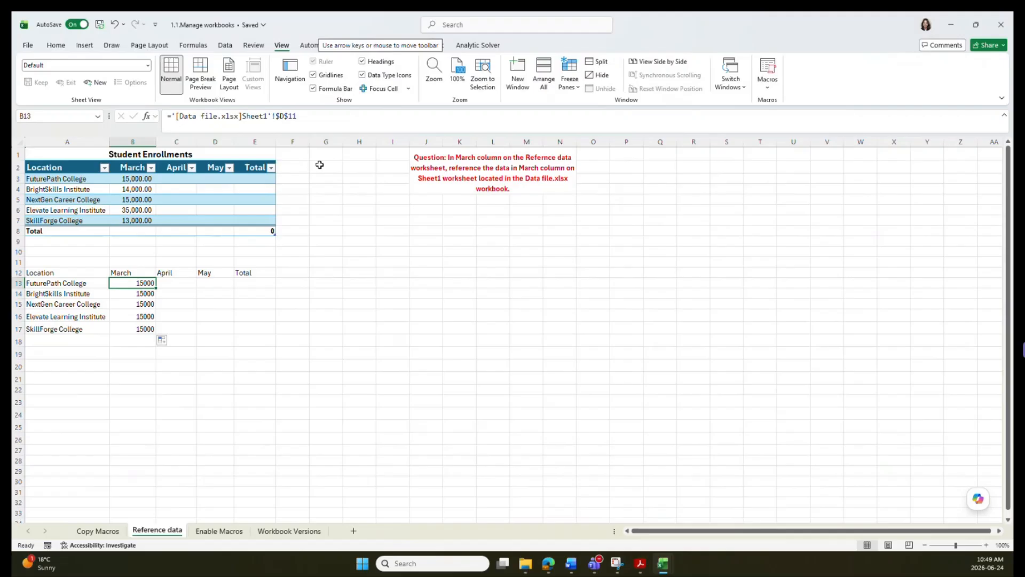
pyautogui.click(287, 117)
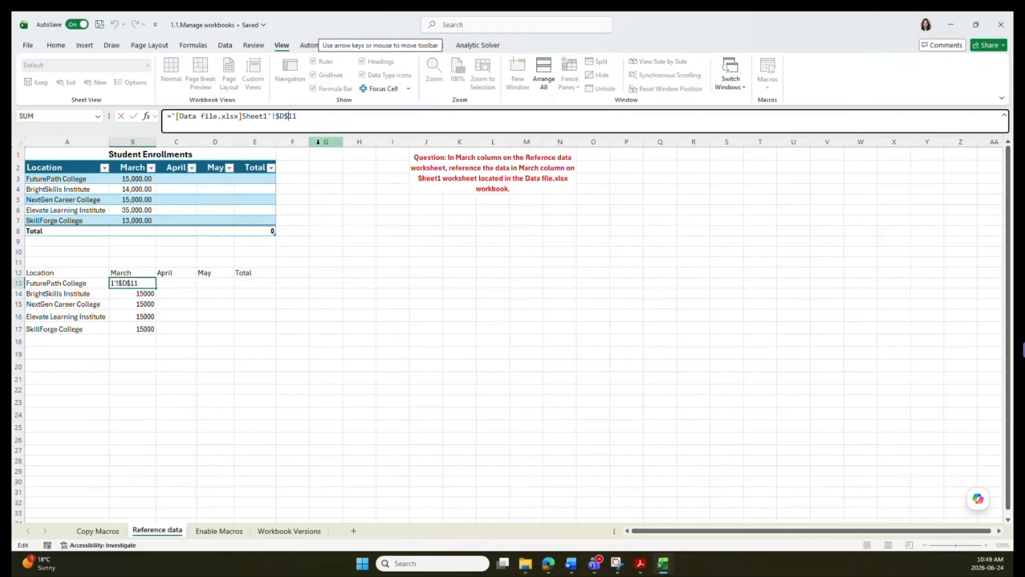
pyautogui.press('Return')
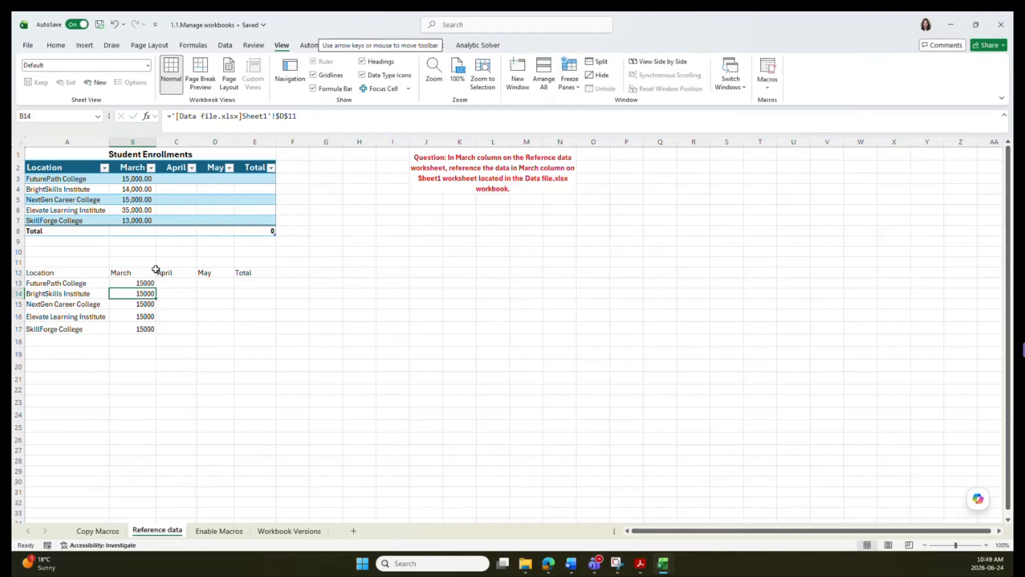
pyautogui.click(150, 283)
pyautogui.moveTo(155, 288)
pyautogui.mouseDown()
pyautogui.moveTo(149, 328)
pyautogui.moveTo(143, 288)
pyautogui.mouseUp()
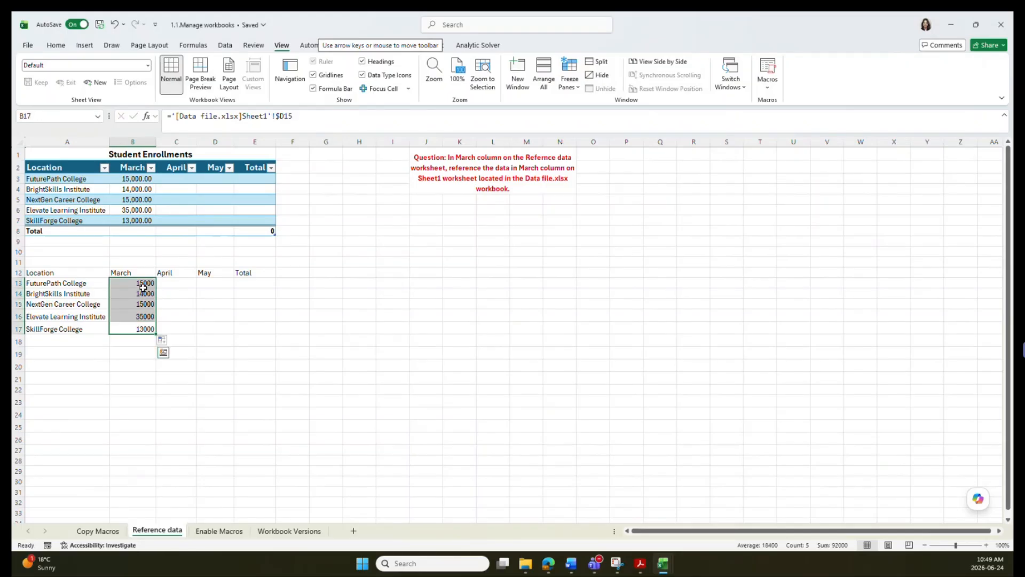
pyautogui.click(168, 188)
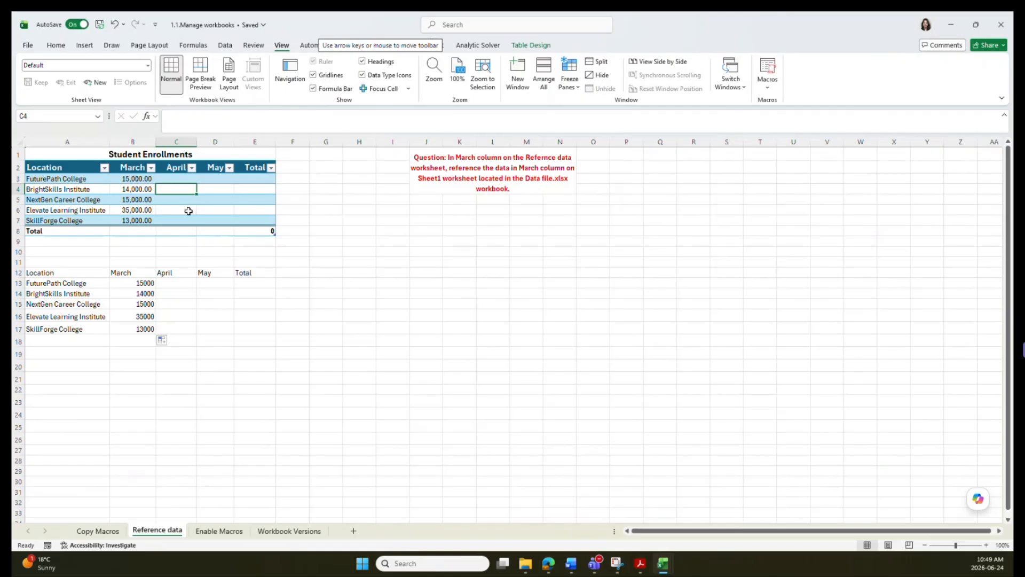
pyautogui.moveTo(140, 286); pyautogui.dragTo(135, 324)
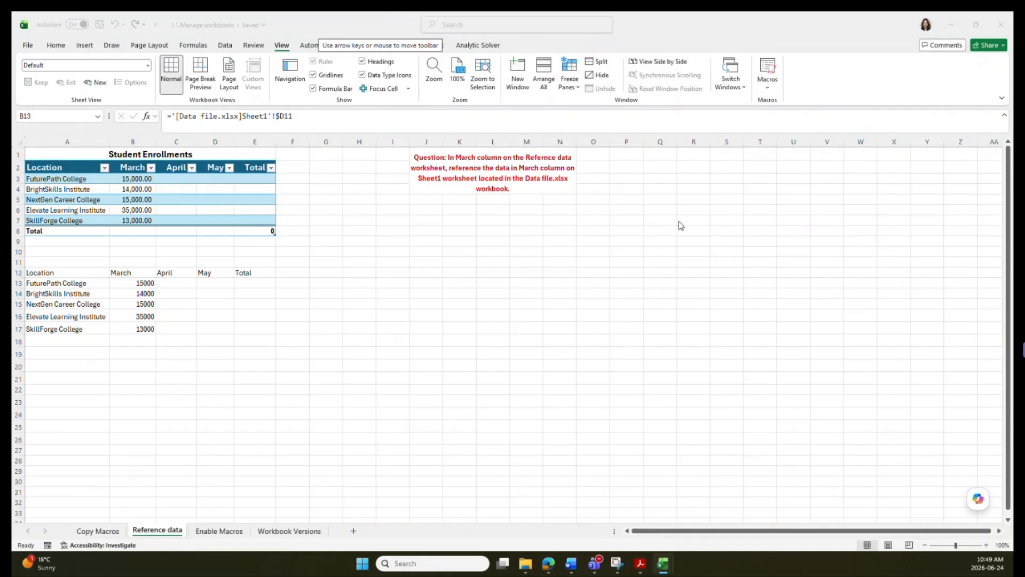
pyautogui.click(422, 291)
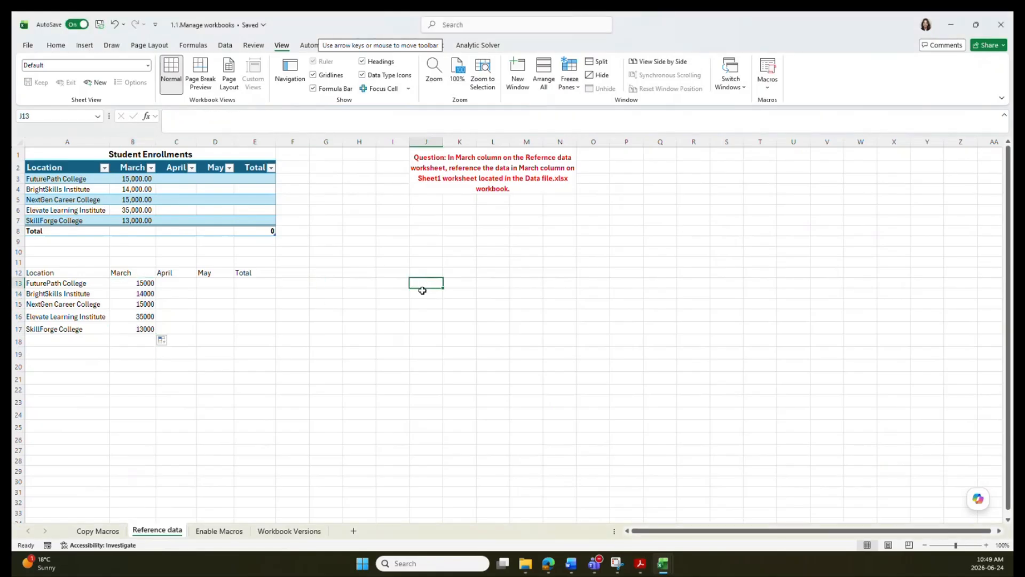
# - Open the Enable Macros worksheet and locate the "Enable macros in a workbook" objective in the exam PDF in Acrobat, returning to Excel
pyautogui.click(238, 532)
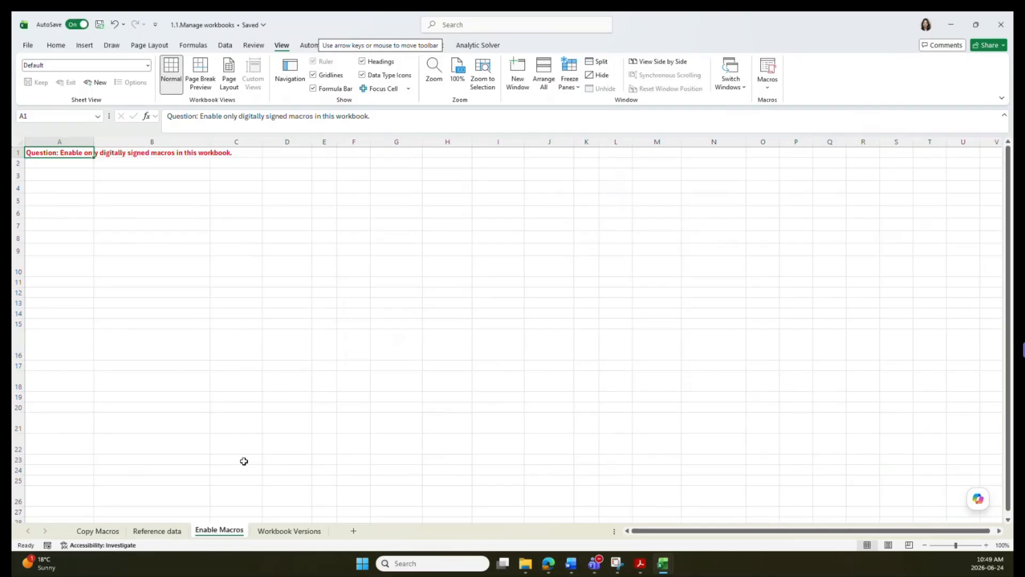
pyautogui.click(640, 563)
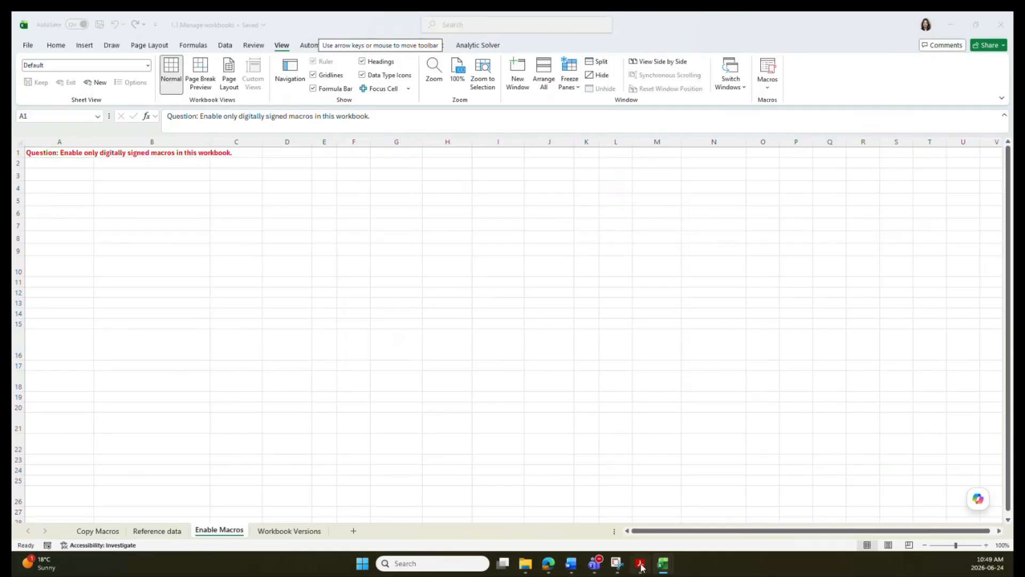
pyautogui.click(649, 278)
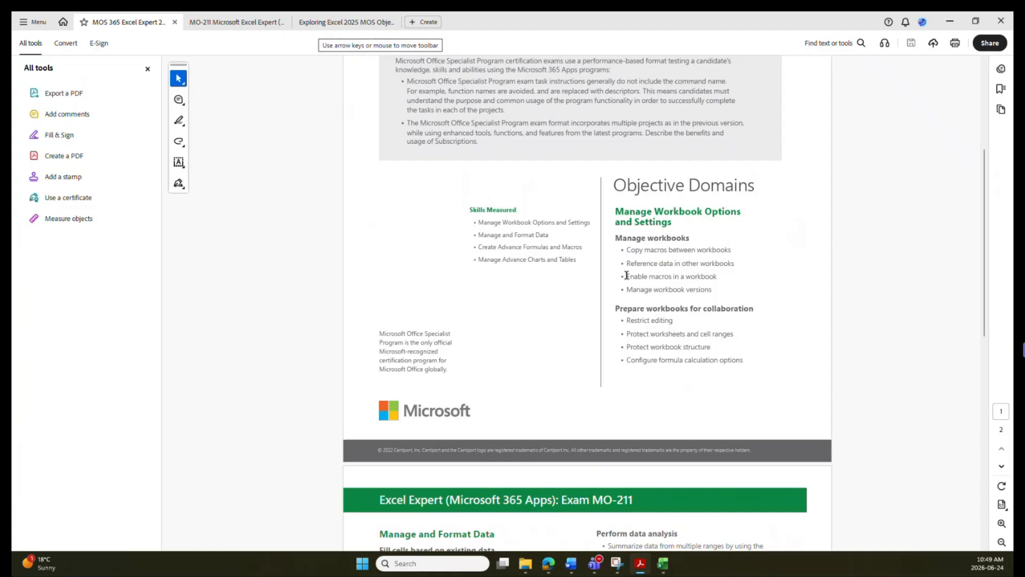
pyautogui.moveTo(636, 276); pyautogui.dragTo(717, 278)
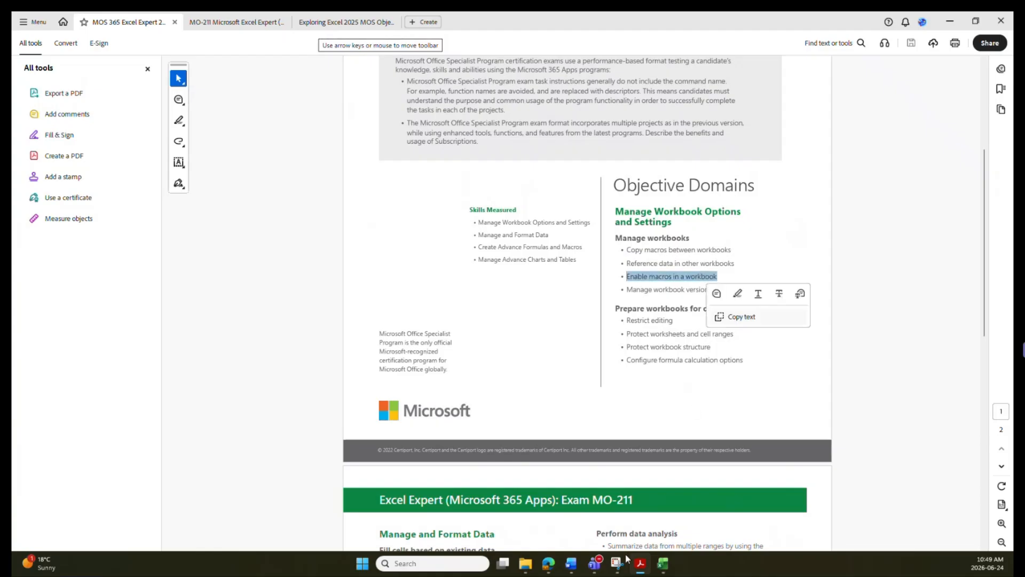
pyautogui.click(641, 567)
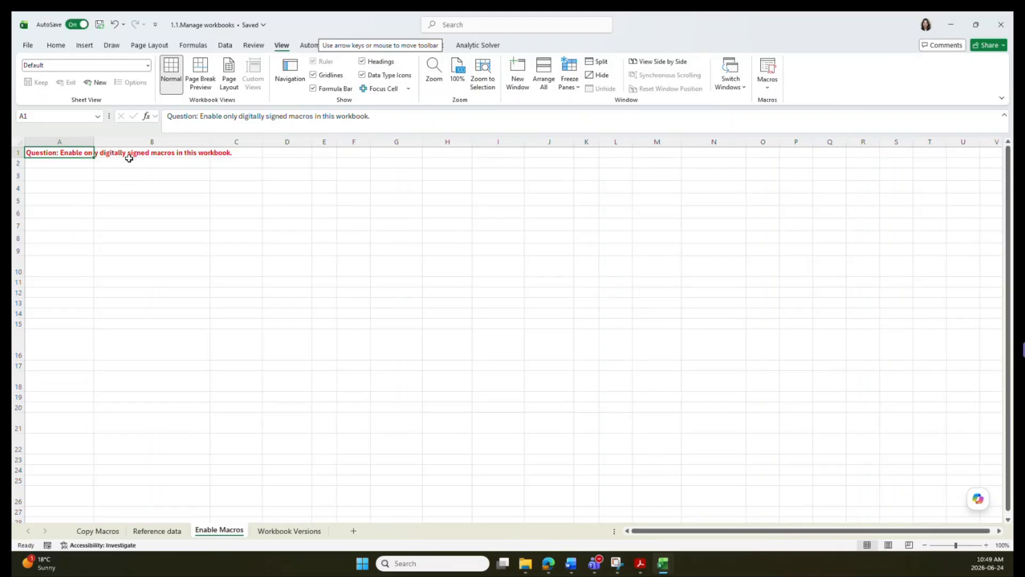
# - Set the Trust Center macro setting to Disable VBA macros except digitally signed macros and apply the options
pyautogui.click(28, 47)
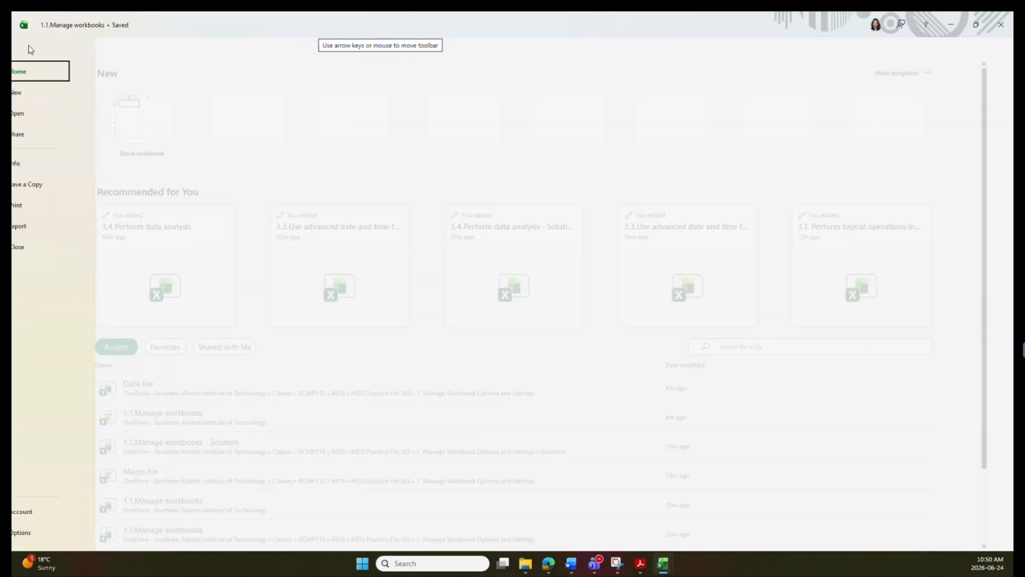
pyautogui.click(41, 533)
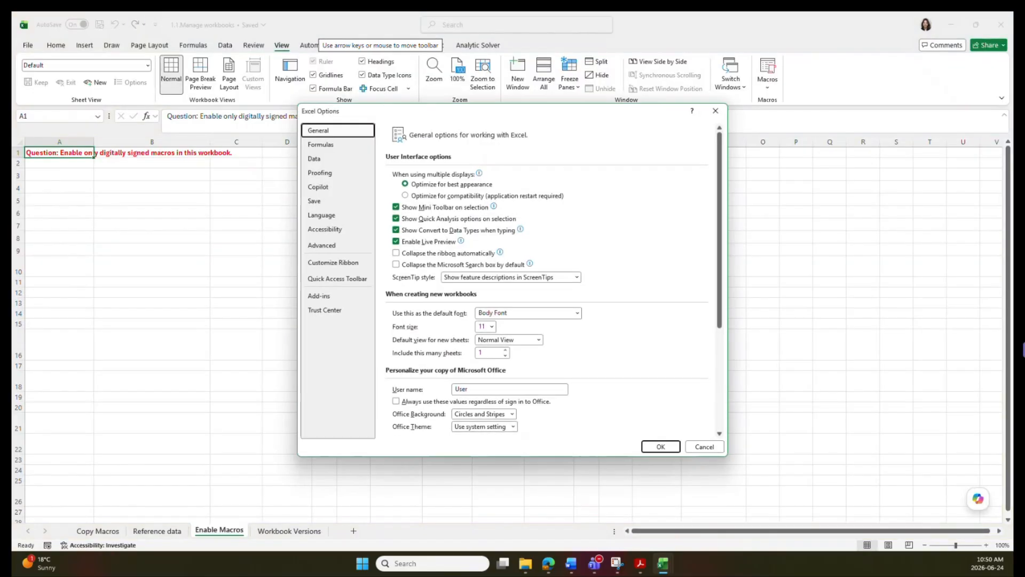
pyautogui.click(340, 311)
pyautogui.click(669, 232)
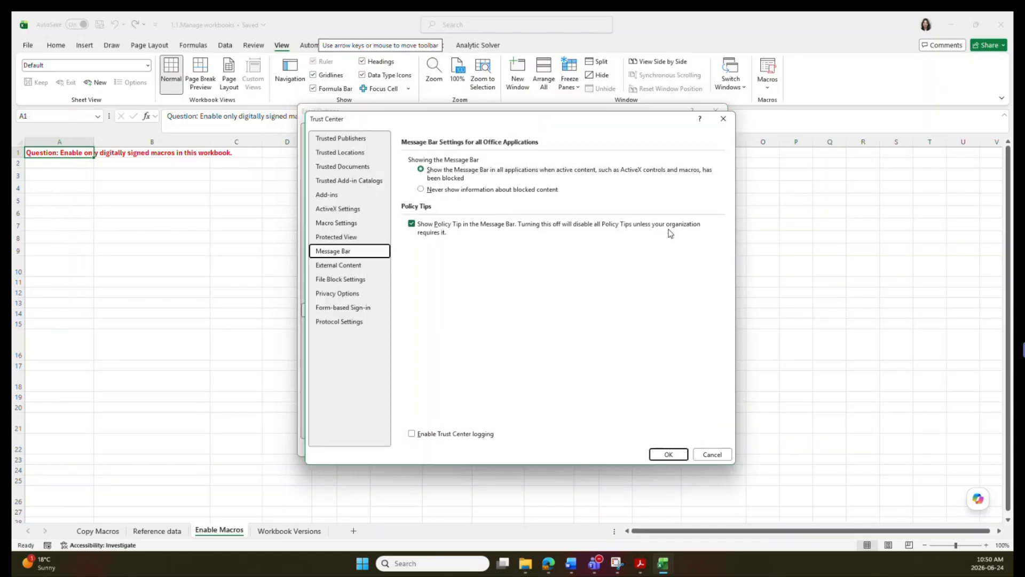
pyautogui.click(331, 224)
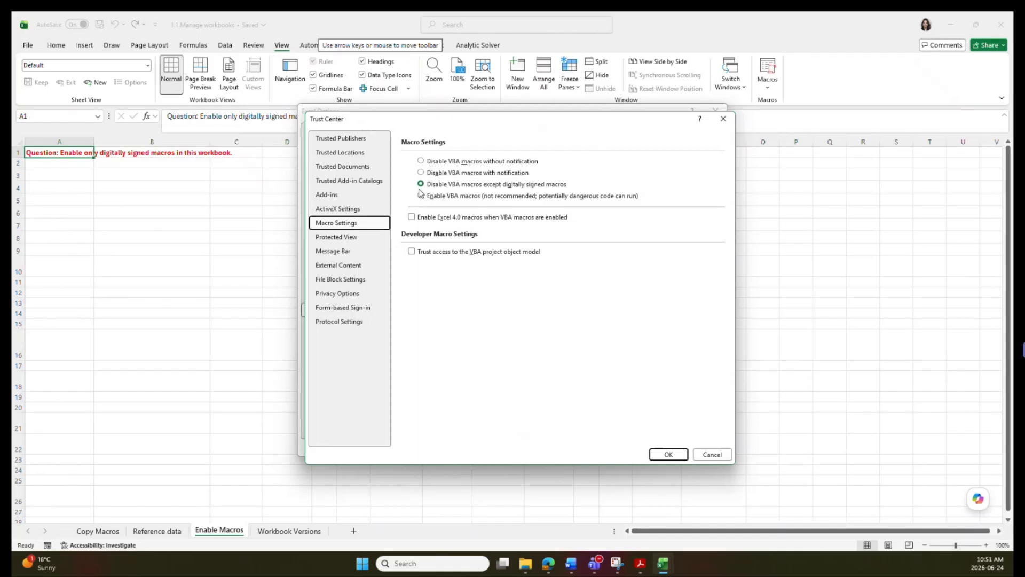
pyautogui.click(662, 454)
pyautogui.click(658, 449)
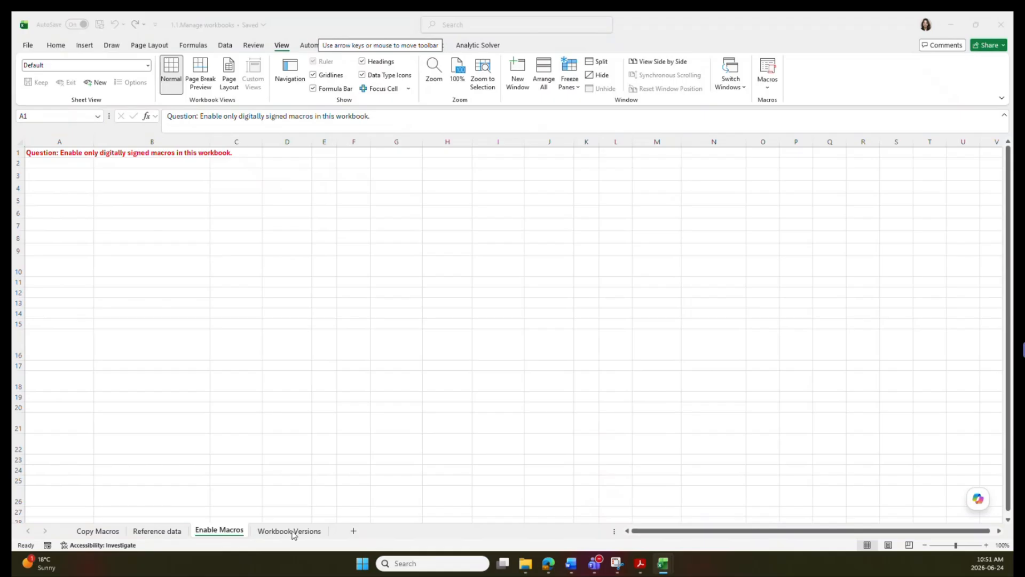
# - Go to the Workbook Versions worksheet and examine the Manage Workbook options in the file information
pyautogui.click(293, 532)
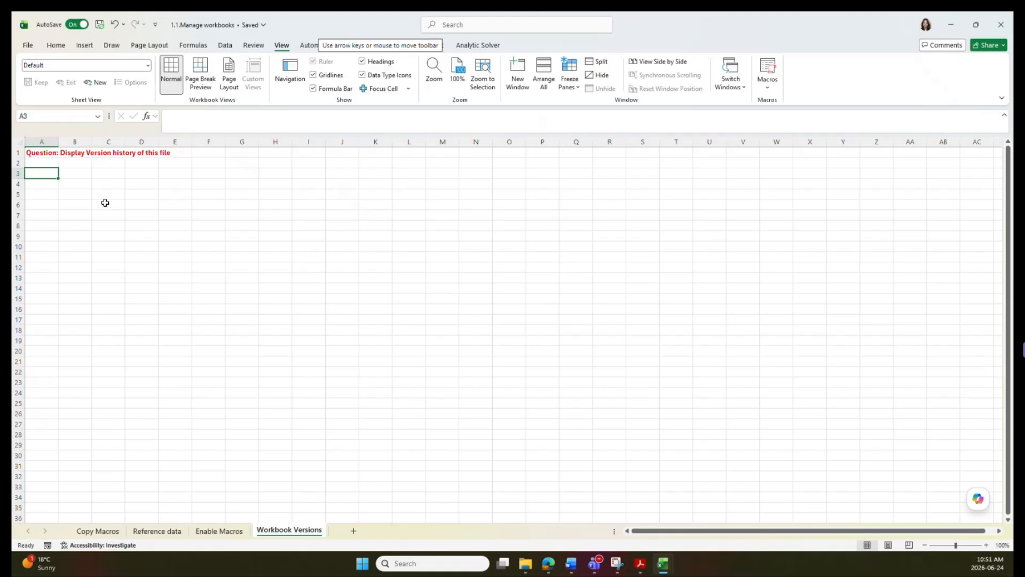
pyautogui.click(28, 47)
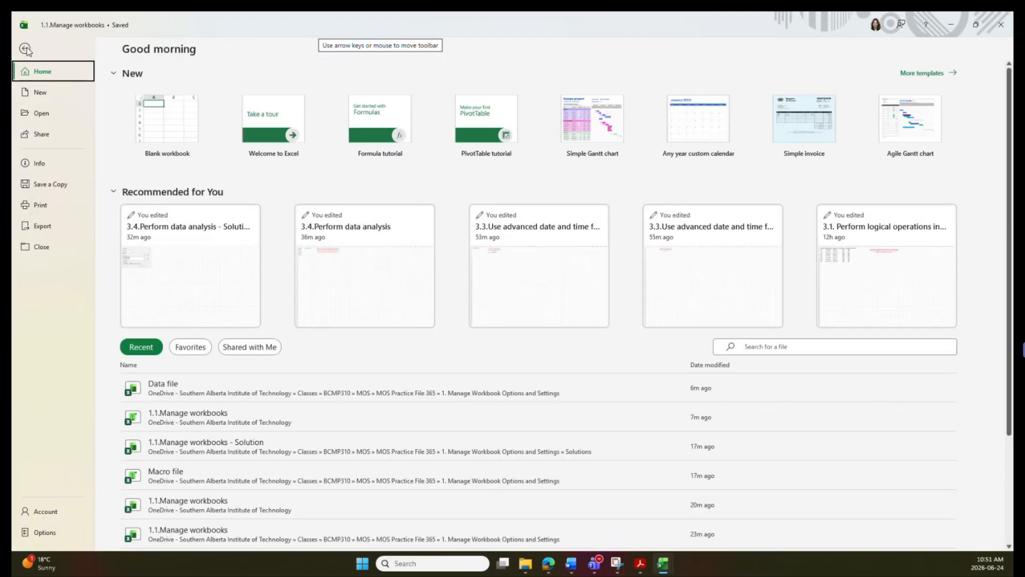
pyautogui.click(48, 167)
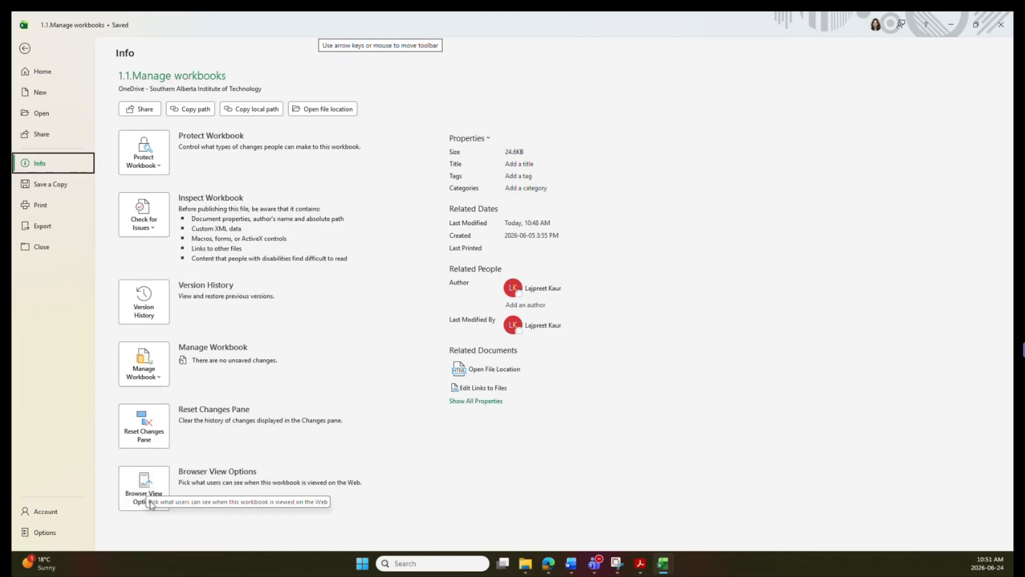
pyautogui.click(160, 379)
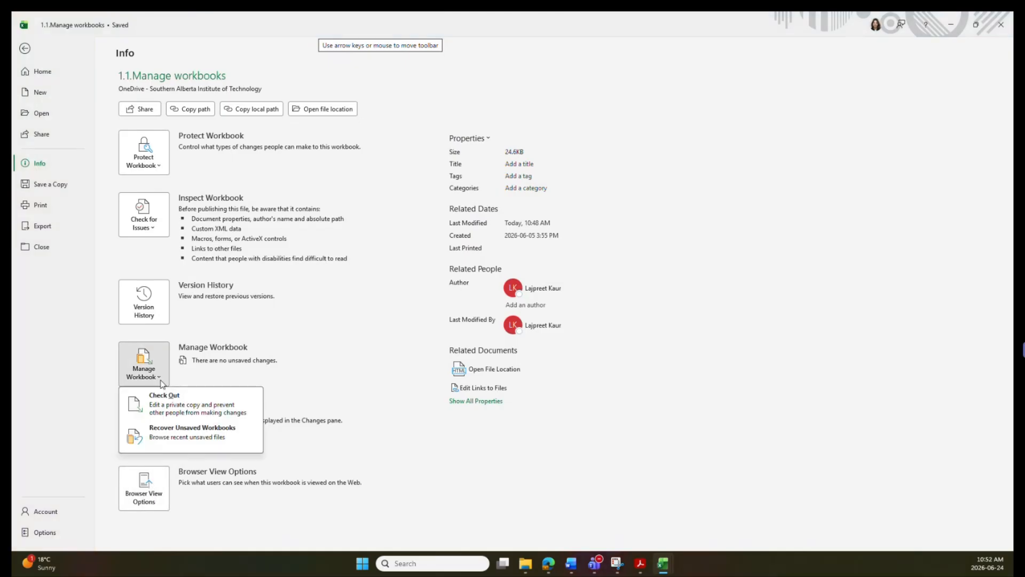
pyautogui.click(160, 380)
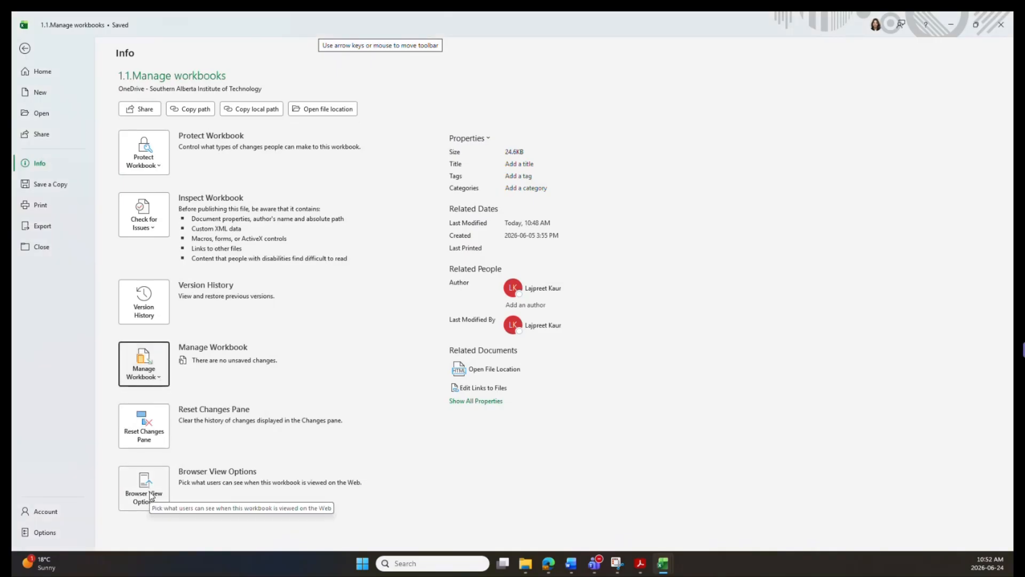
pyautogui.click(156, 380)
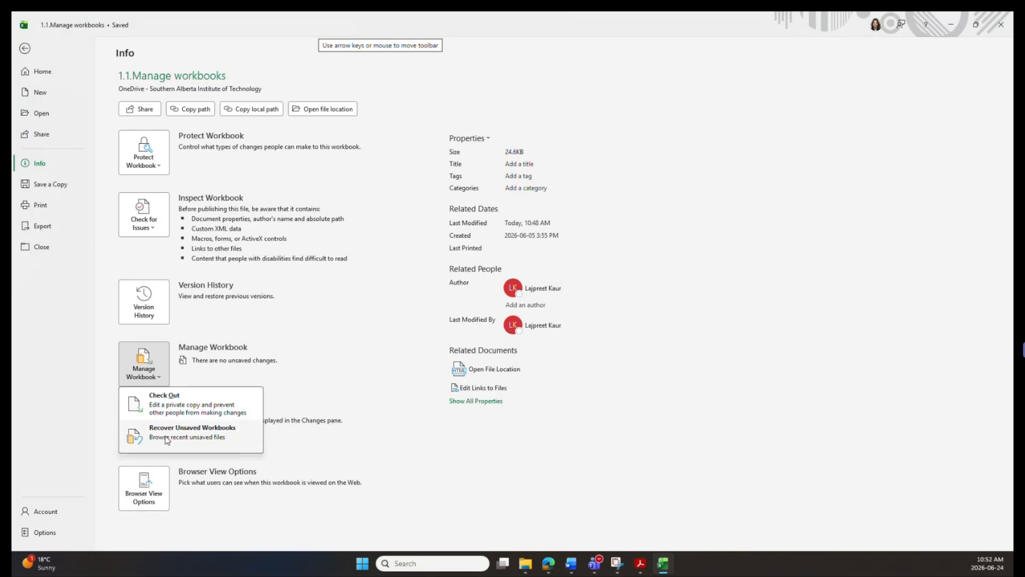
pyautogui.click(141, 369)
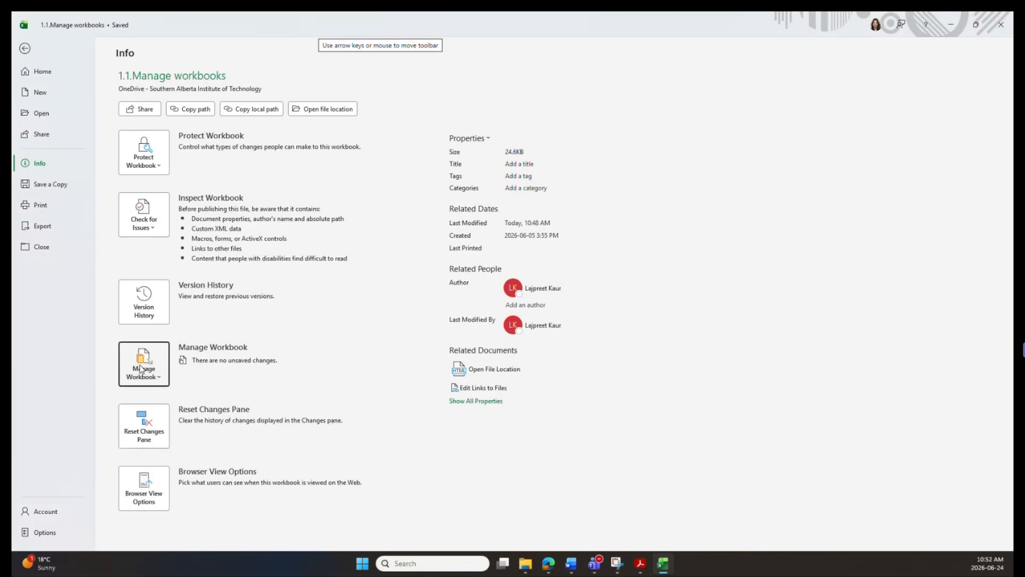
# - Display the workbook's version history and step through the edits recorded in the current 10:49 AM version
pyautogui.click(153, 315)
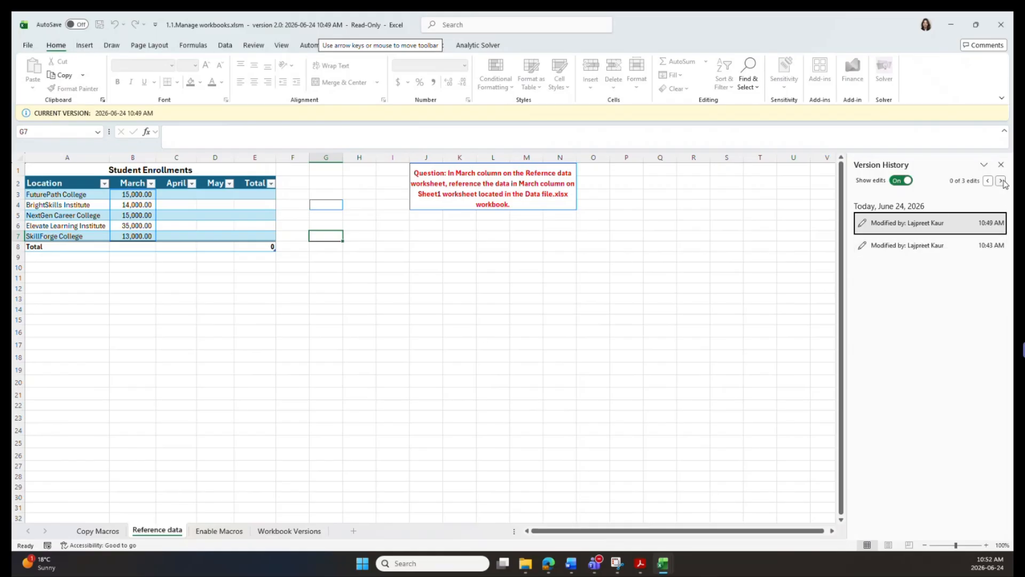
pyautogui.click(1001, 180)
pyautogui.click(1001, 180)
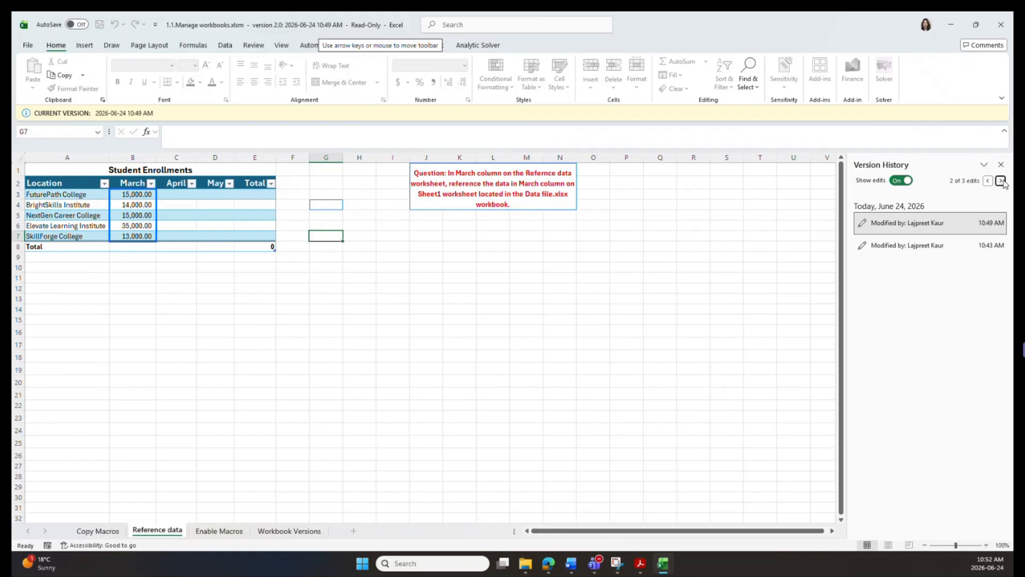
pyautogui.click(1000, 180)
pyautogui.click(1000, 180)
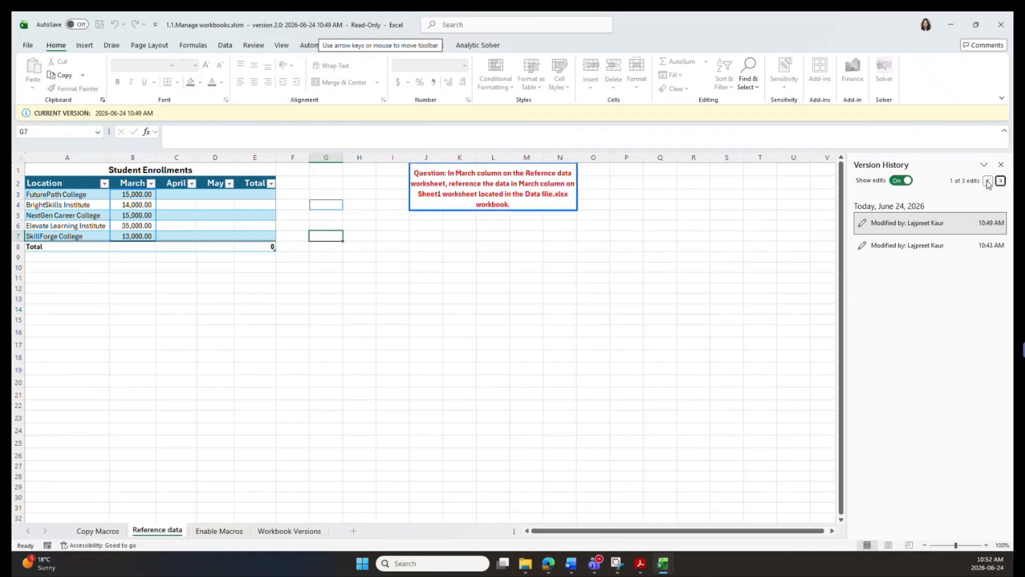
pyautogui.click(988, 181)
# - View the 10:43 AM version, return to the 10:49 AM version's first edit, and close the version history
pyautogui.click(925, 245)
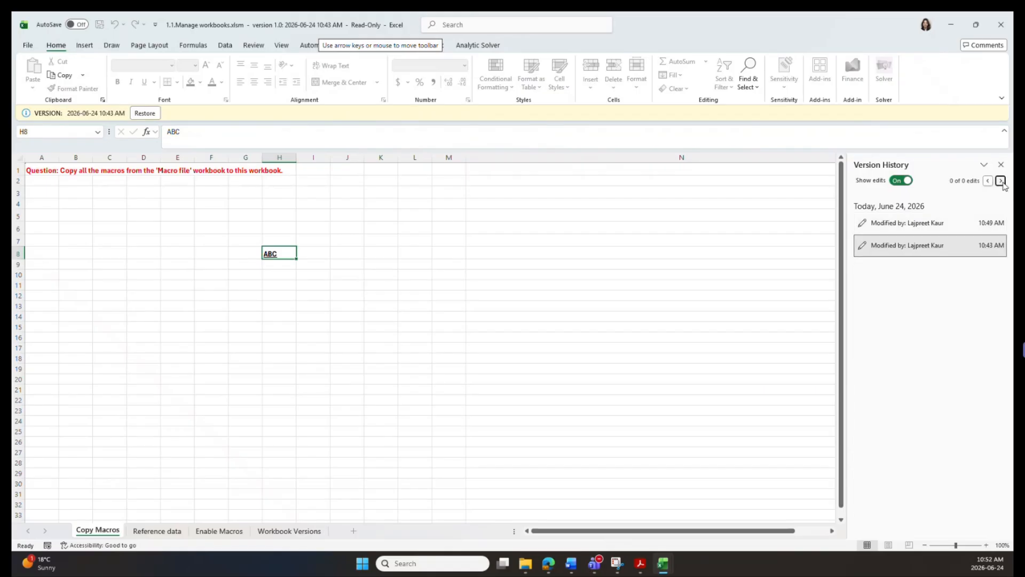
pyautogui.click(926, 224)
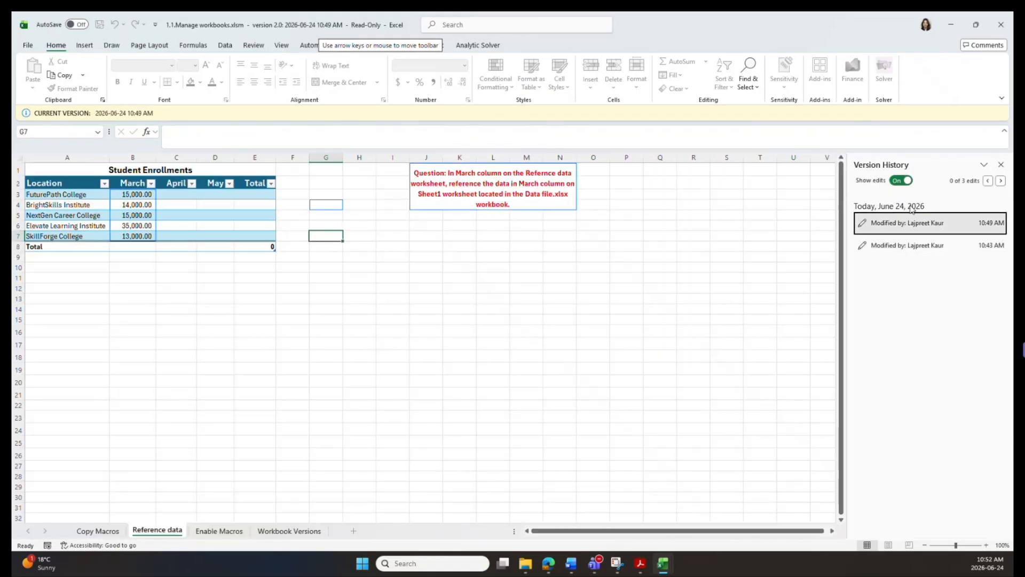
pyautogui.click(1000, 181)
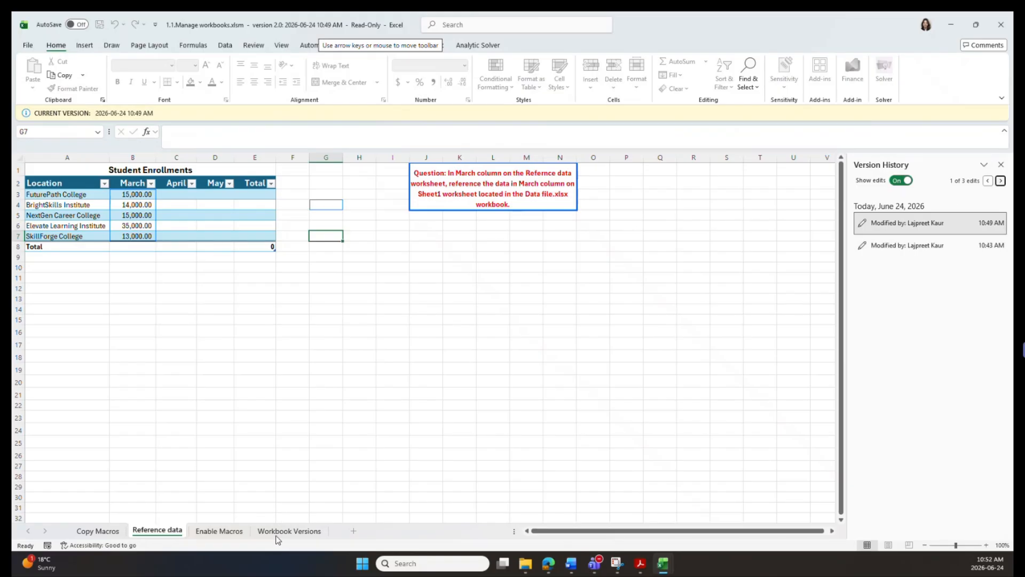
pyautogui.click(1001, 165)
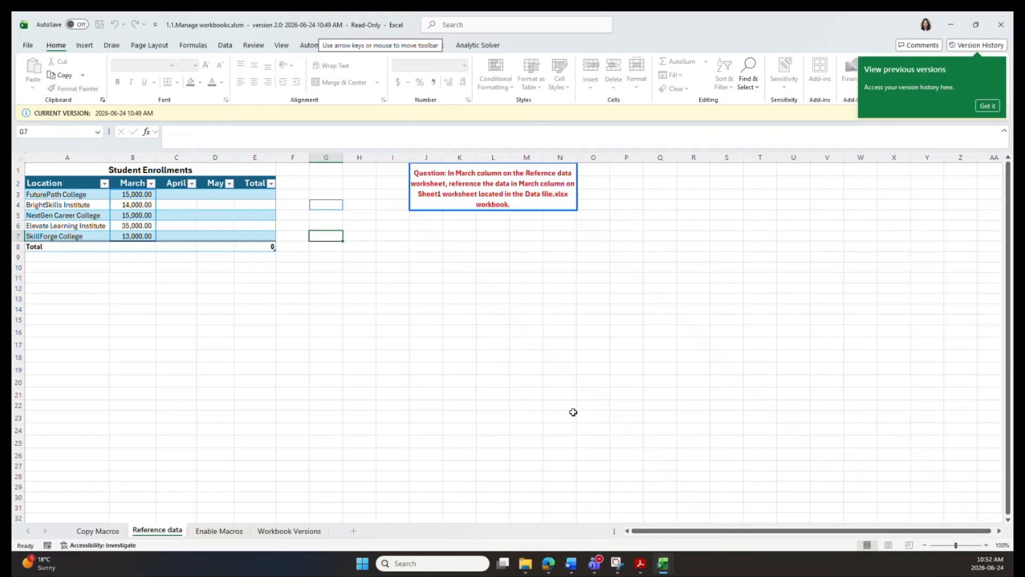
# - Switch to the exam PDF in Acrobat, select the Manage workbooks objectives, and review the surrounding objective domains
pyautogui.click(640, 565)
pyautogui.moveTo(615, 238); pyautogui.dragTo(715, 289)
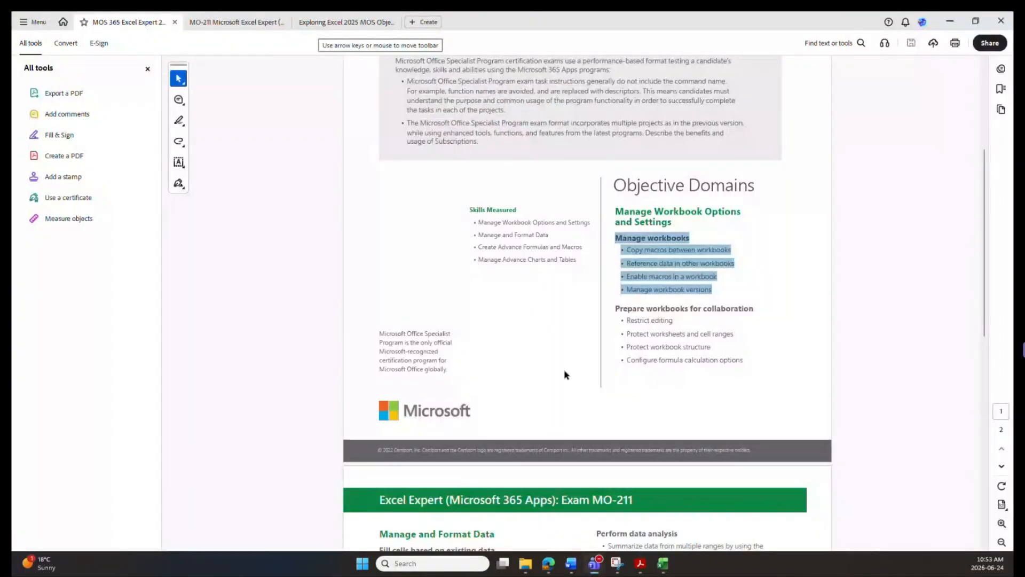
pyautogui.scroll(4, 560, 398)
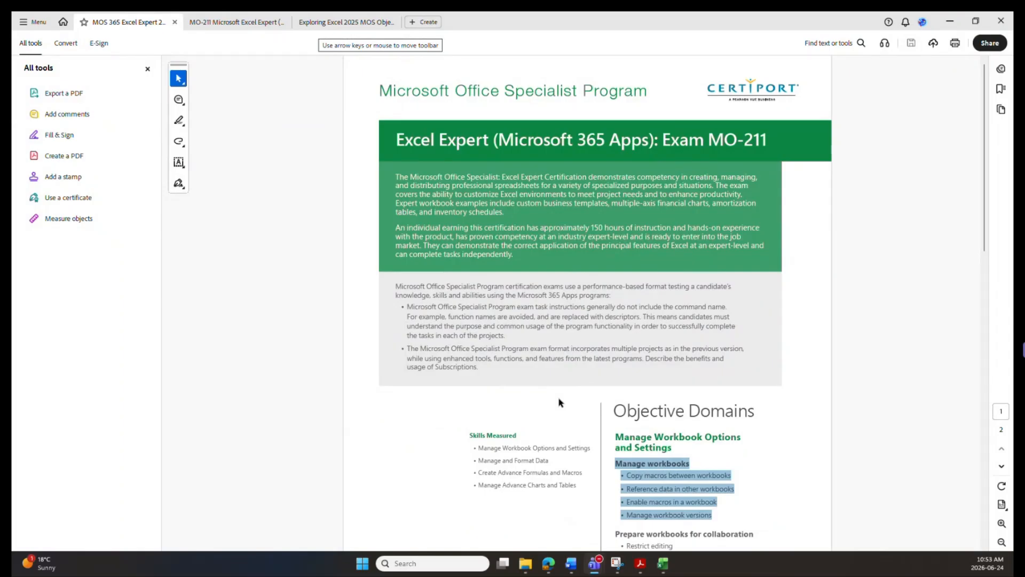
pyautogui.scroll(-3, 559, 402)
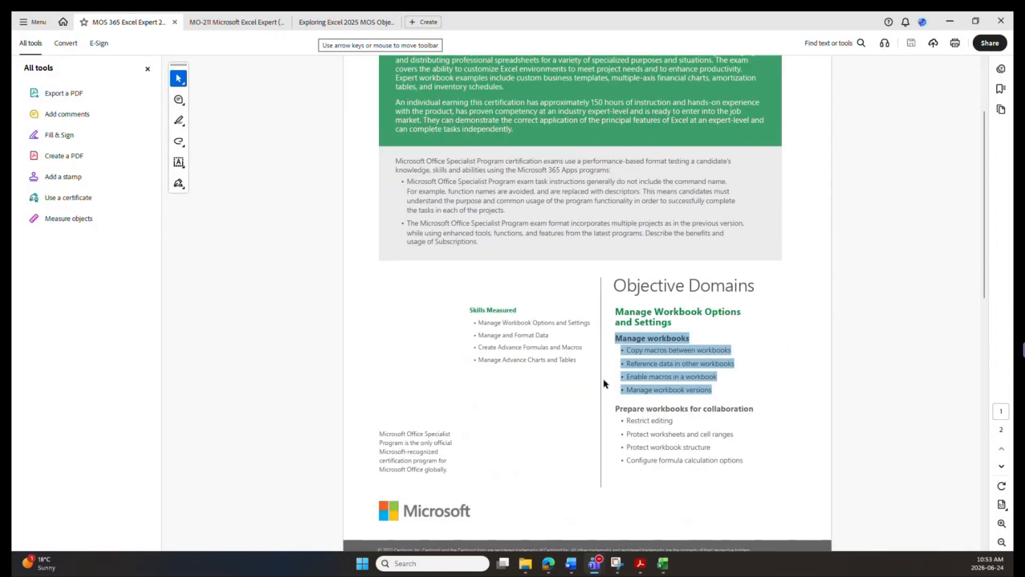
pyautogui.scroll(-5, 605, 384)
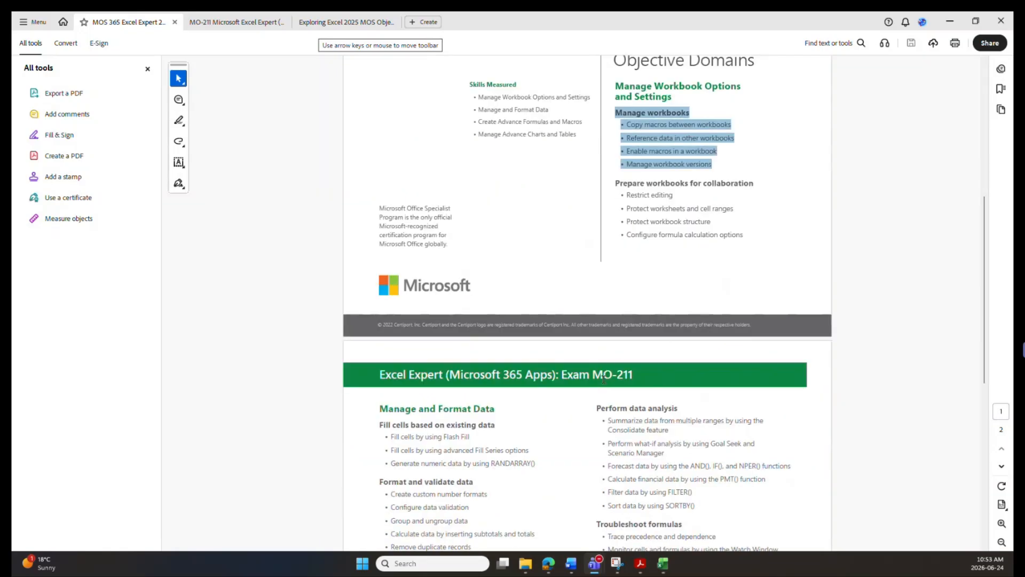